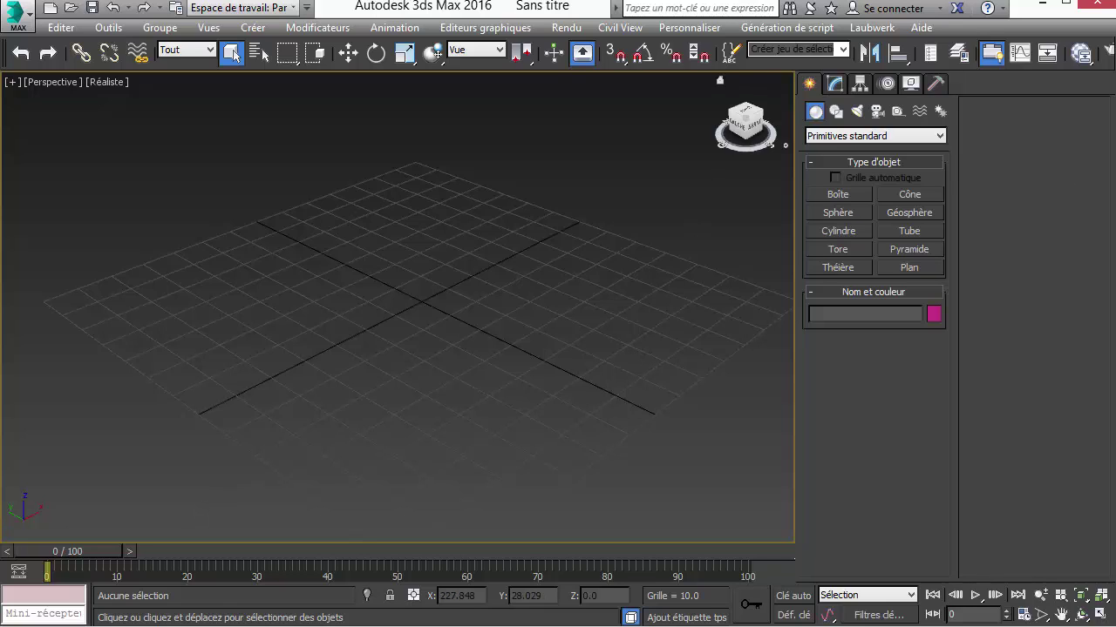
- Create a box of about 31 × 36 × 31 near the centre of the grid
{"action": "left_click_drag", "start_coordinate": [1115, 24], "coordinate": [470, 37]}
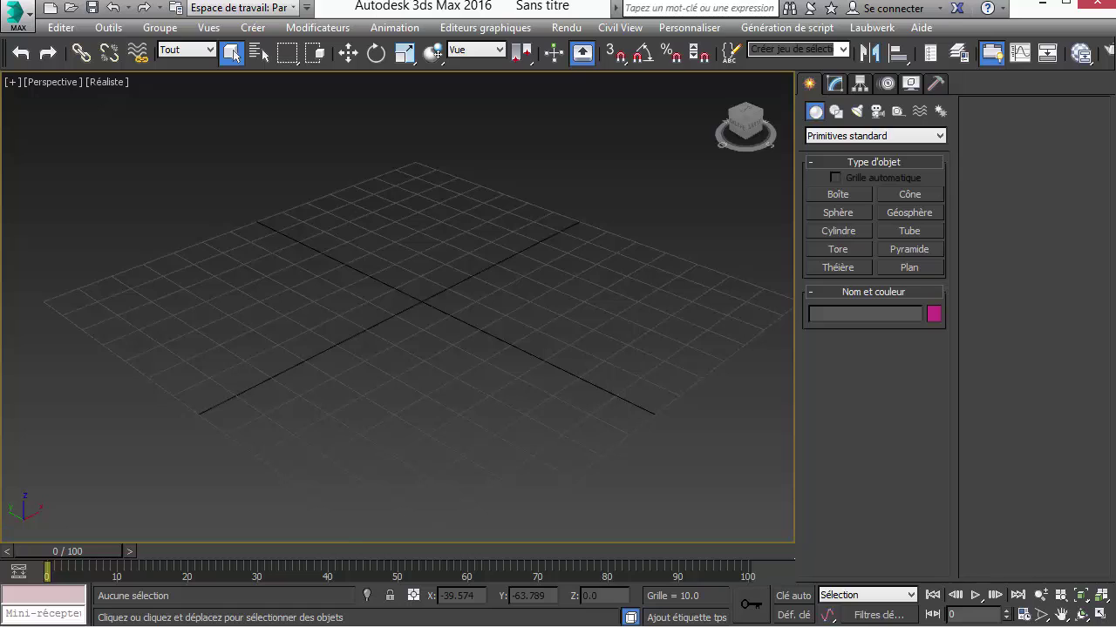
{"action": "middle_click_drag", "start_coordinate": [647, 446], "coordinate": [620, 451]}
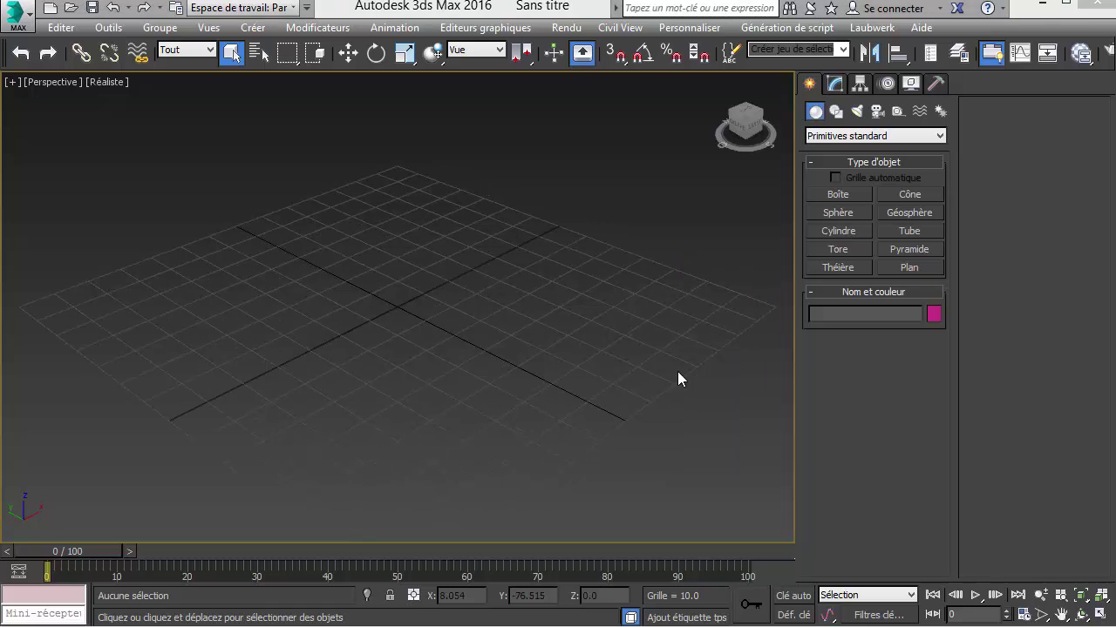
{"action": "left_click", "coordinate": [845, 195]}
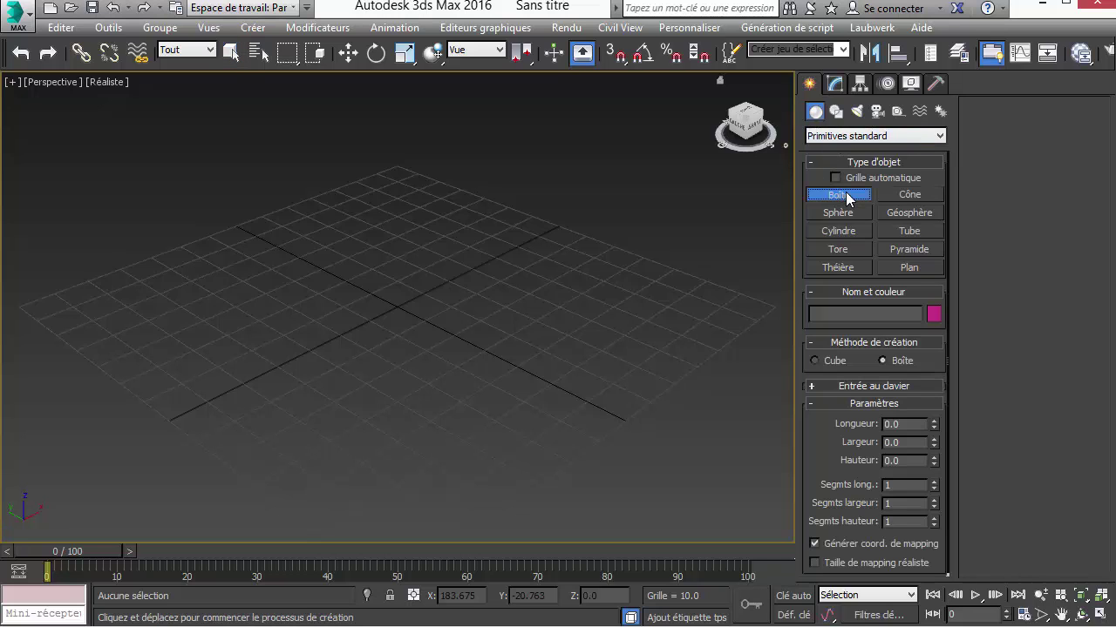
{"action": "left_click_drag", "start_coordinate": [384, 234], "coordinate": [374, 316]}
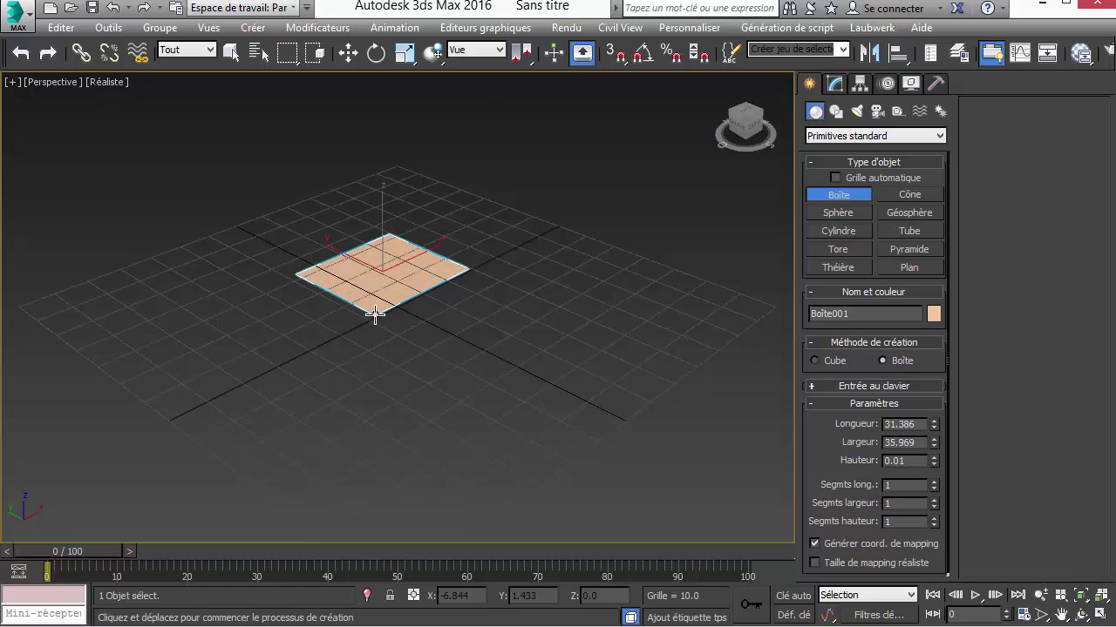
{"action": "left_click", "coordinate": [427, 213]}
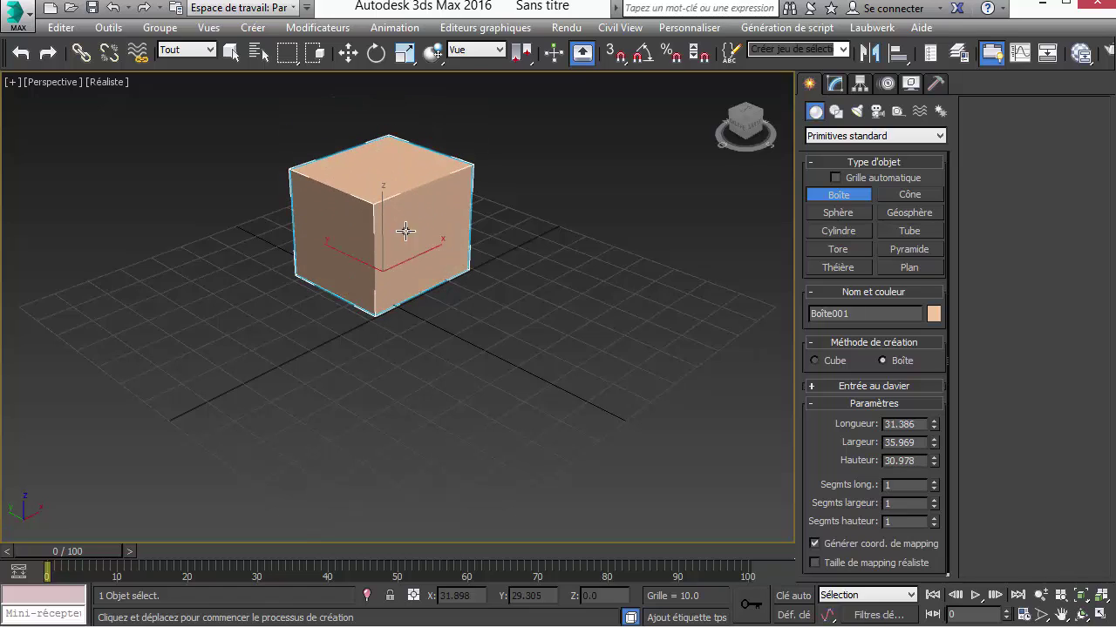
{"action": "right_click", "coordinate": [427, 249]}
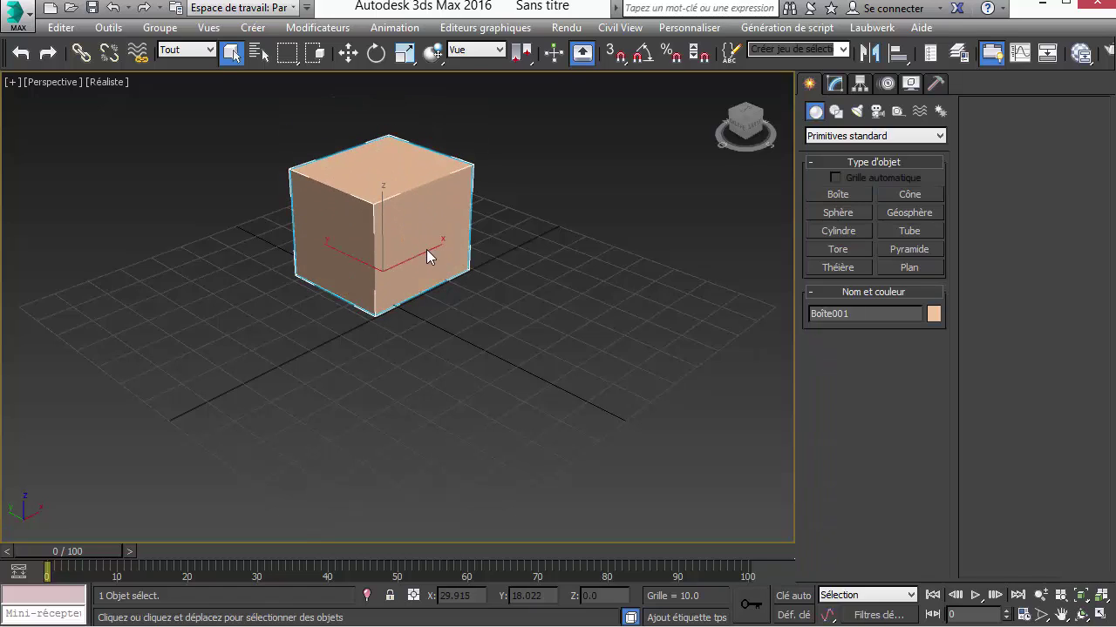
- Move the box to the world origin by setting its absolute X and Y positions to 0
{"action": "left_click", "coordinate": [350, 54]}
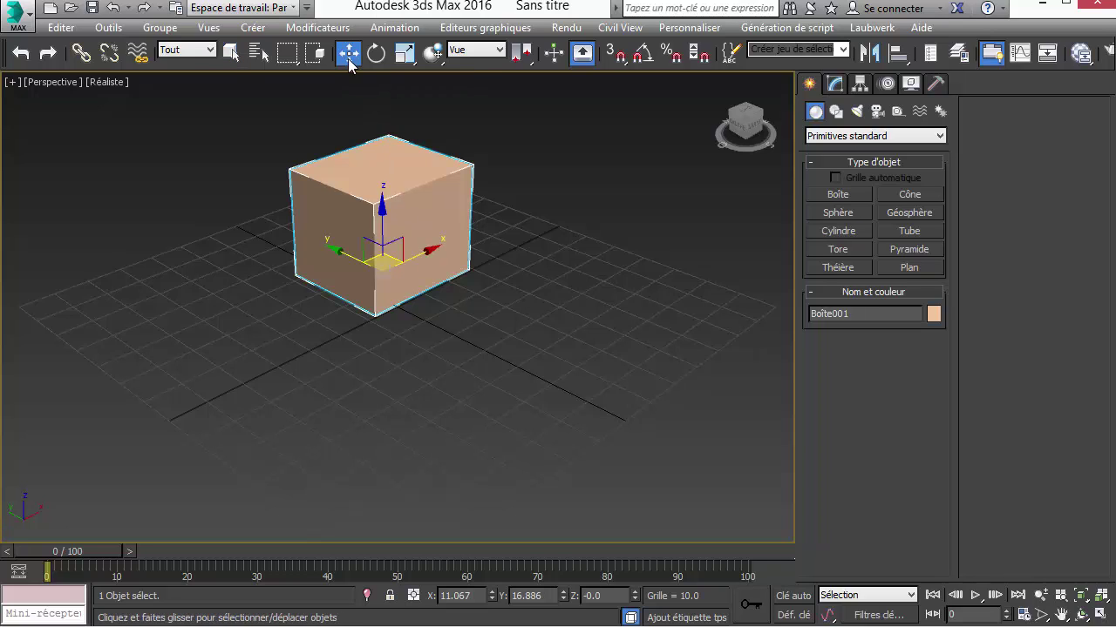
{"action": "right_click", "coordinate": [348, 56]}
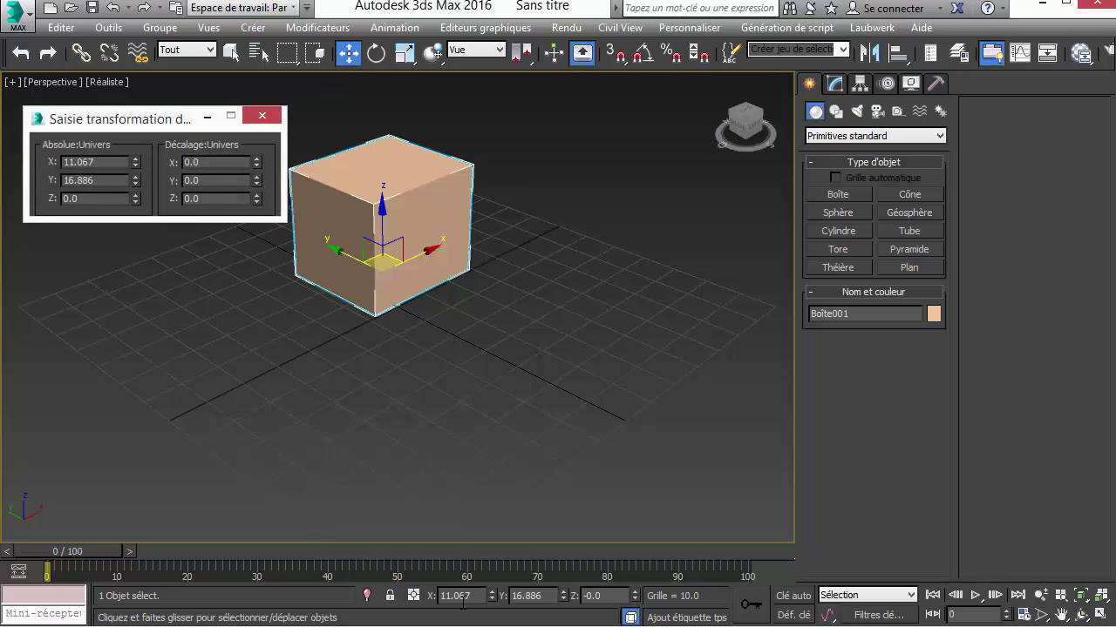
{"action": "right_click", "coordinate": [135, 163]}
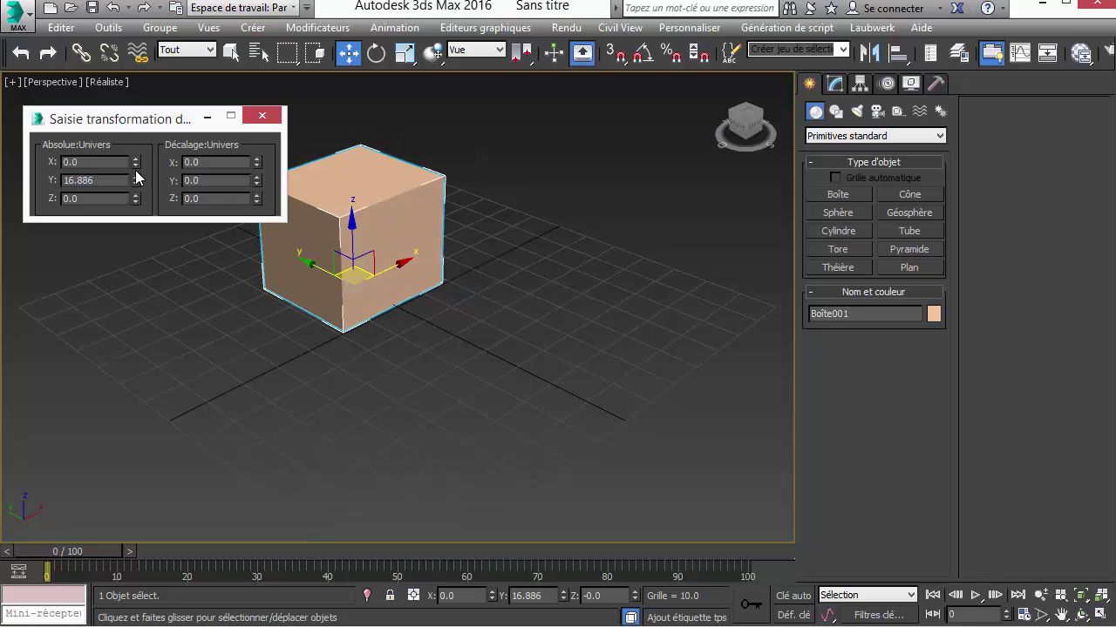
{"action": "right_click", "coordinate": [135, 182]}
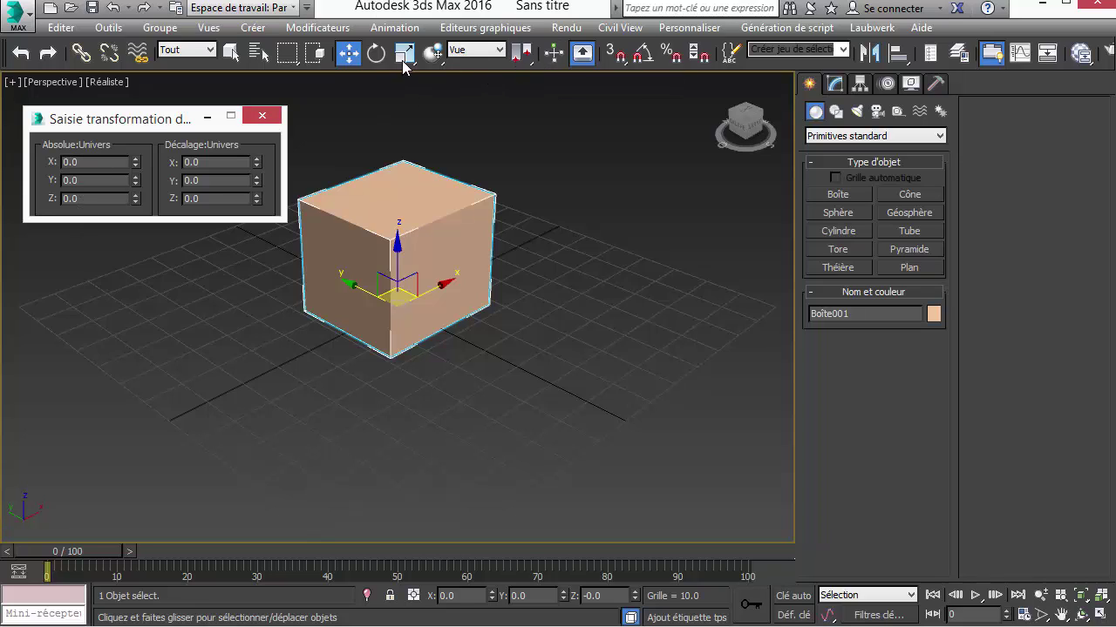
- Rotate the box to an absolute X angle of 90 degrees and close the transform entry window
{"action": "left_click", "coordinate": [377, 53]}
{"action": "left_click_drag", "start_coordinate": [118, 163], "coordinate": [50, 177]}
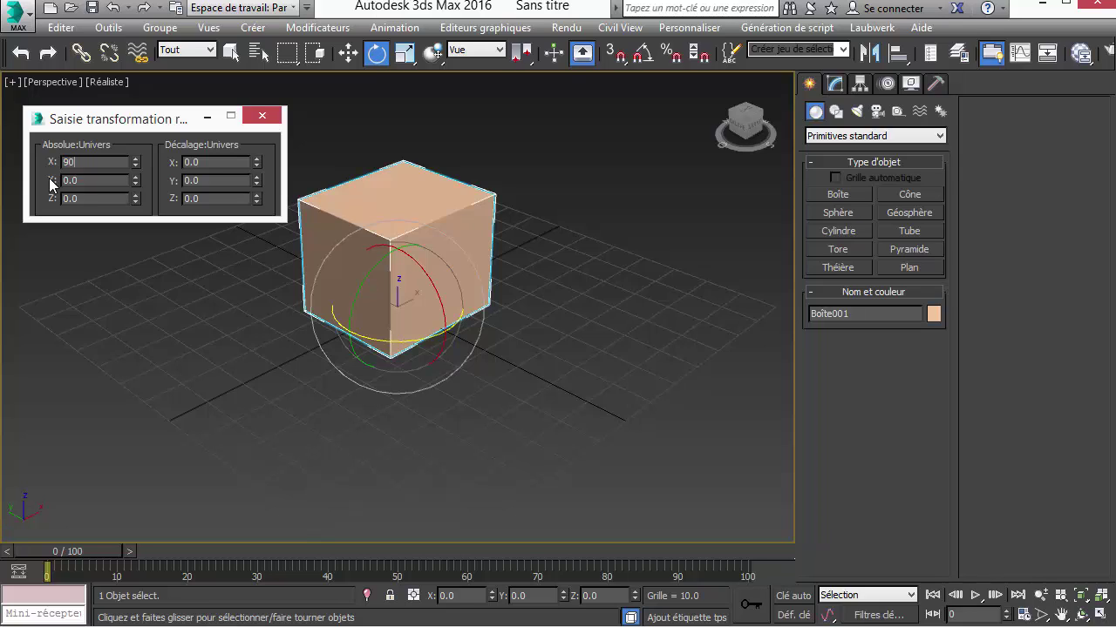
{"action": "key", "text": "Return"}
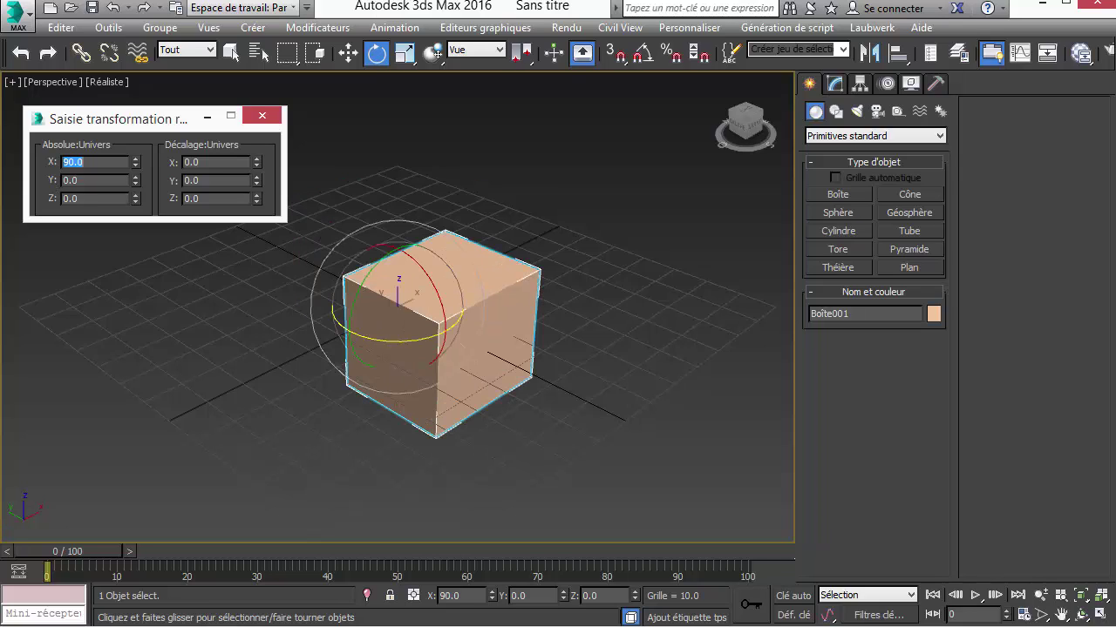
{"action": "left_click", "coordinate": [262, 117]}
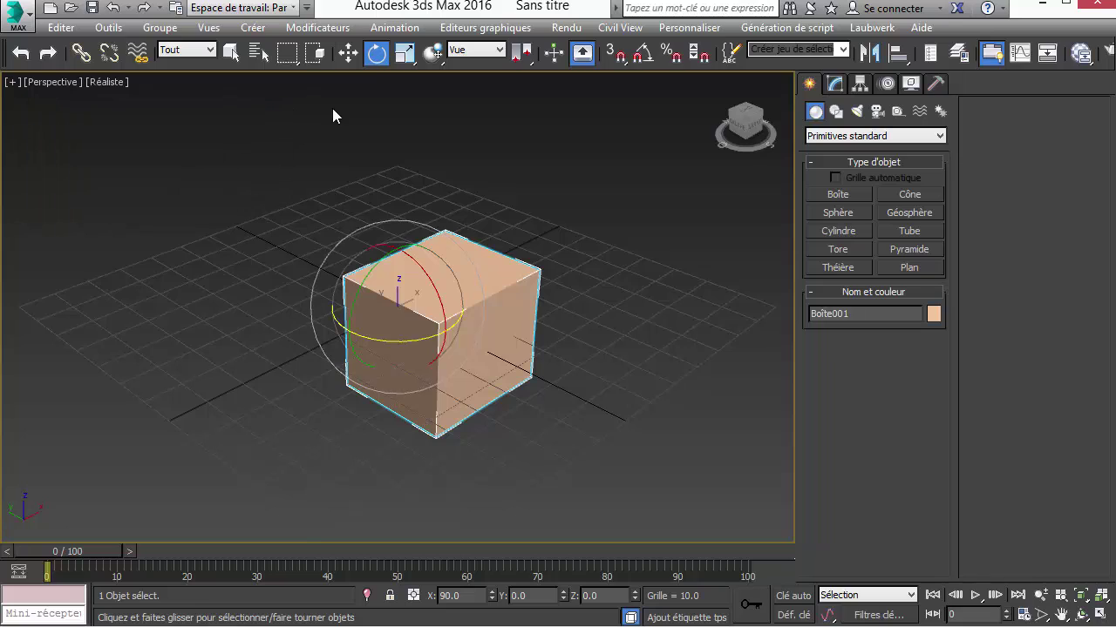
{"action": "left_click", "coordinate": [230, 53]}
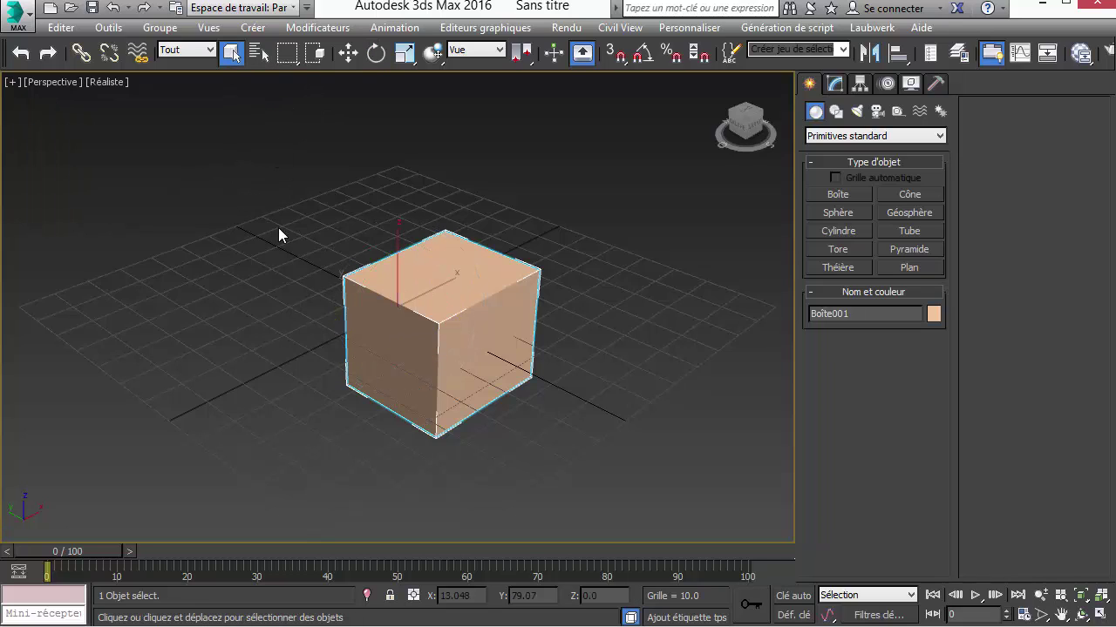
- Rename the box Fourmi_Tete and set its object colour to the dark grey custom swatch
{"action": "left_click", "coordinate": [835, 85]}
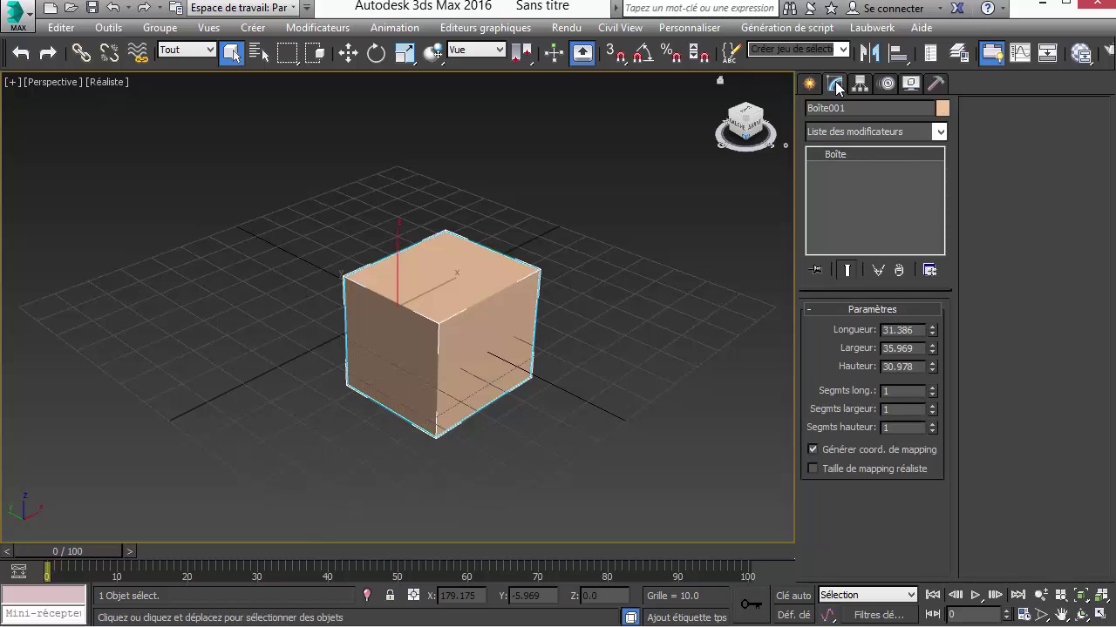
{"action": "double_click", "coordinate": [832, 108]}
{"action": "type", "text": "Fourmi_Tete"}
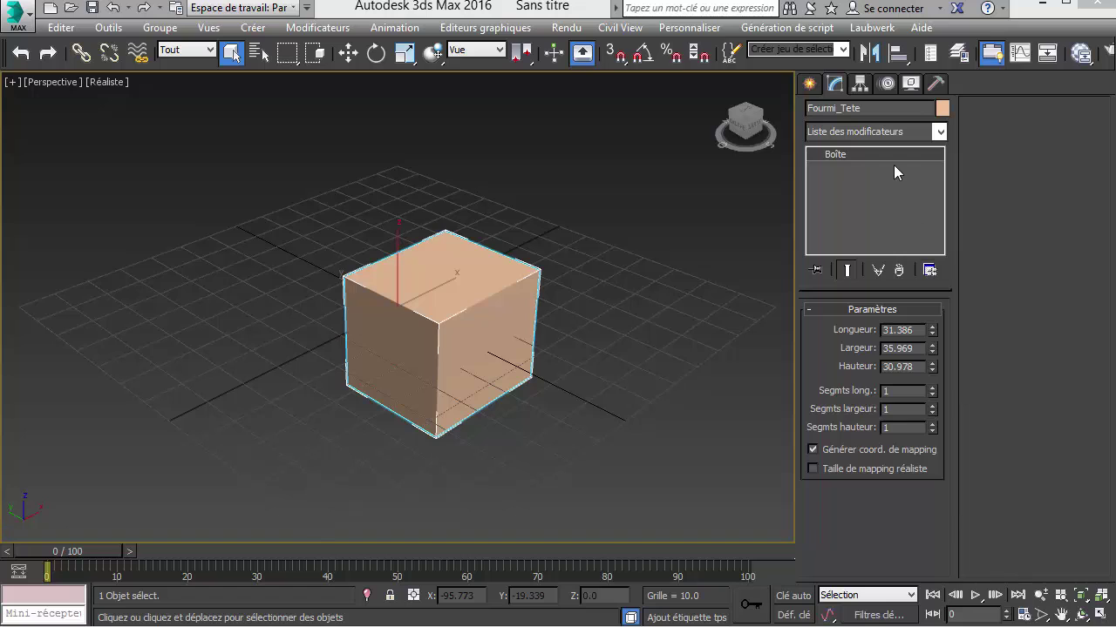
{"action": "left_click", "coordinate": [942, 109]}
{"action": "left_click", "coordinate": [638, 357]}
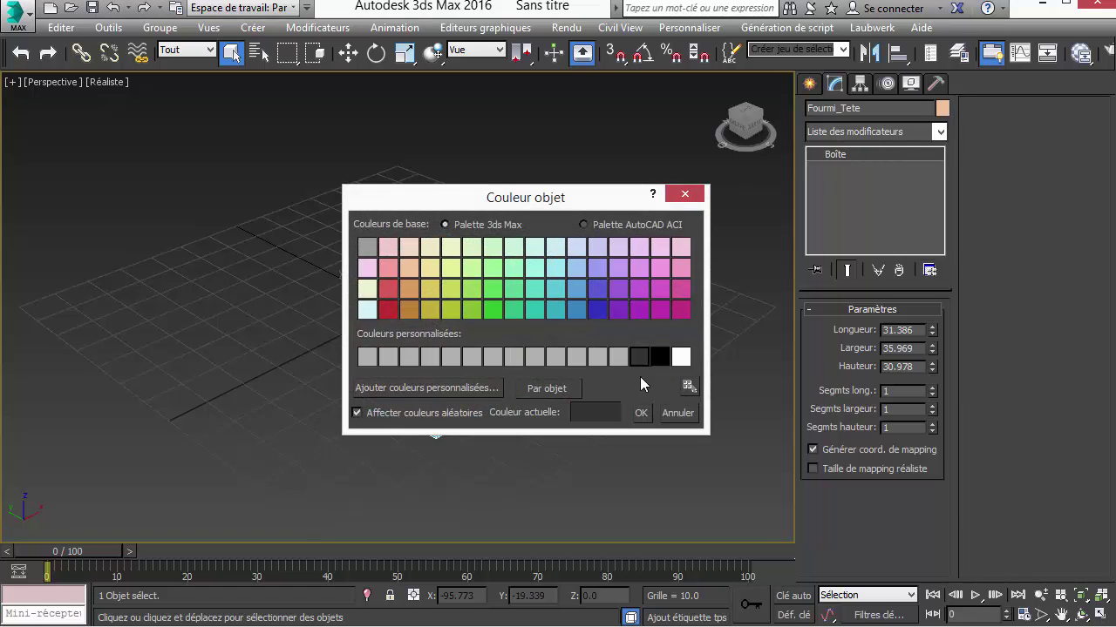
{"action": "left_click", "coordinate": [642, 412]}
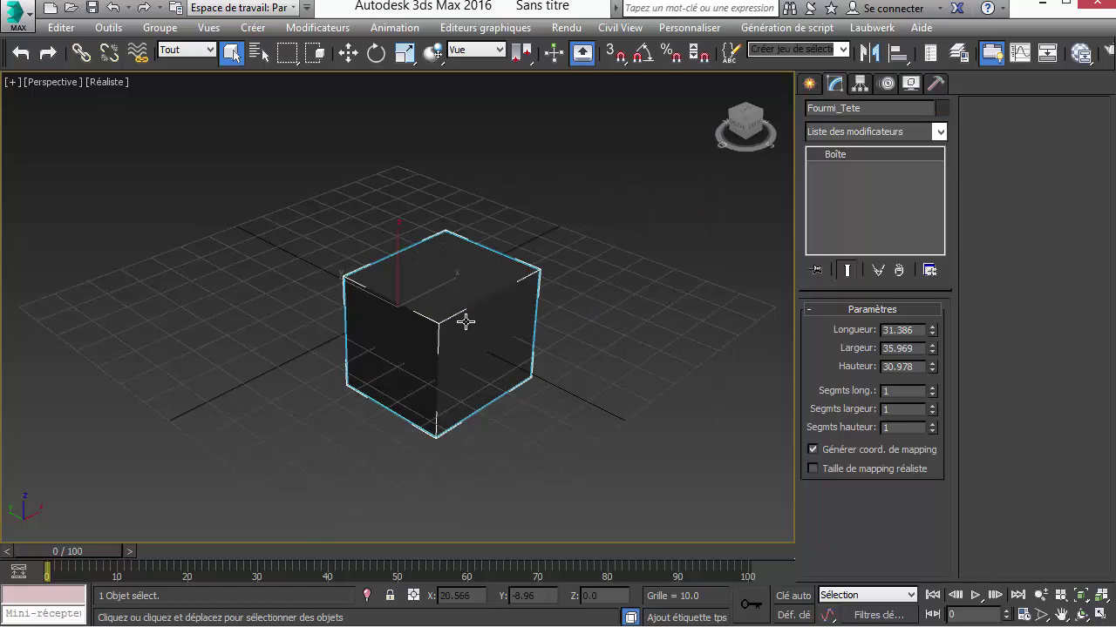
- Turn on edged faces in the perspective view and toggle the display repeatedly between wireframe and realistic shading
{"action": "left_click", "coordinate": [105, 81]}
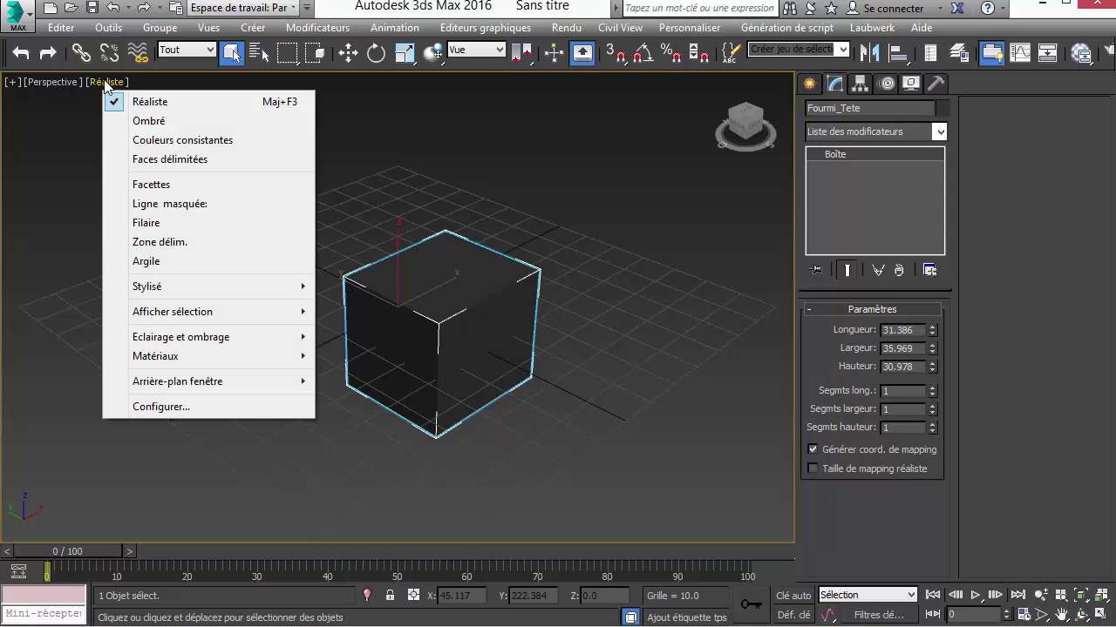
{"action": "left_click", "coordinate": [190, 162]}
{"action": "key", "text": "F3"}
{"action": "key", "text": "F3"}
{"action": "key", "text": "F3"}
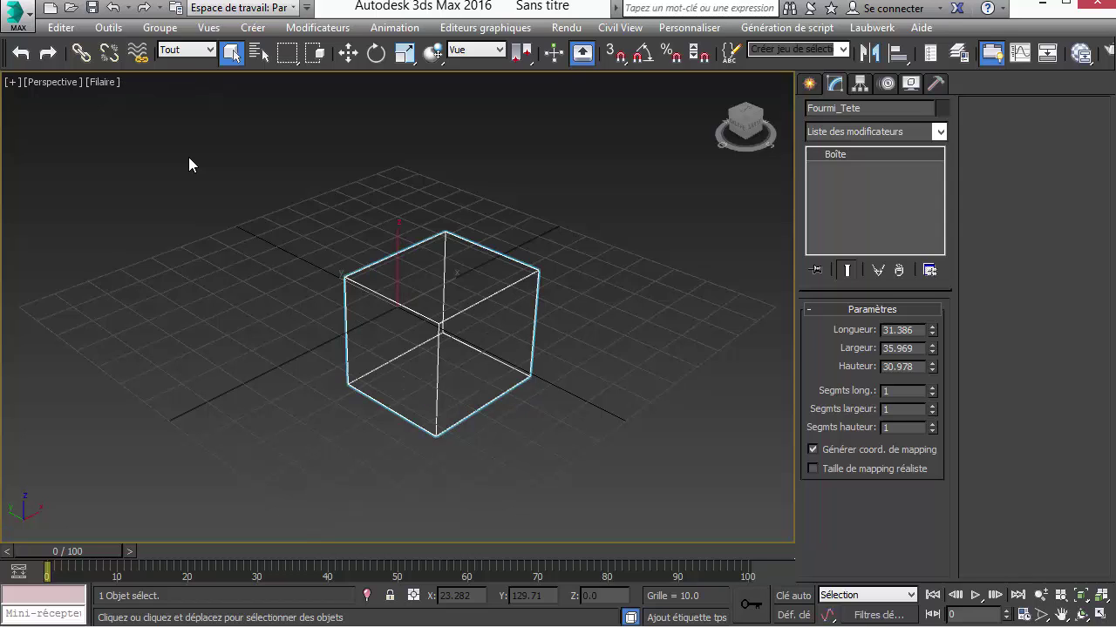
{"action": "key", "text": "F3"}
{"action": "key", "text": "F3"}
{"action": "key", "text": "F3"}
{"action": "key", "text": "F3"}
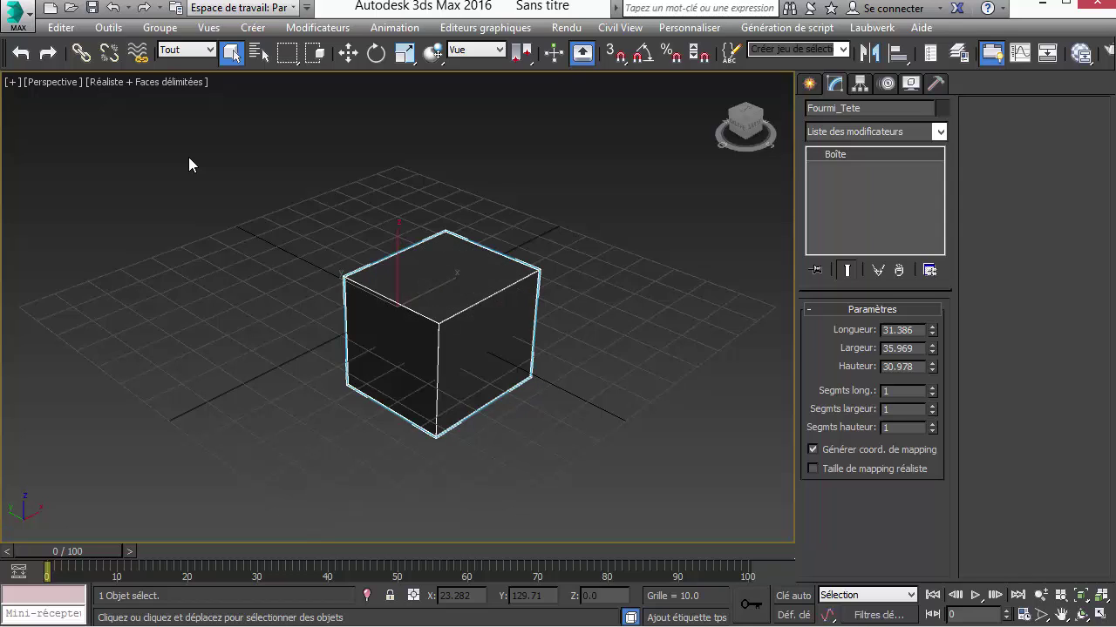
{"action": "key", "text": "F3"}
{"action": "key", "text": "F3"}
{"action": "key", "text": "F3"}
- Toggle the edged-faces display off and on several times in the perspective view
{"action": "key", "text": "F4"}
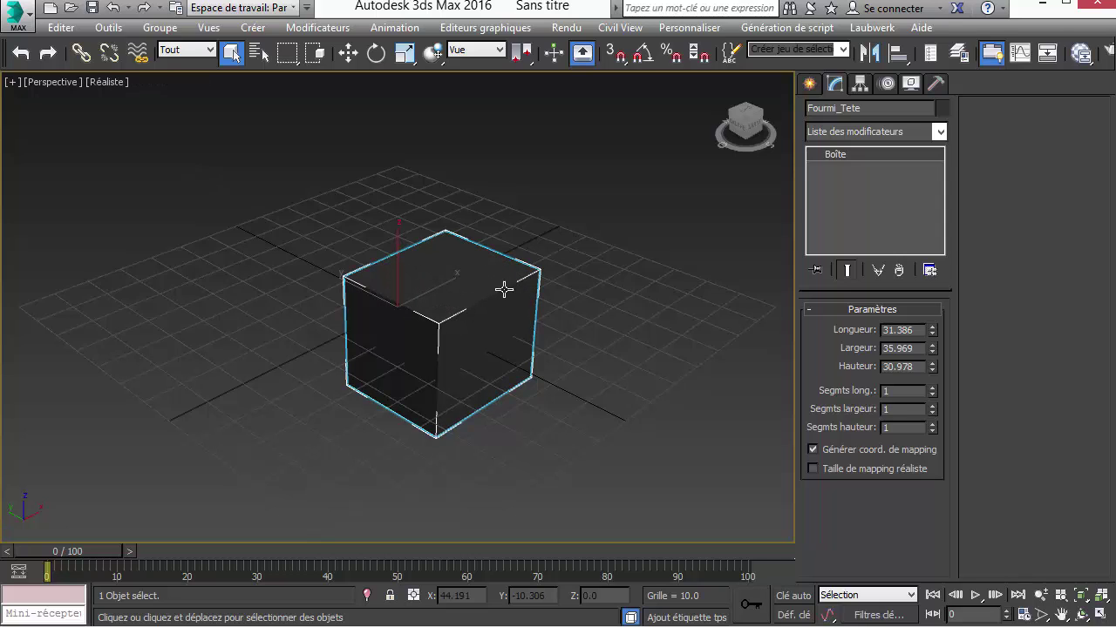
{"action": "key", "text": "F4"}
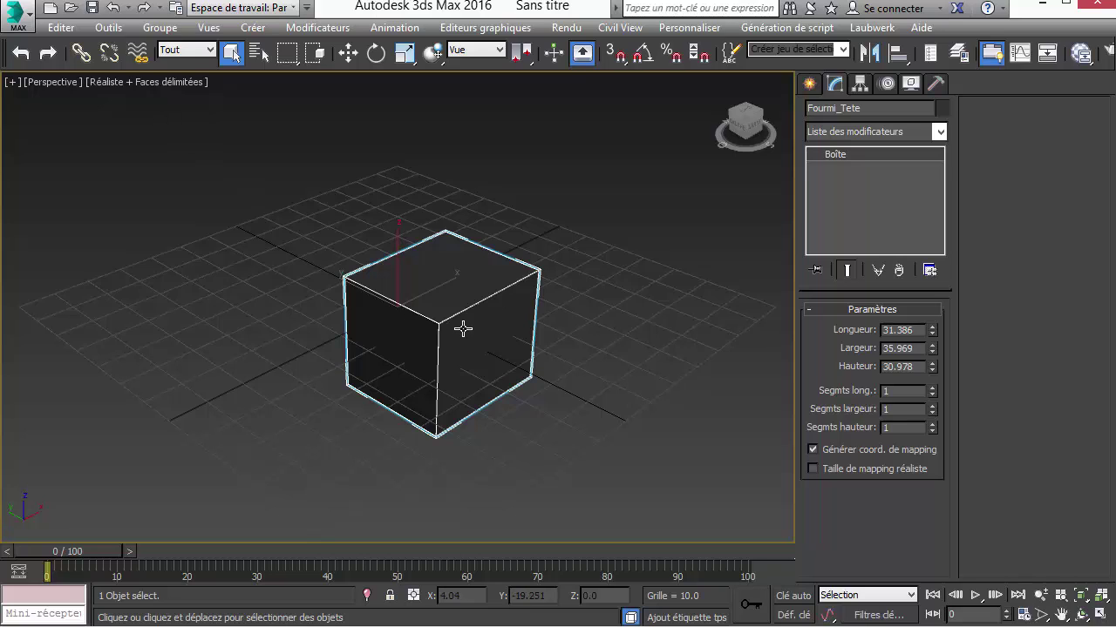
{"action": "key", "text": "F4"}
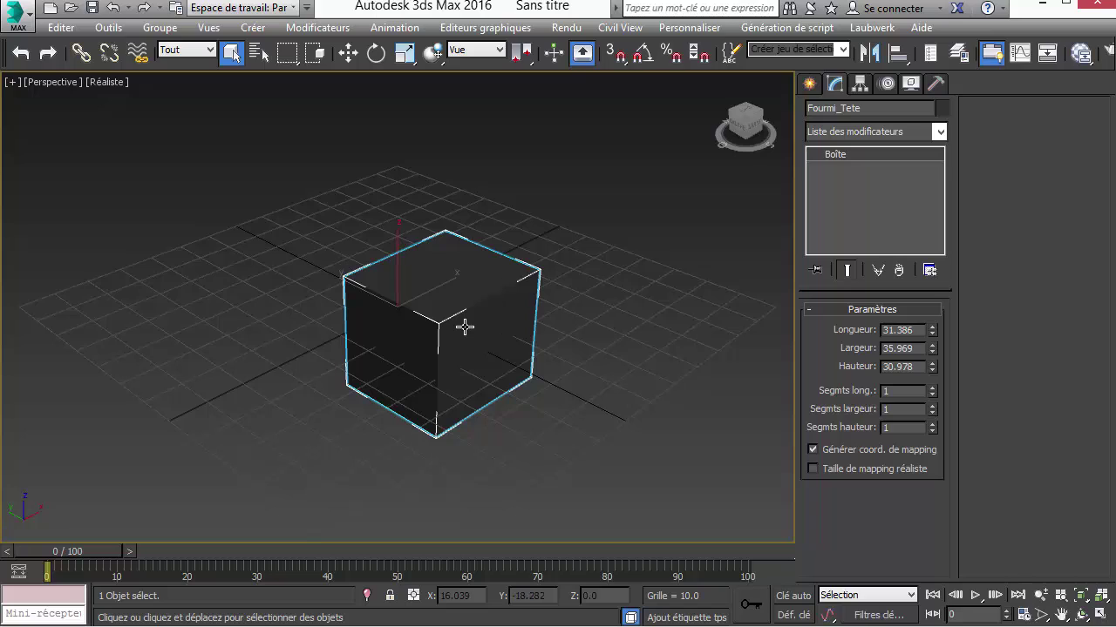
{"action": "key", "text": "F4"}
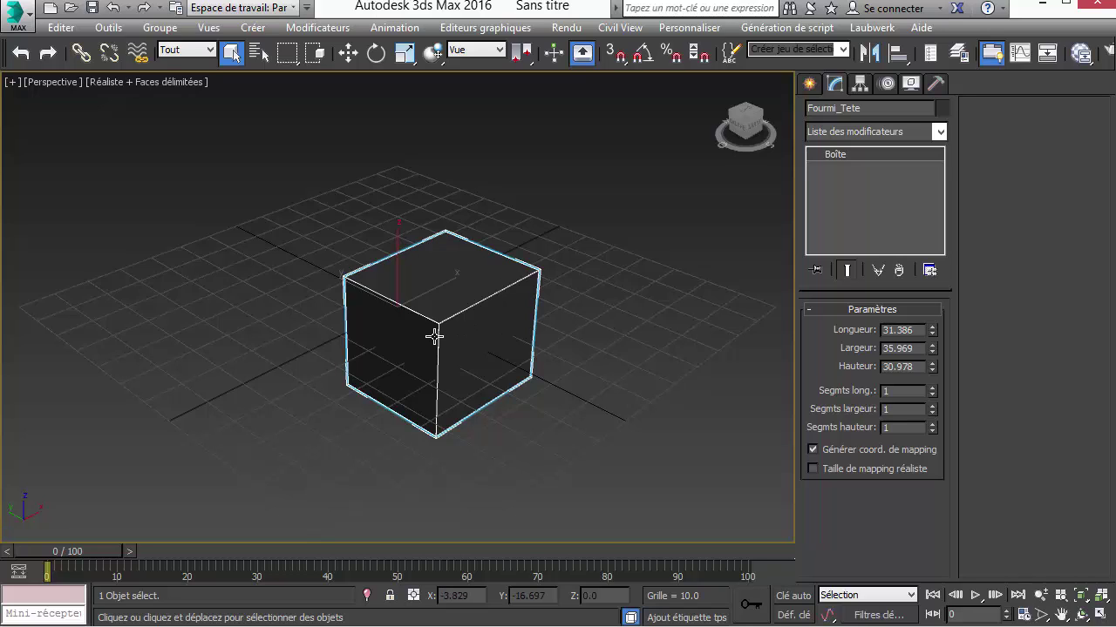
{"action": "key", "text": "F4"}
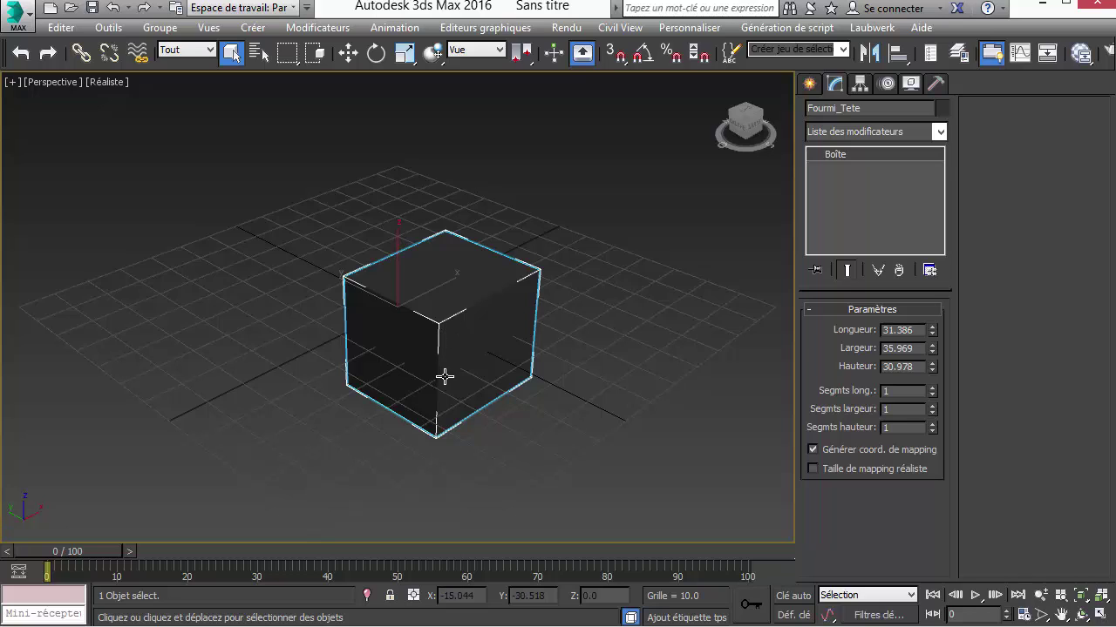
- Hide the selection brackets around the box and turn on the edged-faces display
{"action": "key", "text": "j"}
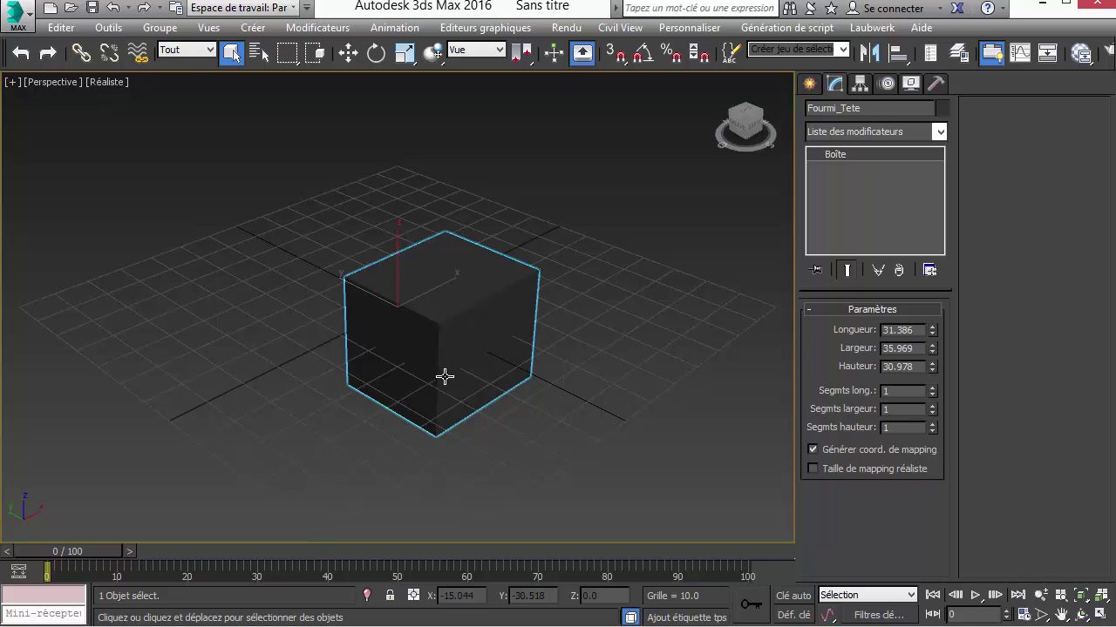
{"action": "key", "text": "F4"}
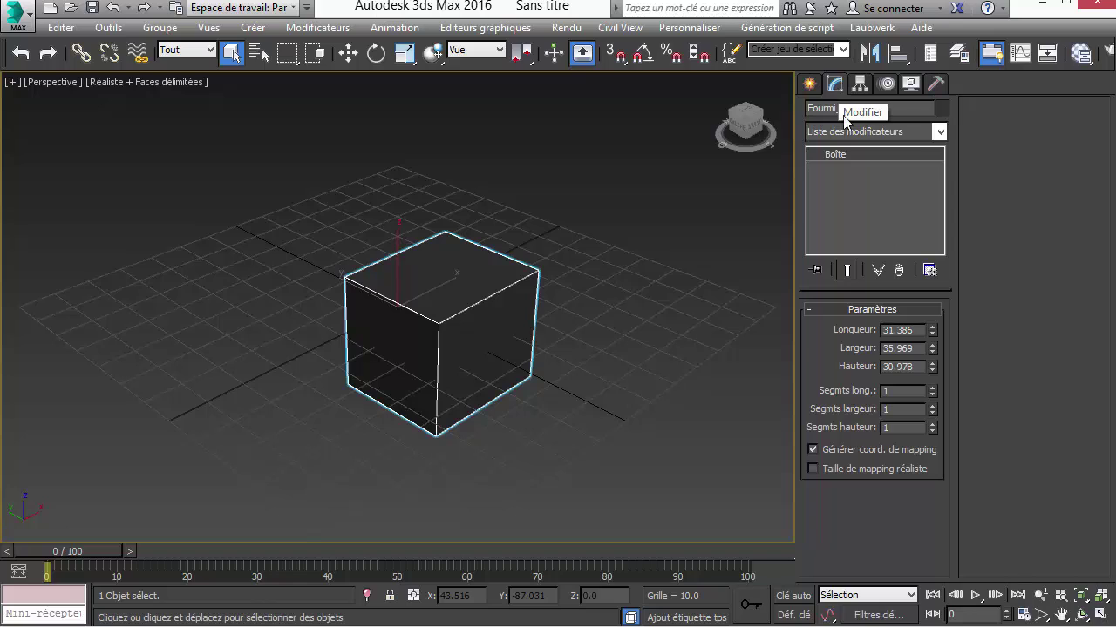
- Set the box's length to 50, its width to 60 and its height to 60
{"action": "double_click", "coordinate": [918, 331]}
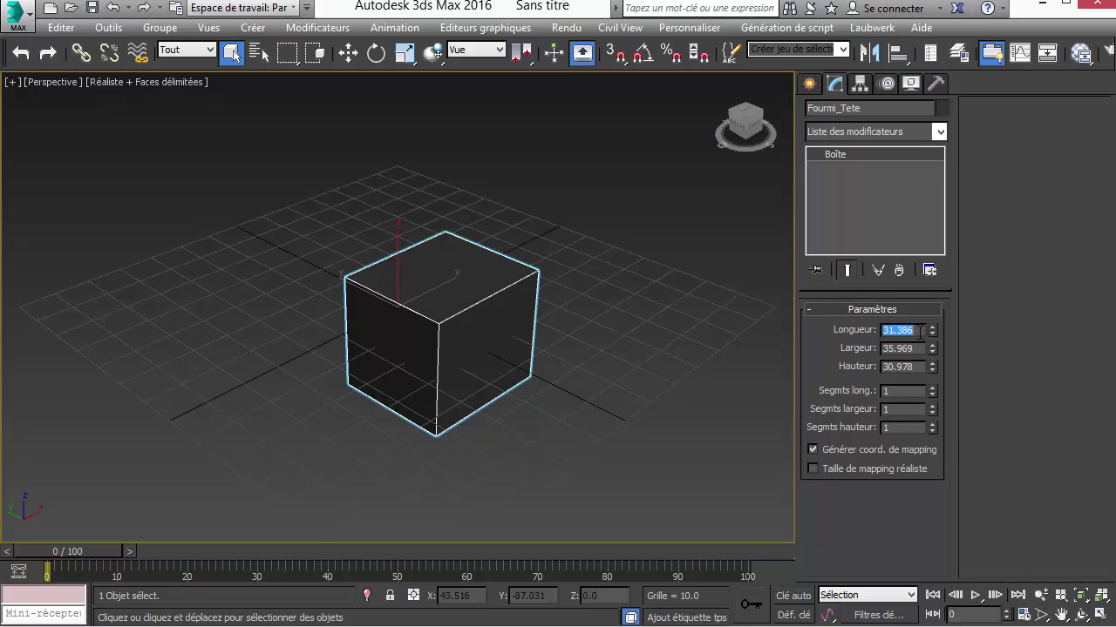
{"action": "type", "text": "50"}
{"action": "key", "text": "Tab"}
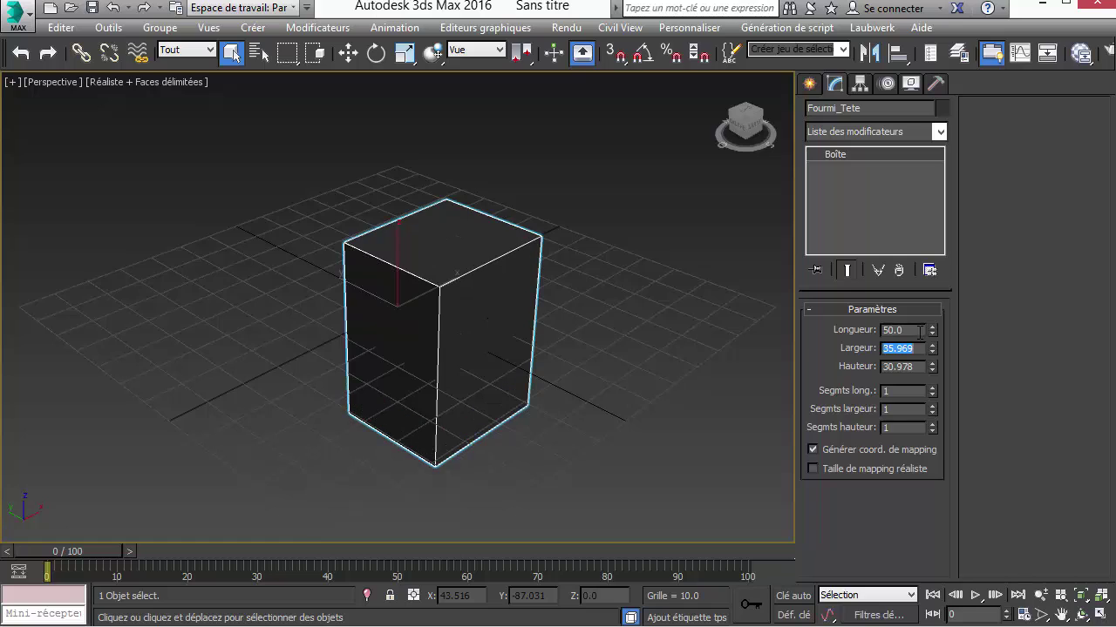
{"action": "type", "text": "60"}
{"action": "key", "text": "Tab"}
{"action": "type", "text": "6"}
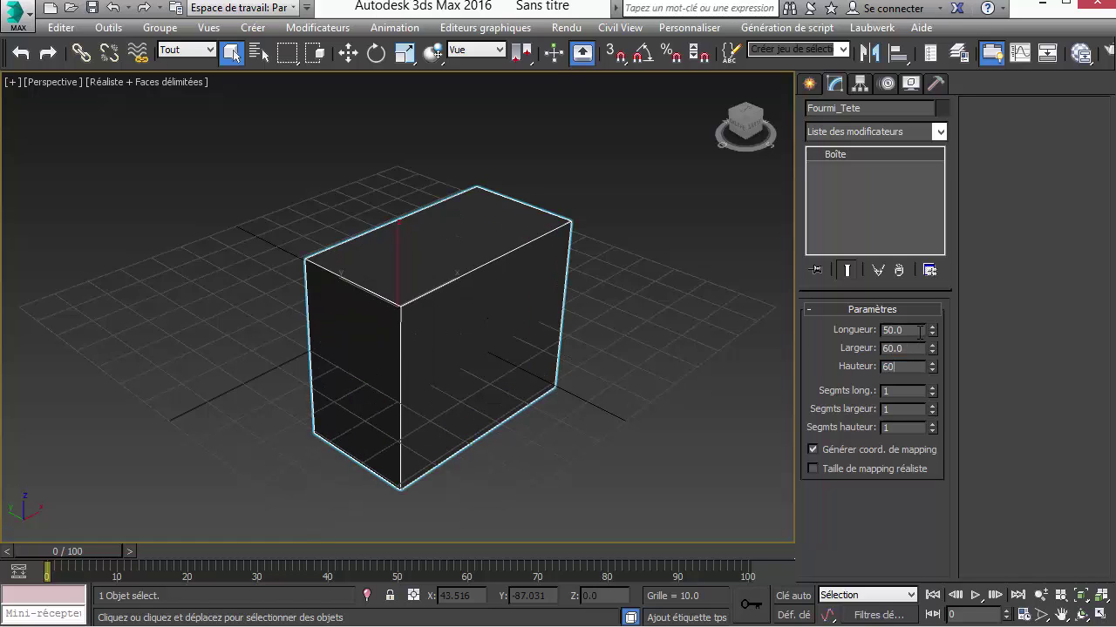
{"action": "type", "text": "0"}
{"action": "key", "text": "Tab"}
- Set the box's number of height segments to 2
{"action": "key", "text": "Tab"}
{"action": "key", "text": "Tab"}
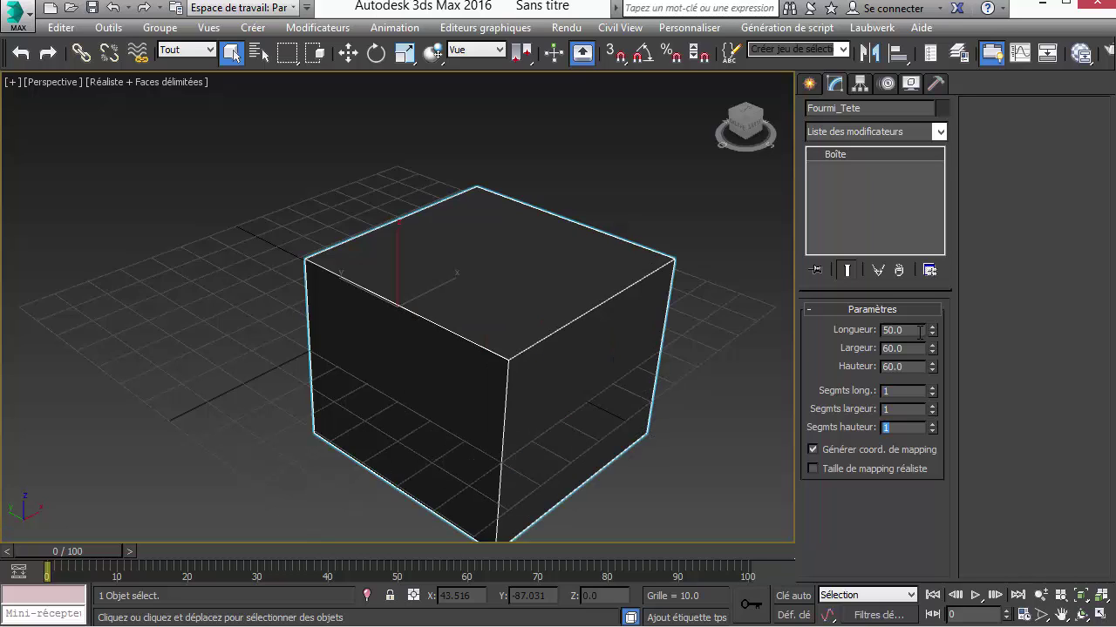
{"action": "type", "text": "2"}
{"action": "key", "text": "Return"}
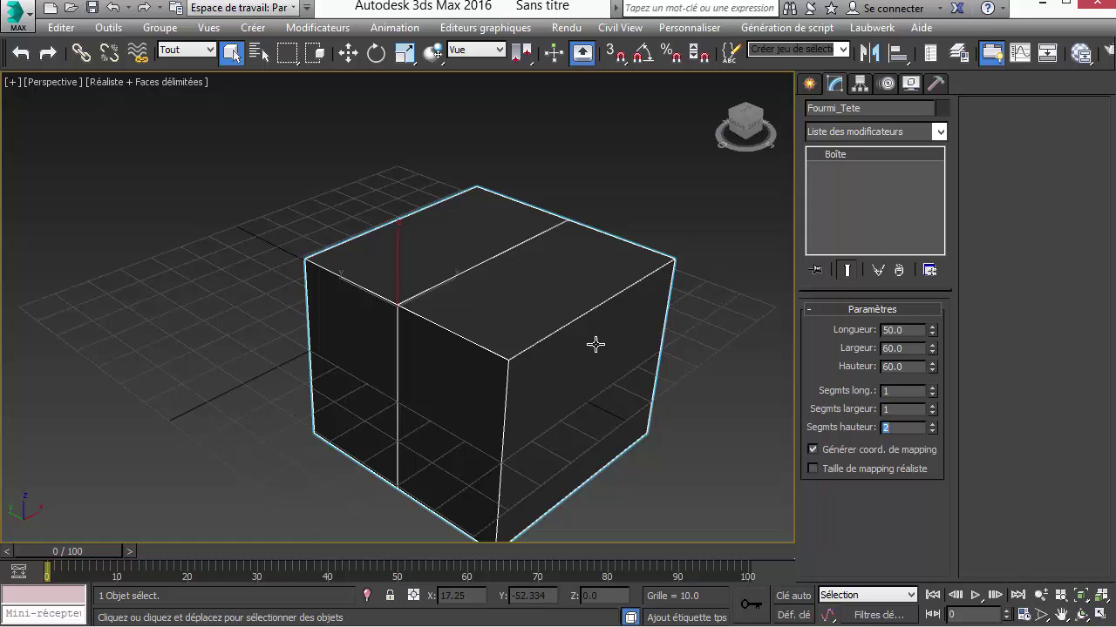
{"action": "middle_click_drag", "start_coordinate": [596, 341], "coordinate": [497, 262], "text": "alt"}
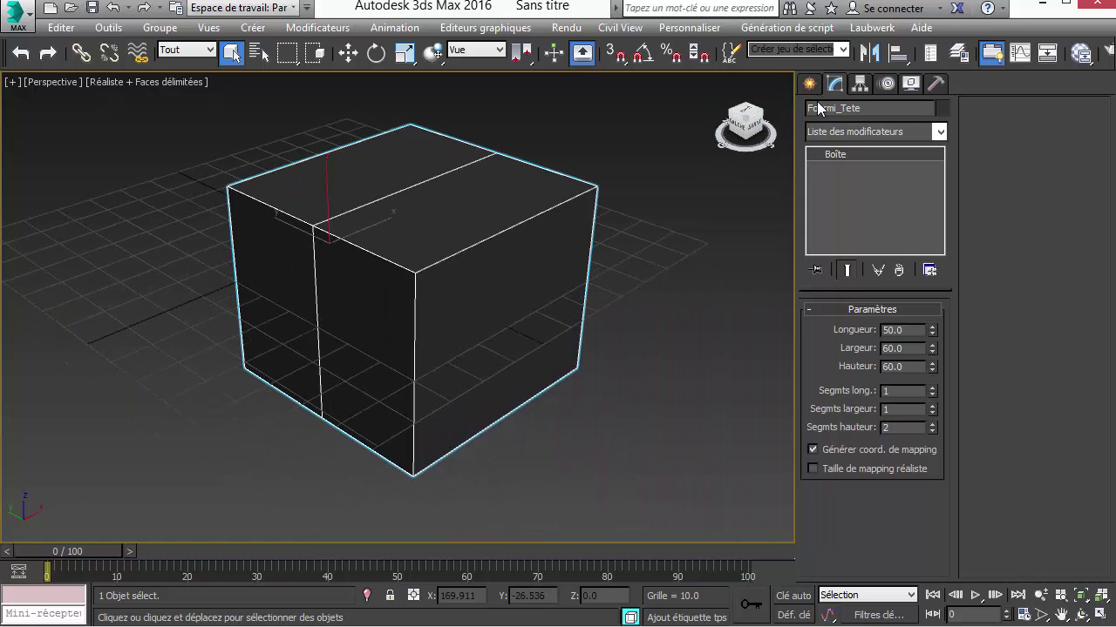
{"action": "left_click", "coordinate": [755, 127]}
{"action": "mouse_move", "coordinate": [755, 94]}
{"action": "left_mouse_down"}
{"action": "mouse_move", "coordinate": [788, 120]}
{"action": "mouse_move", "coordinate": [760, 127]}
{"action": "mouse_move", "coordinate": [703, 112]}
{"action": "mouse_move", "coordinate": [730, 124]}
{"action": "mouse_move", "coordinate": [760, 103]}
{"action": "mouse_move", "coordinate": [730, 97]}
{"action": "mouse_move", "coordinate": [740, 122]}
{"action": "mouse_move", "coordinate": [756, 112]}
{"action": "left_mouse_up"}
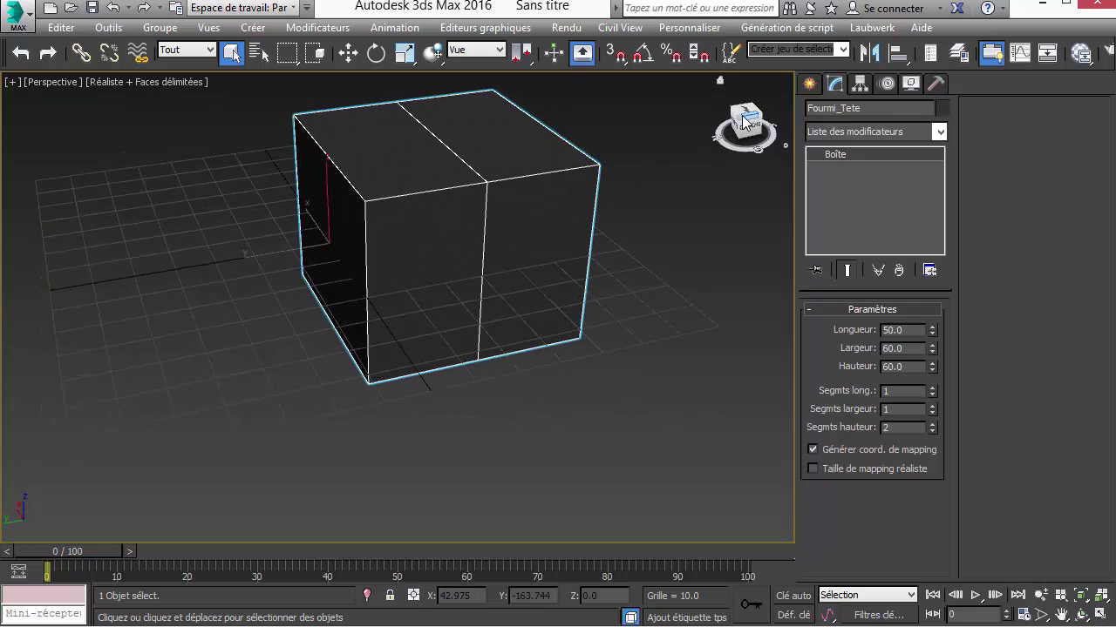
- Convert the Fourmi_Tete box to an editable polygon and expand its list of sub-object levels
{"action": "left_click_drag", "start_coordinate": [740, 125], "coordinate": [749, 123]}
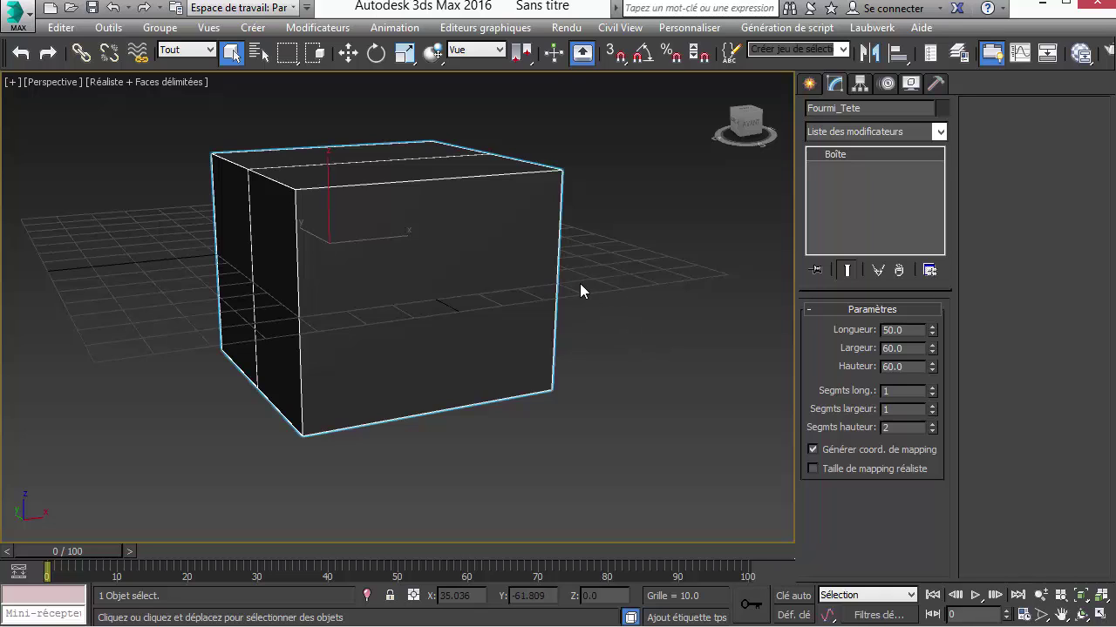
{"action": "right_click", "coordinate": [427, 287]}
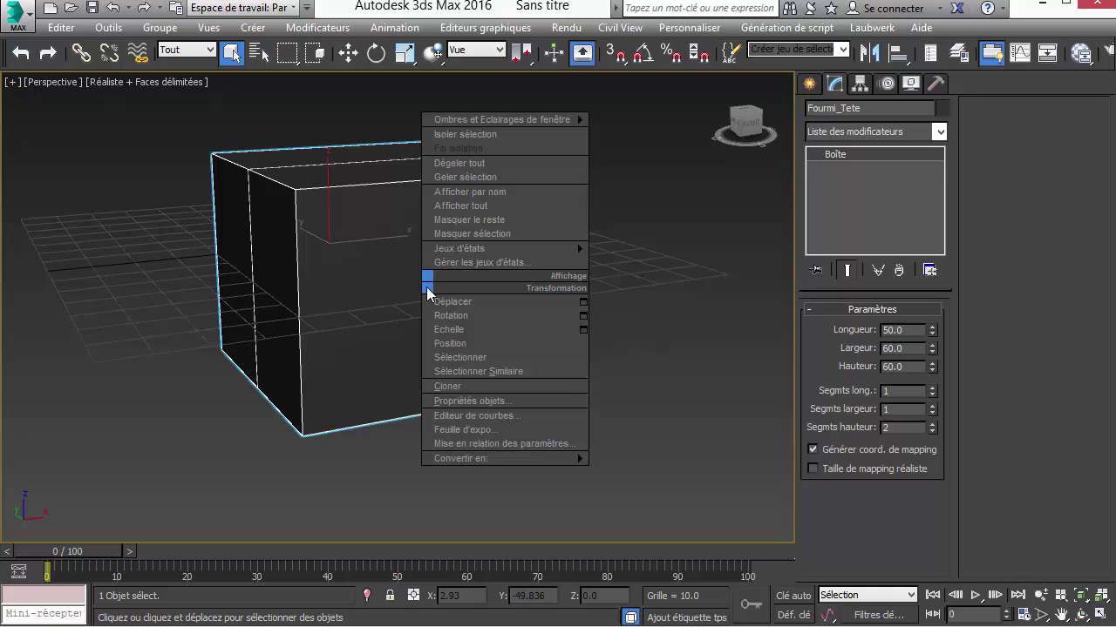
{"action": "mouse_move", "coordinate": [498, 458]}
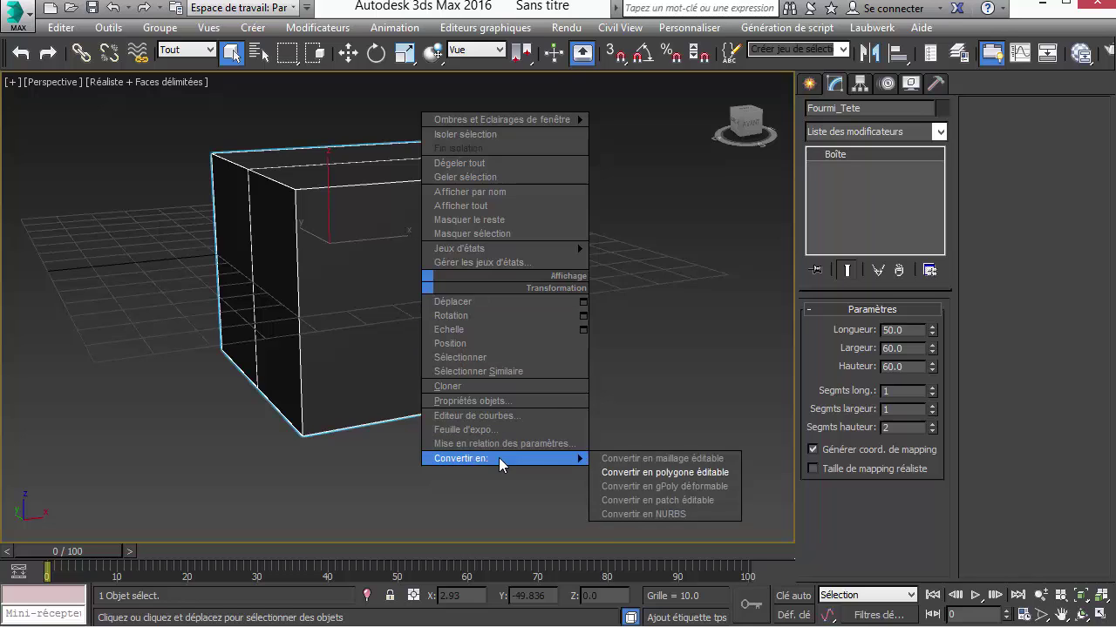
{"action": "left_click", "coordinate": [651, 471]}
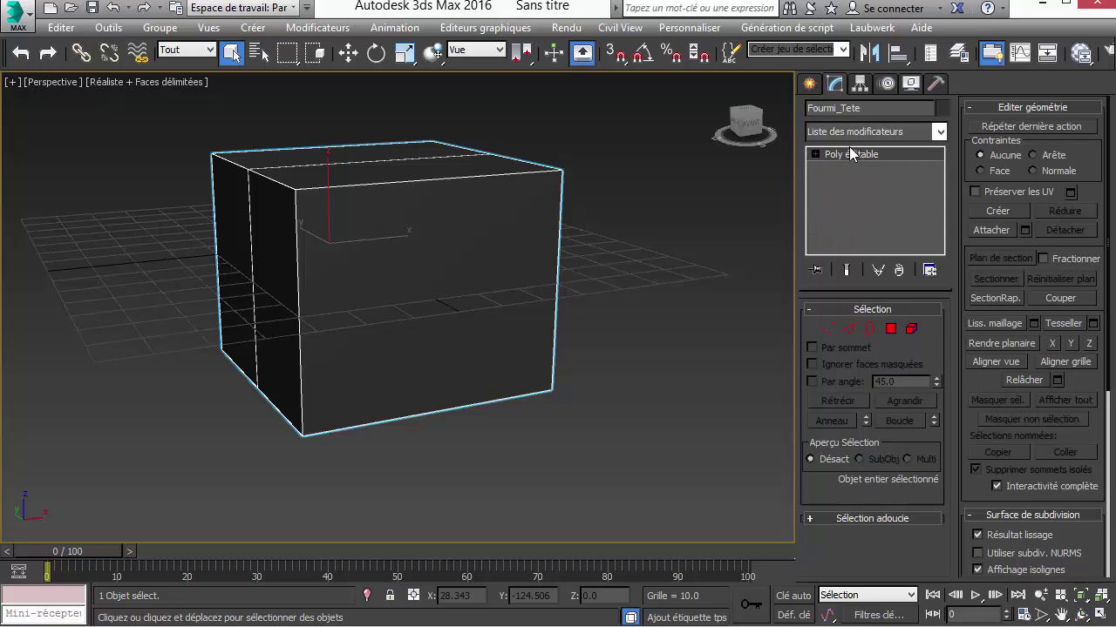
{"action": "left_click", "coordinate": [813, 154]}
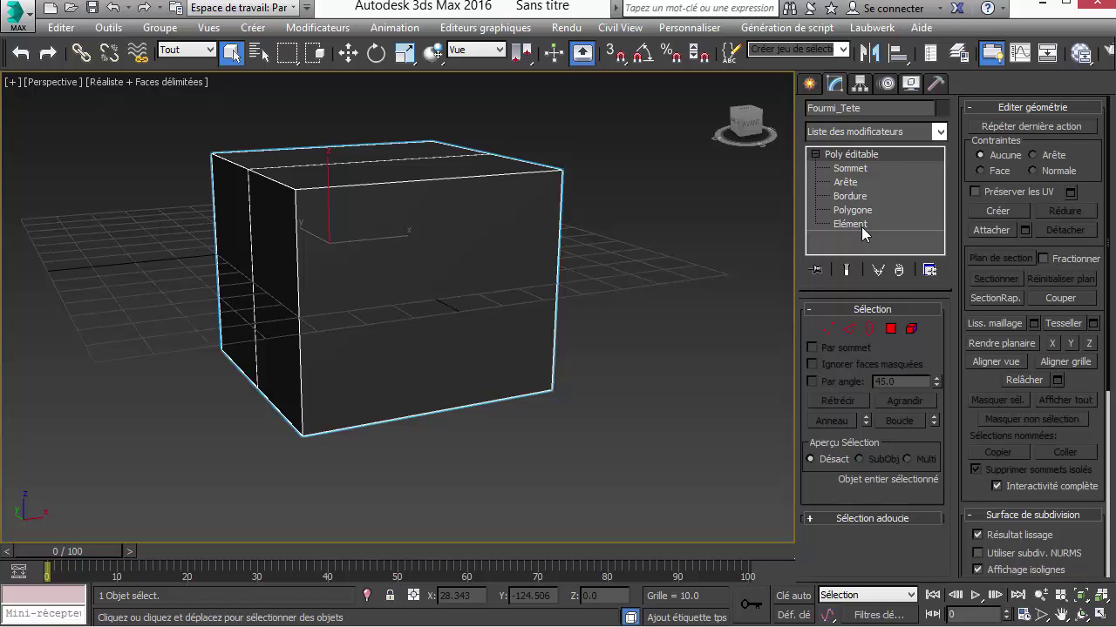
- Try moving the whole box along the X axis and undo the move
{"action": "right_click", "coordinate": [444, 231]}
{"action": "left_click", "coordinate": [500, 244]}
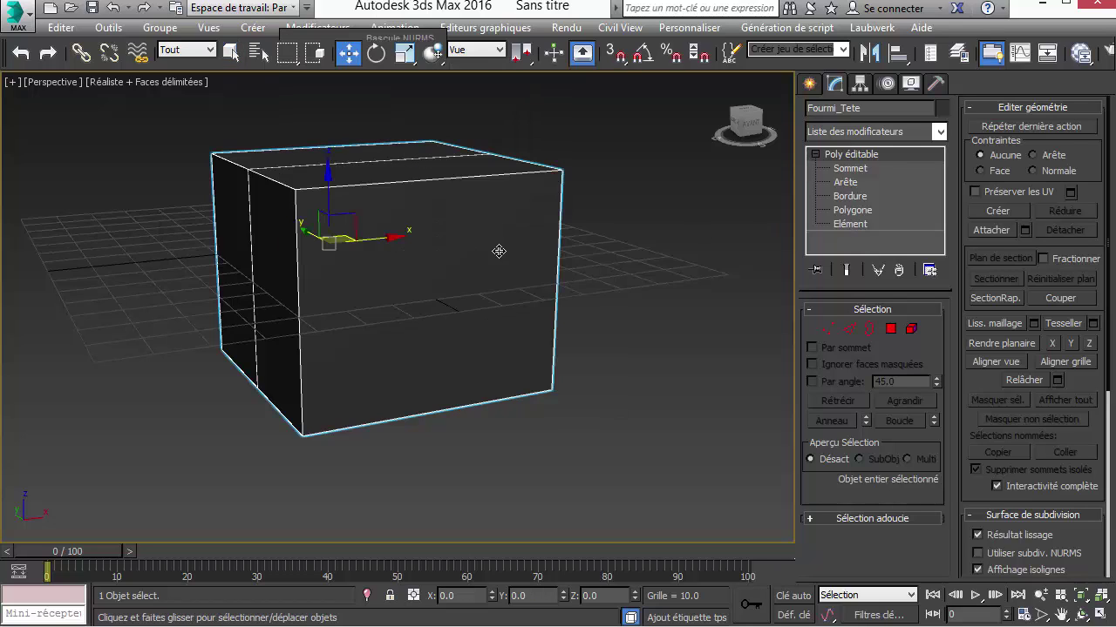
{"action": "left_click_drag", "start_coordinate": [359, 244], "coordinate": [615, 232]}
{"action": "key", "text": "ctrl+z"}
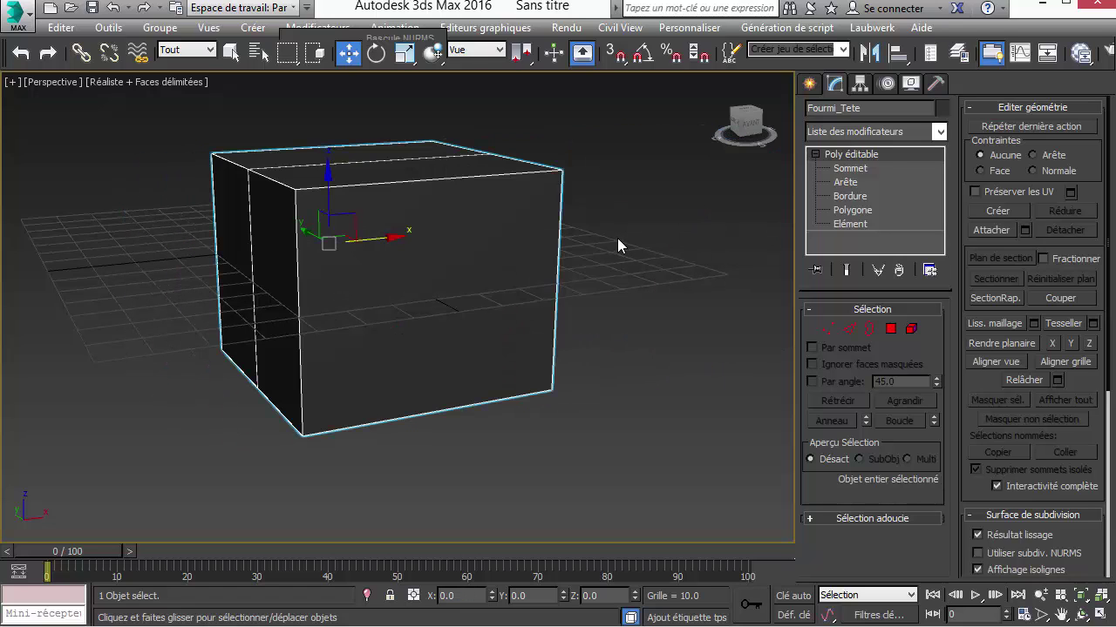
- Try lowering one upper front corner vertex of the box along Z and cancel the move
{"action": "left_click", "coordinate": [847, 183]}
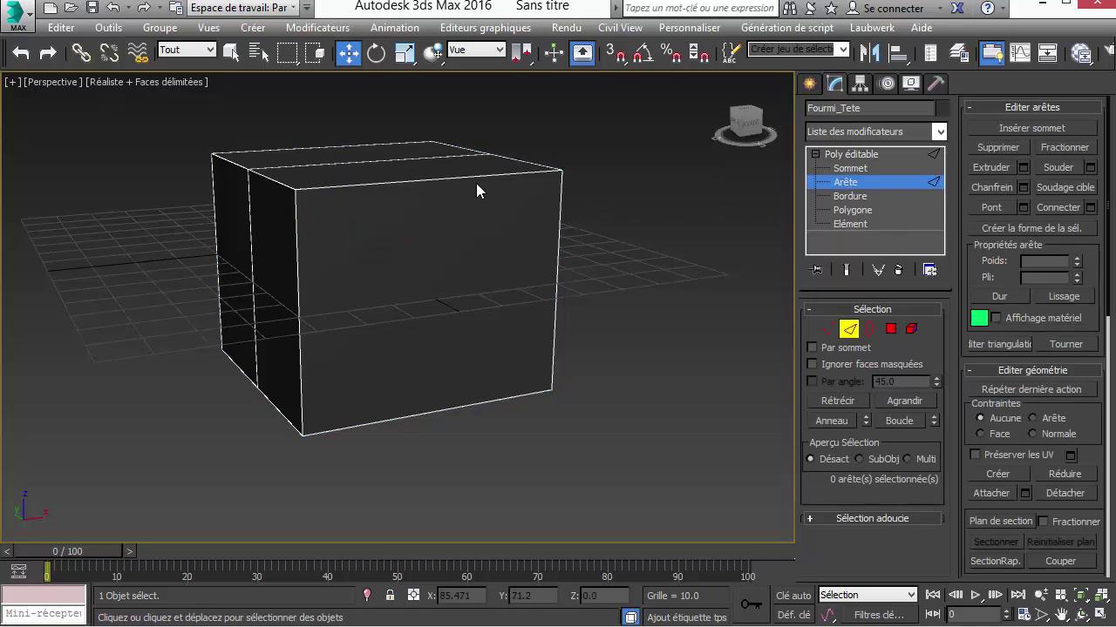
{"action": "left_click", "coordinate": [866, 166]}
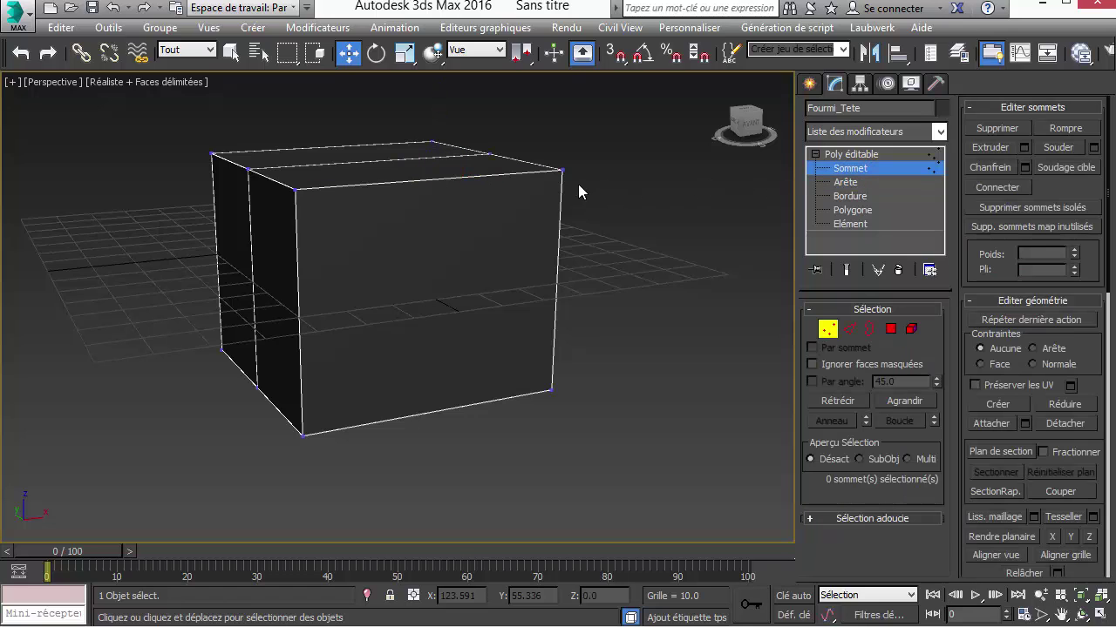
{"action": "left_click", "coordinate": [563, 173]}
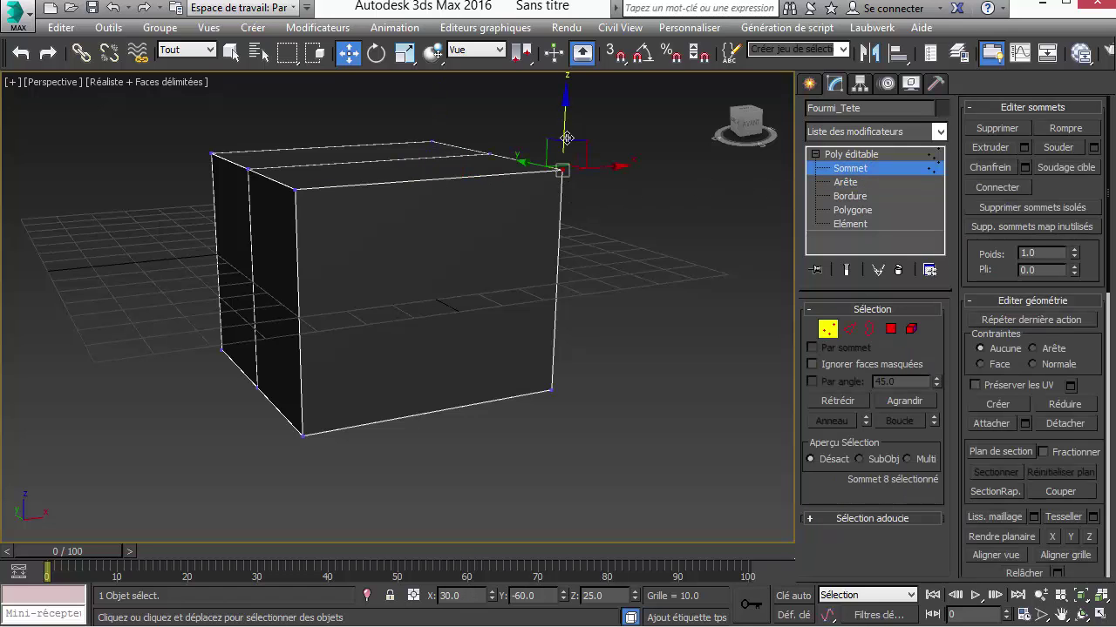
{"action": "left_click_drag", "start_coordinate": [566, 152], "coordinate": [564, 227]}
{"action": "right_click", "coordinate": [564, 227]}
- Try edge-level selection on the box's upper front edge, switch to border level and clear the selection
{"action": "left_click", "coordinate": [845, 182]}
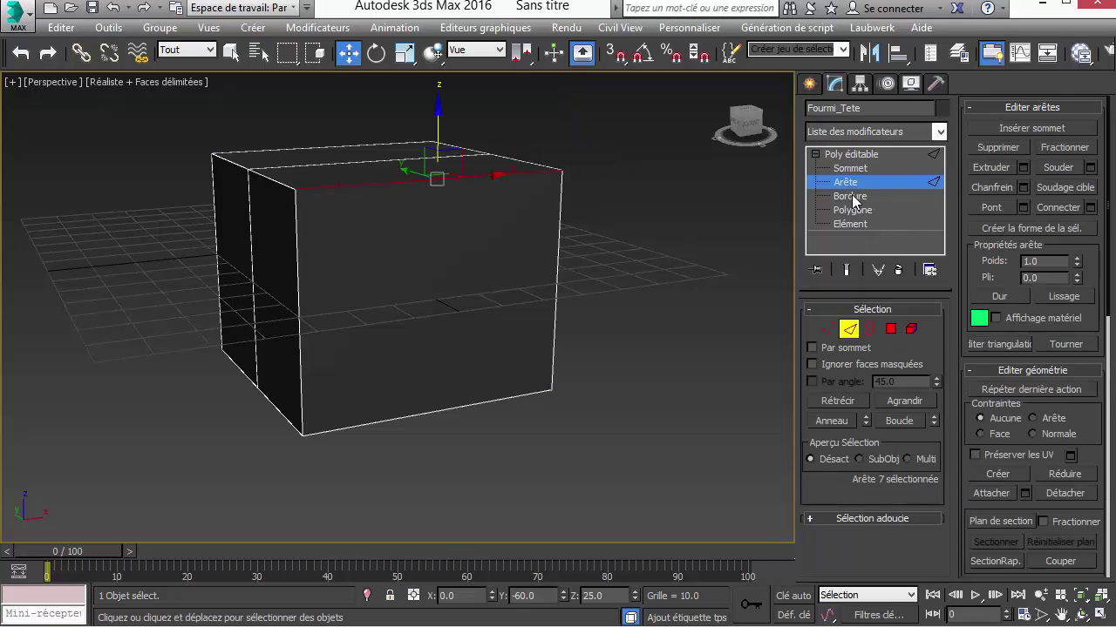
{"action": "left_click", "coordinate": [850, 197]}
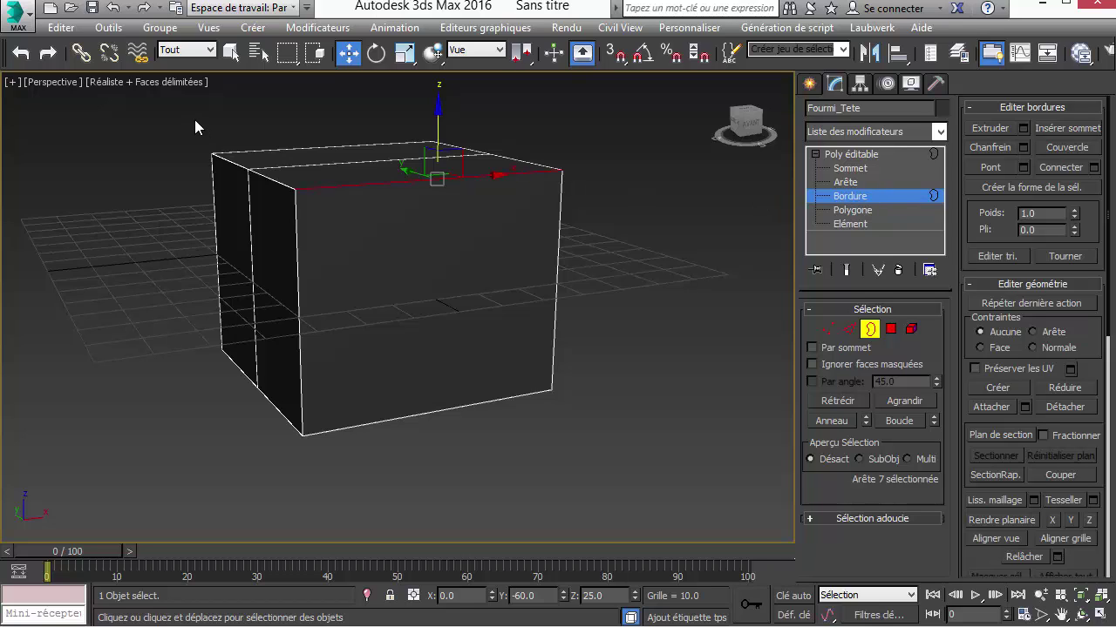
{"action": "left_click", "coordinate": [632, 481]}
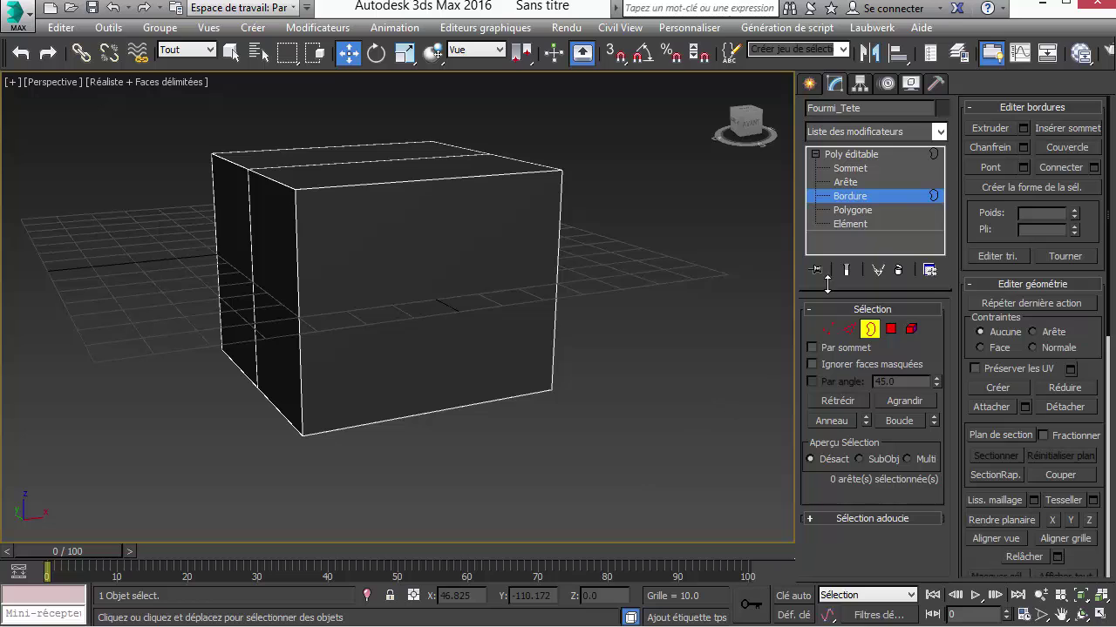
- Delete the box's large front polygon at polygon level
{"action": "left_click", "coordinate": [854, 211]}
{"action": "left_click", "coordinate": [457, 293]}
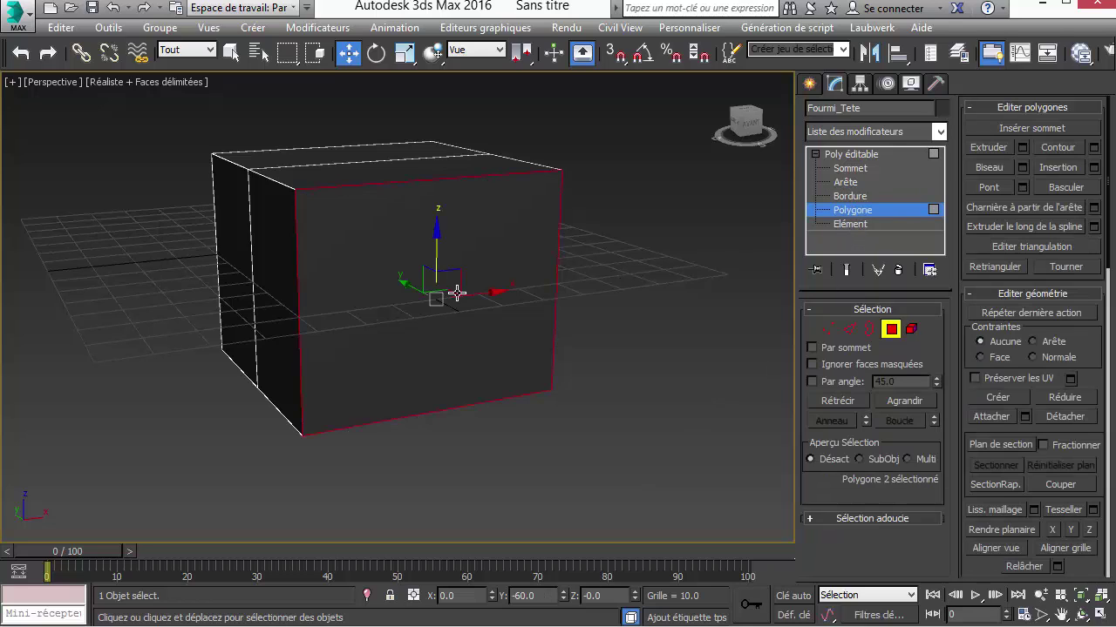
{"action": "key", "text": "Delete"}
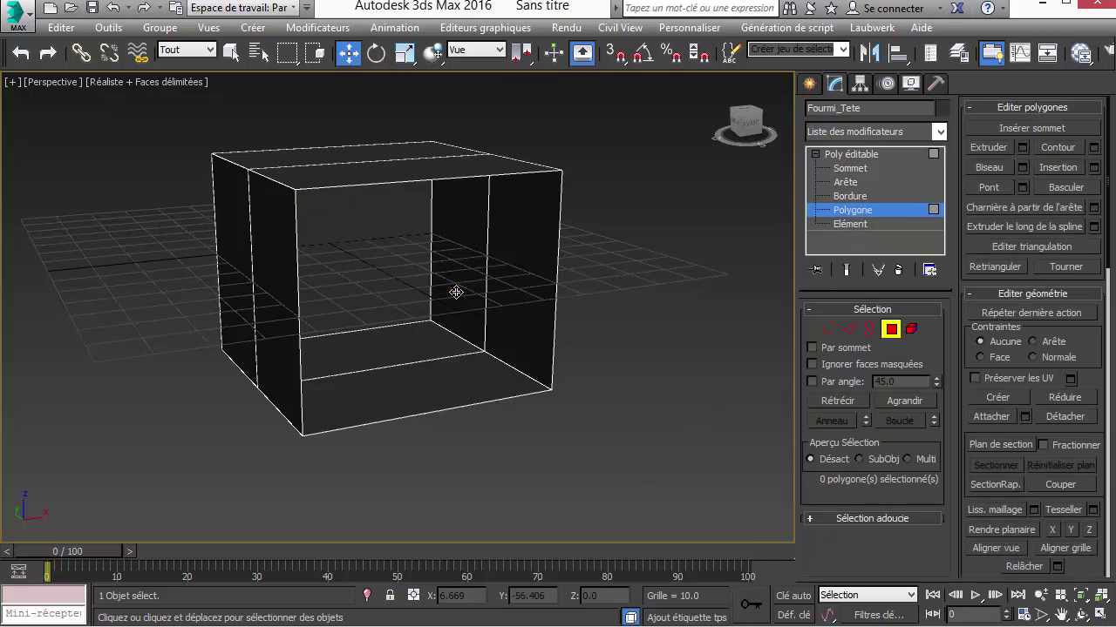
- Select the open border at the front of the box and close it with a cap
{"action": "left_click", "coordinate": [851, 197]}
{"action": "left_click", "coordinate": [522, 172]}
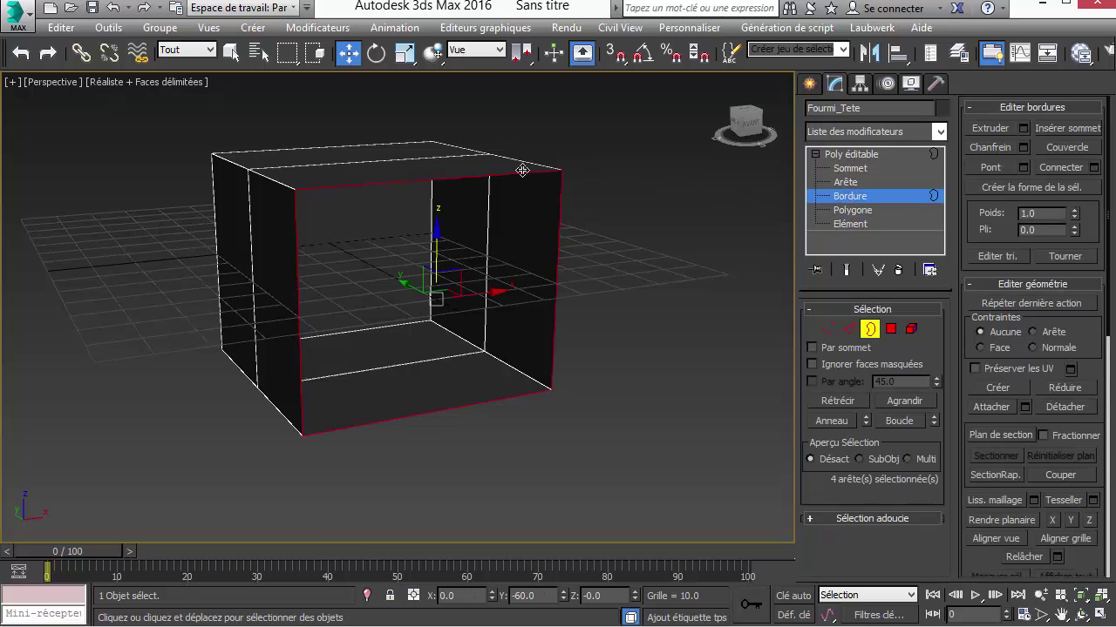
{"action": "right_click", "coordinate": [522, 170]}
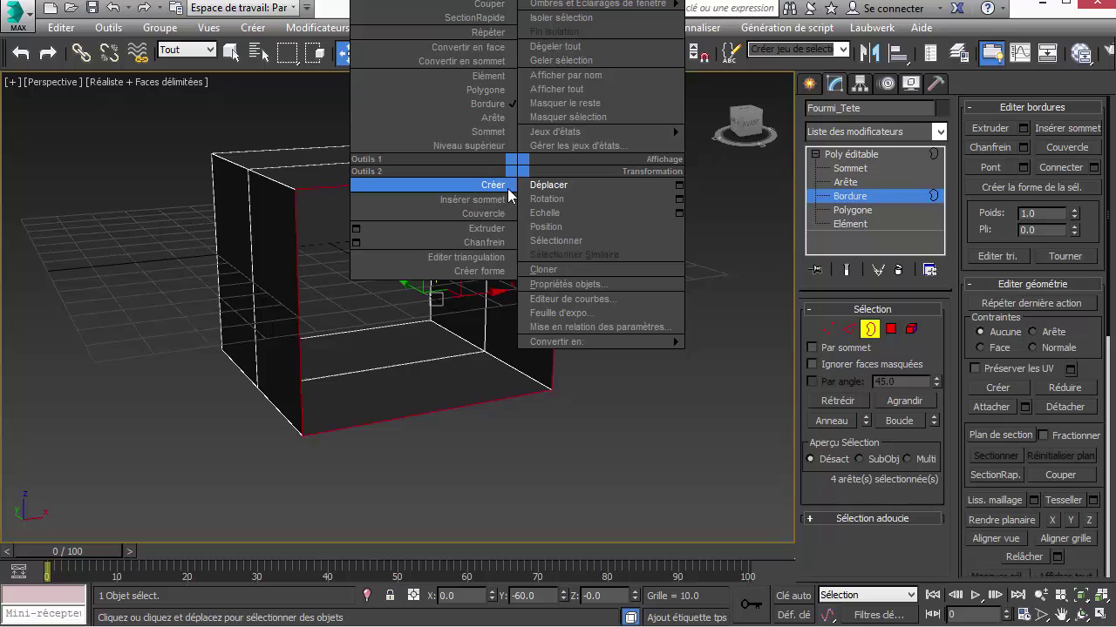
{"action": "left_click", "coordinate": [491, 220]}
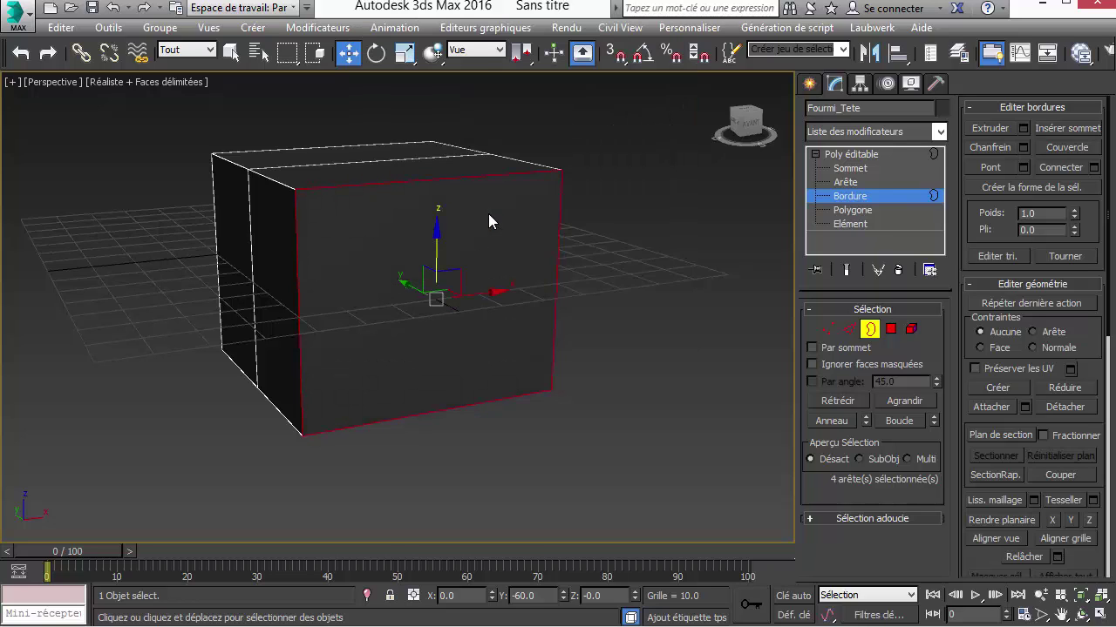
- Select the capped front polygon, and switch to element level to select the whole box
{"action": "left_click", "coordinate": [888, 329]}
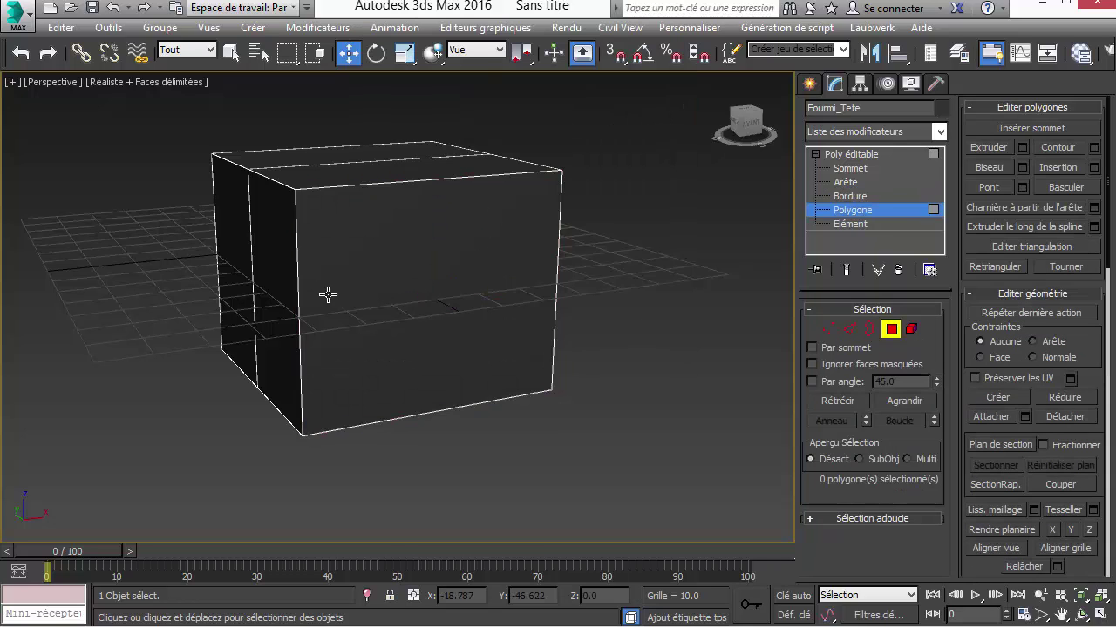
{"action": "left_click", "coordinate": [327, 294]}
{"action": "left_click", "coordinate": [910, 329]}
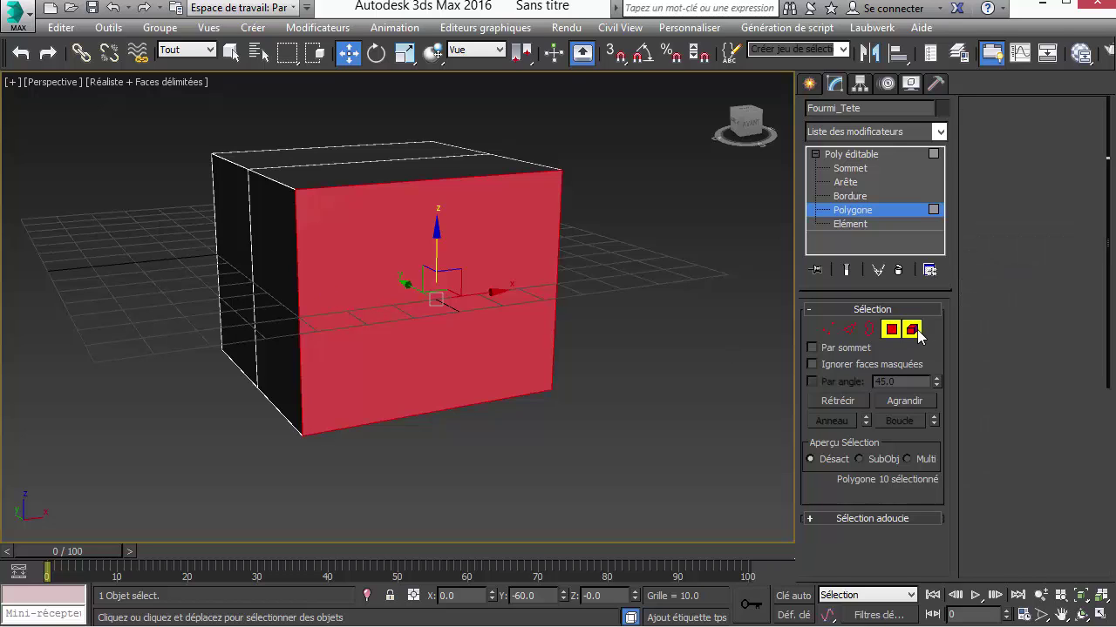
{"action": "left_click", "coordinate": [439, 298]}
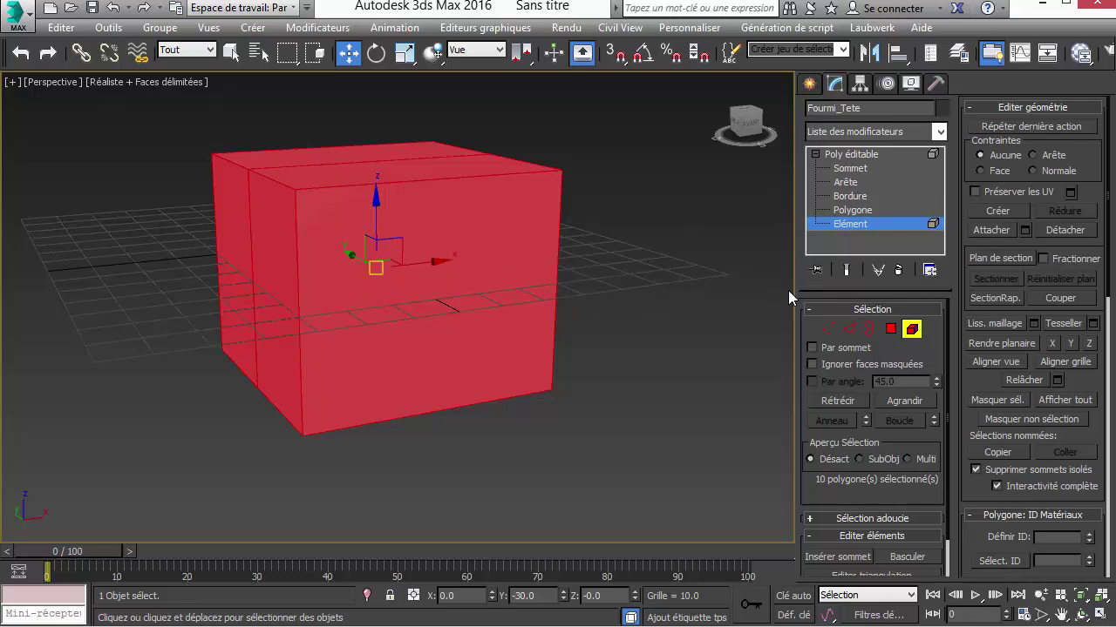
- Select the front polygon and rotate it about the X axis, tilting its upper edge outward and its lower edge inward
{"action": "left_click", "coordinate": [889, 331]}
{"action": "left_click", "coordinate": [409, 334]}
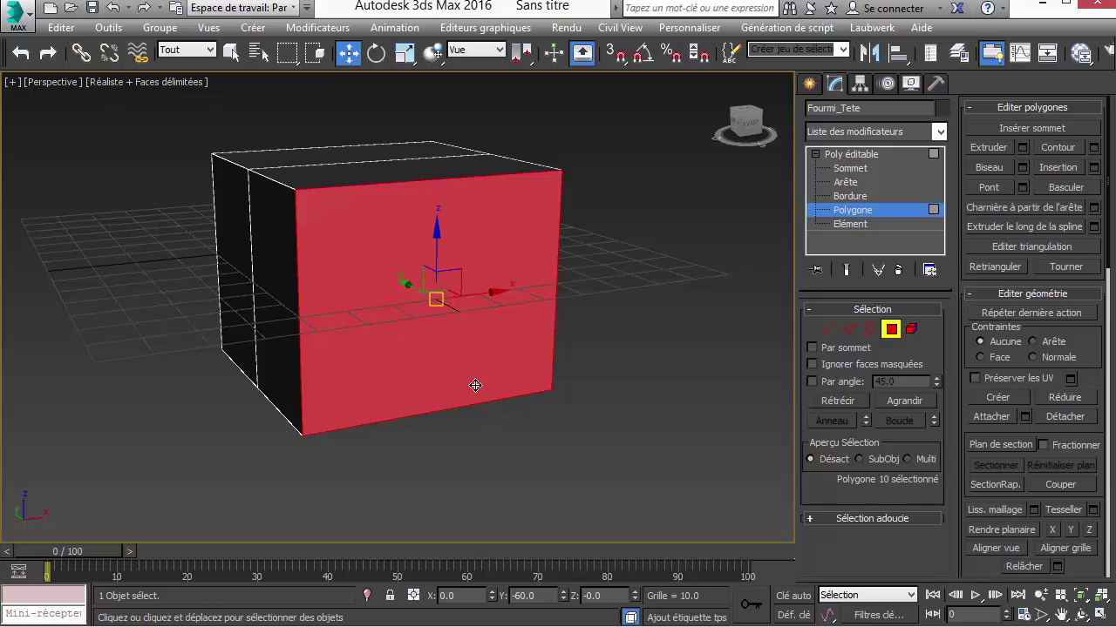
{"action": "right_click", "coordinate": [438, 359]}
{"action": "left_click", "coordinate": [475, 386]}
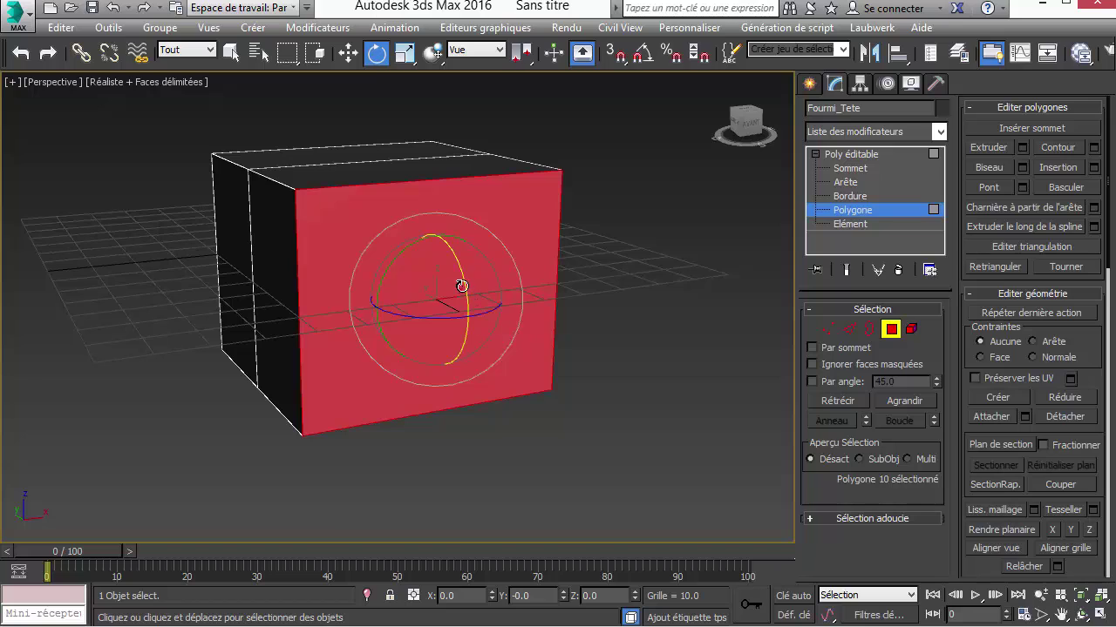
{"action": "left_click_drag", "start_coordinate": [465, 279], "coordinate": [473, 301]}
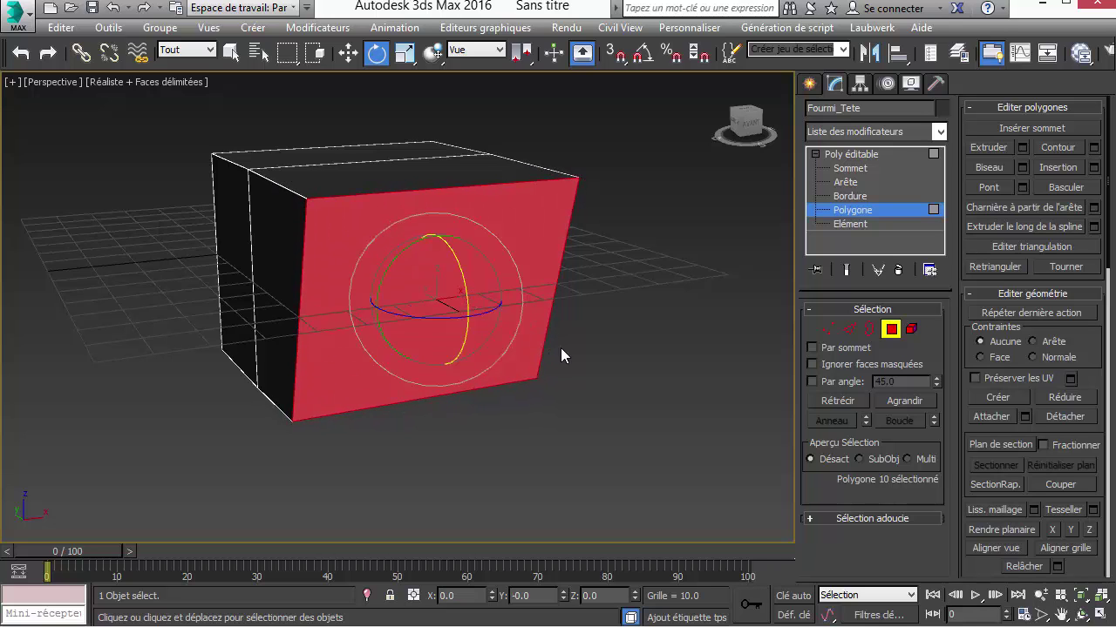
- Activate the Scale tool for the tilted front polygon and set the reference coordinate system to Local
{"action": "middle_click_drag", "start_coordinate": [561, 348], "coordinate": [644, 339], "text": "alt"}
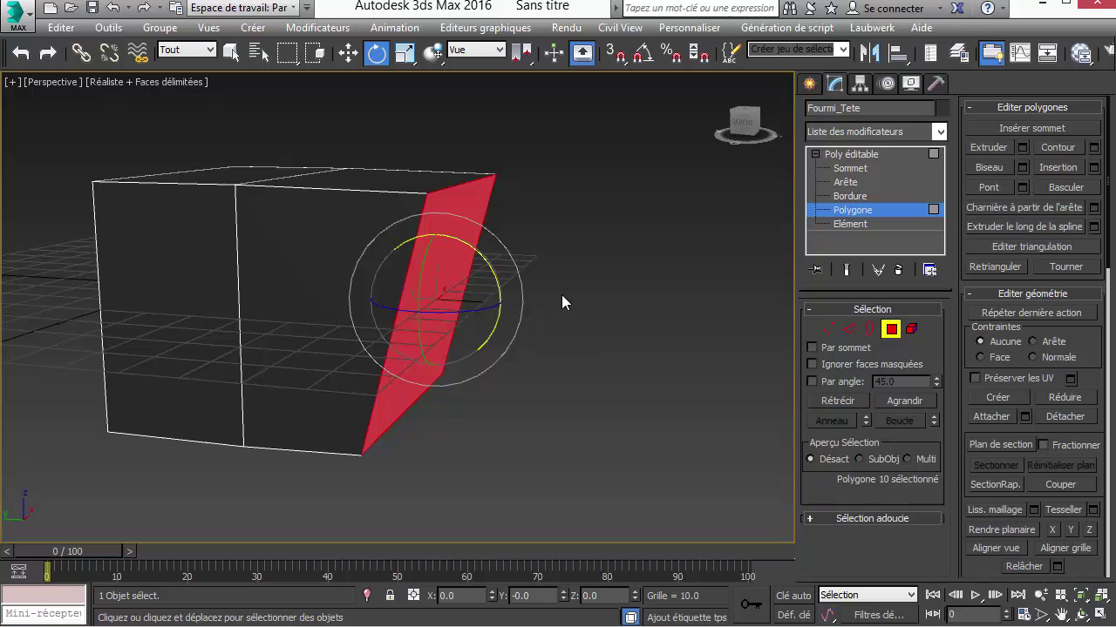
{"action": "left_click", "coordinate": [404, 54]}
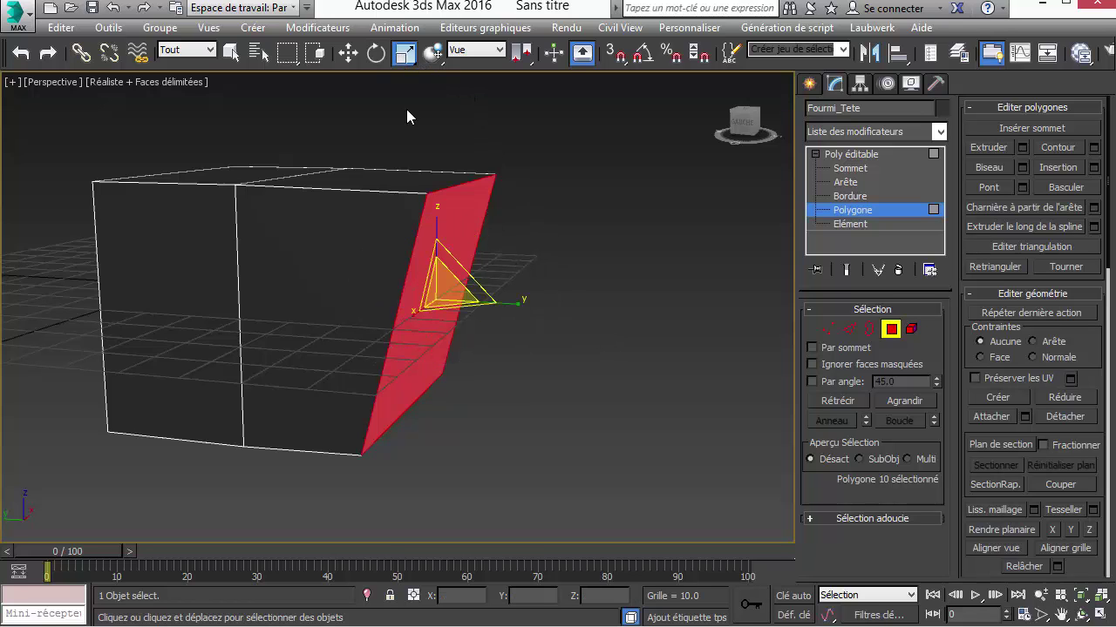
{"action": "middle_click_drag", "start_coordinate": [481, 296], "coordinate": [518, 284], "text": "alt"}
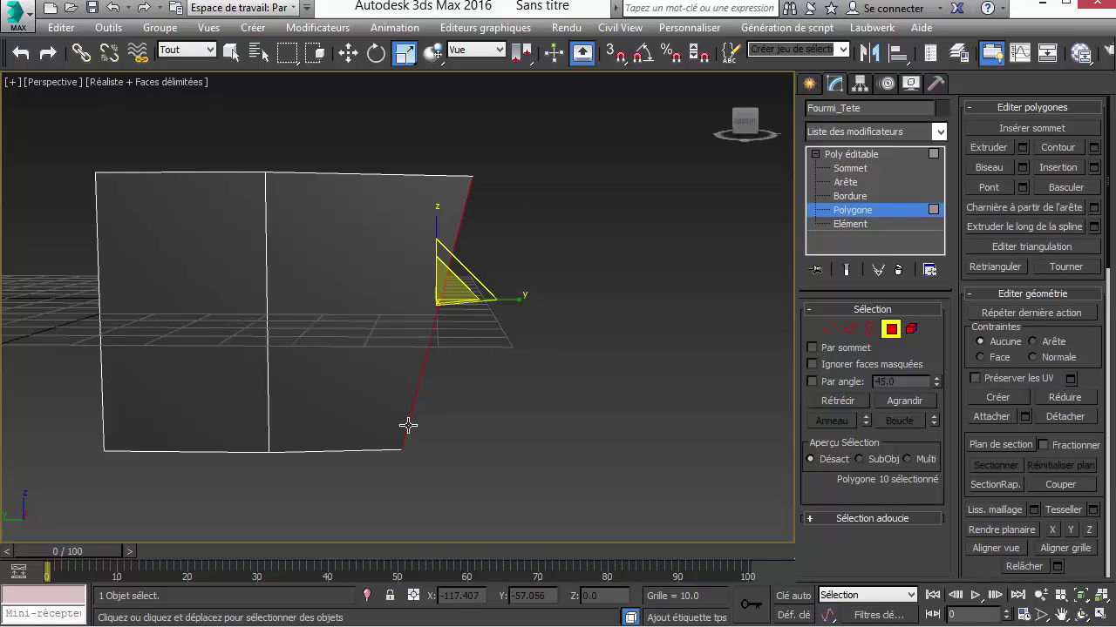
{"action": "left_click", "coordinate": [471, 55]}
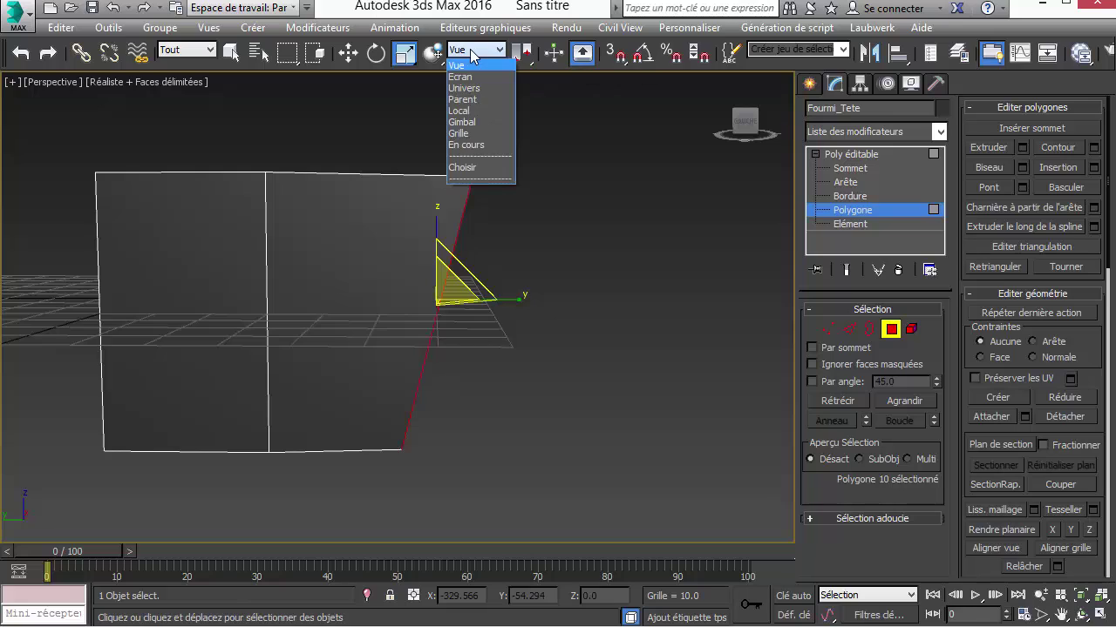
{"action": "left_click", "coordinate": [477, 111]}
{"action": "middle_click_drag", "start_coordinate": [604, 269], "coordinate": [545, 269], "text": "alt"}
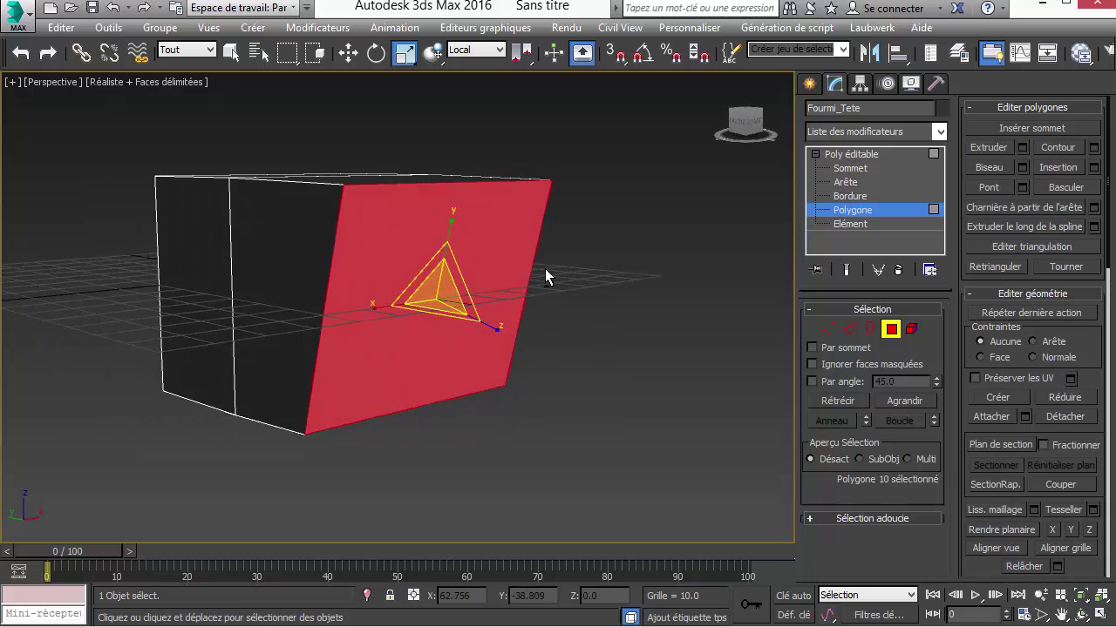
{"action": "right_click", "coordinate": [600, 276]}
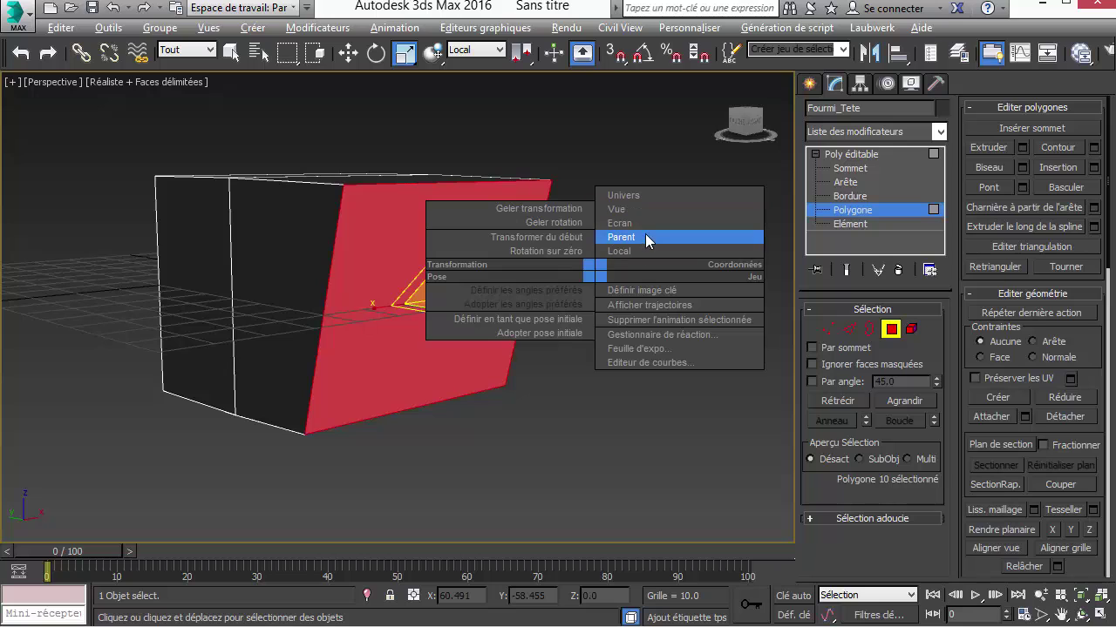
{"action": "left_click", "coordinate": [624, 133]}
- Scale the front polygon down along its local Y axis and slightly along its local X axis
{"action": "middle_click_drag", "start_coordinate": [573, 237], "coordinate": [623, 321], "text": "alt"}
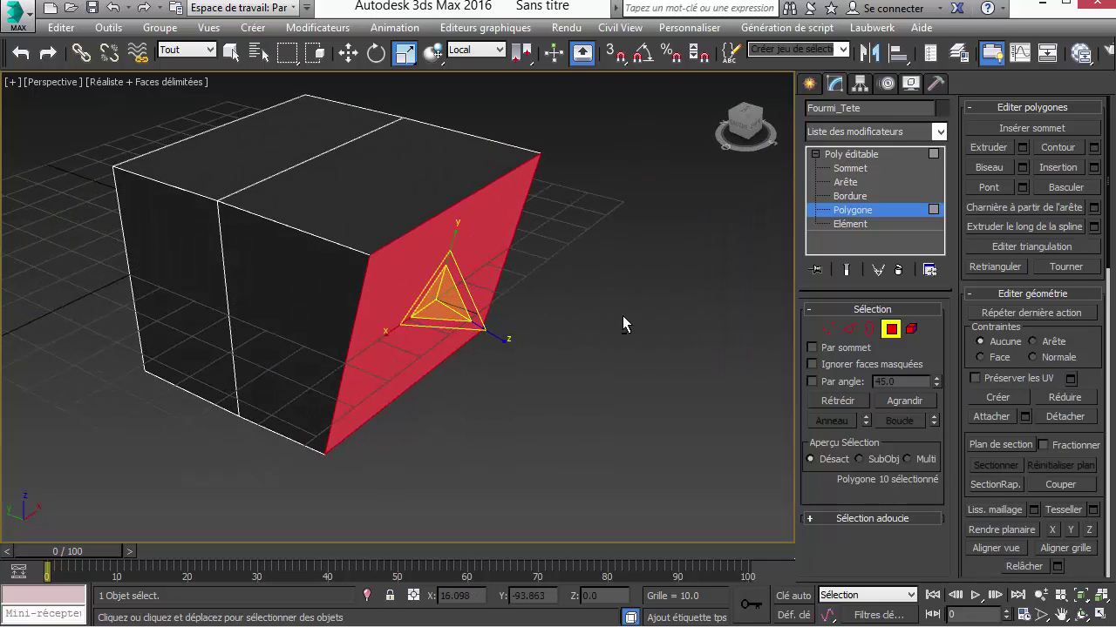
{"action": "middle_click_drag", "start_coordinate": [547, 265], "coordinate": [480, 209], "text": "alt"}
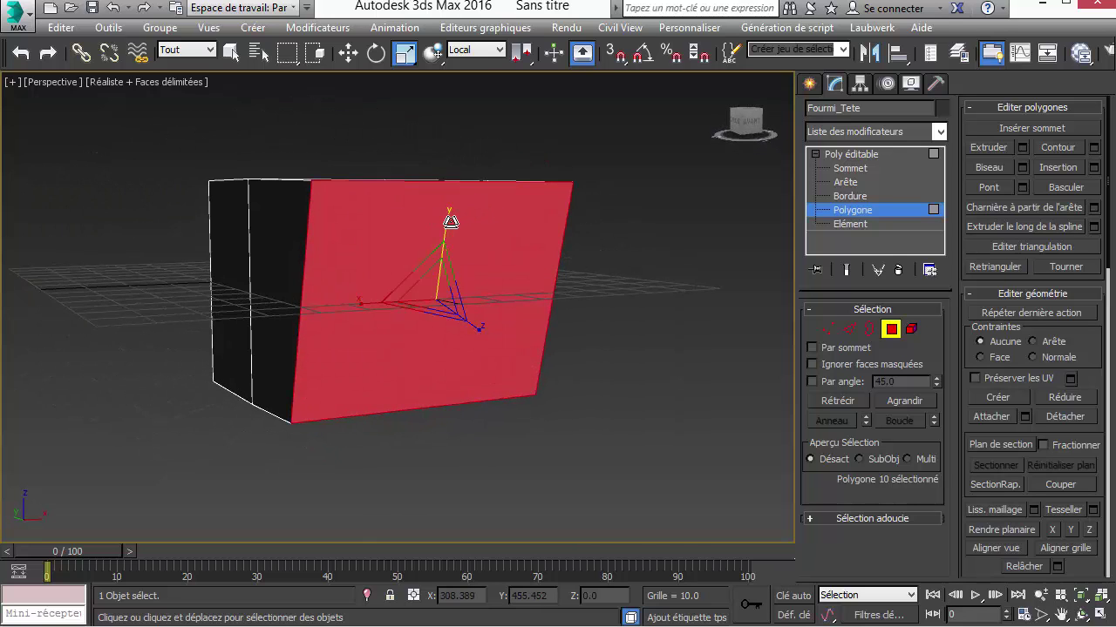
{"action": "left_click_drag", "start_coordinate": [450, 223], "coordinate": [449, 248]}
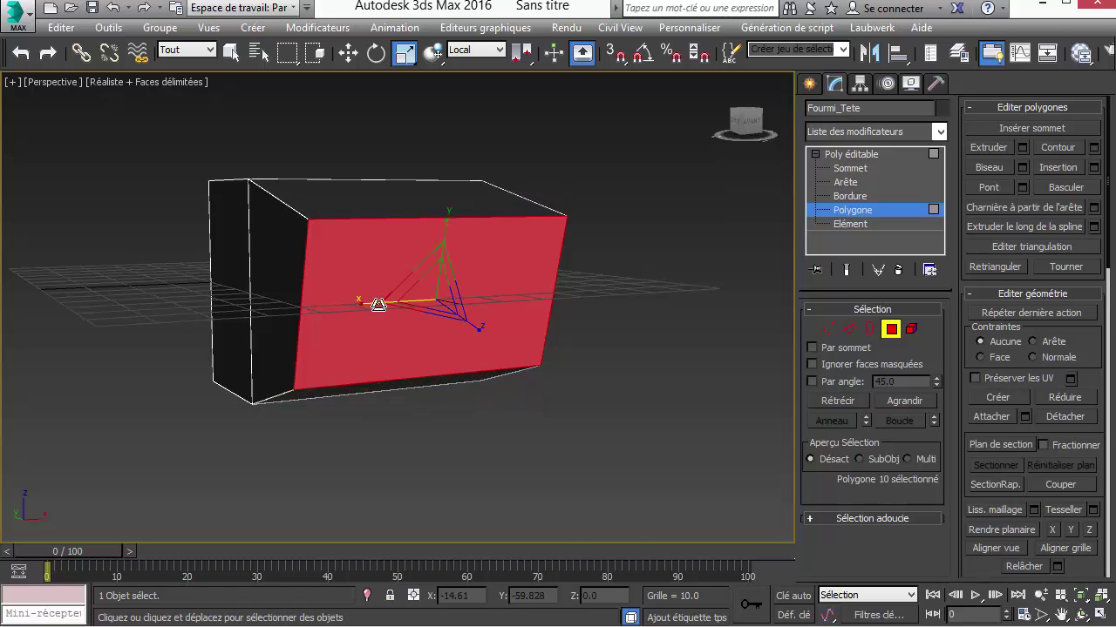
{"action": "left_click_drag", "start_coordinate": [376, 301], "coordinate": [386, 304]}
- Move the front polygon down along the Z axis to about Z -4.9
{"action": "middle_click_drag", "start_coordinate": [461, 368], "coordinate": [564, 361], "text": "alt"}
{"action": "right_click", "coordinate": [485, 281]}
{"action": "left_click", "coordinate": [512, 300]}
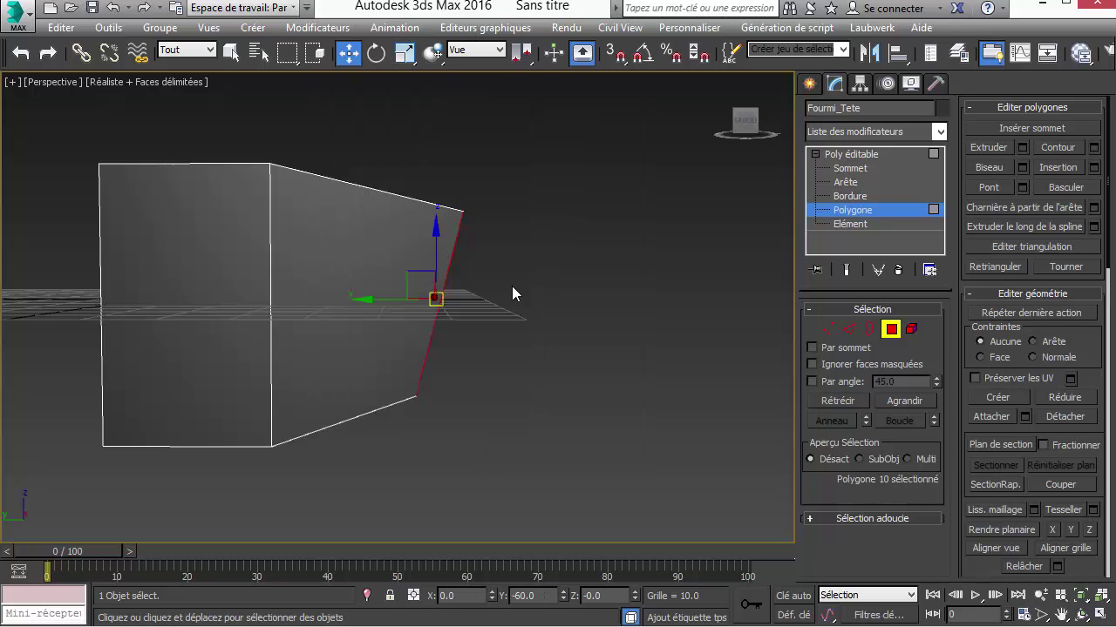
{"action": "left_click_drag", "start_coordinate": [434, 239], "coordinate": [434, 263]}
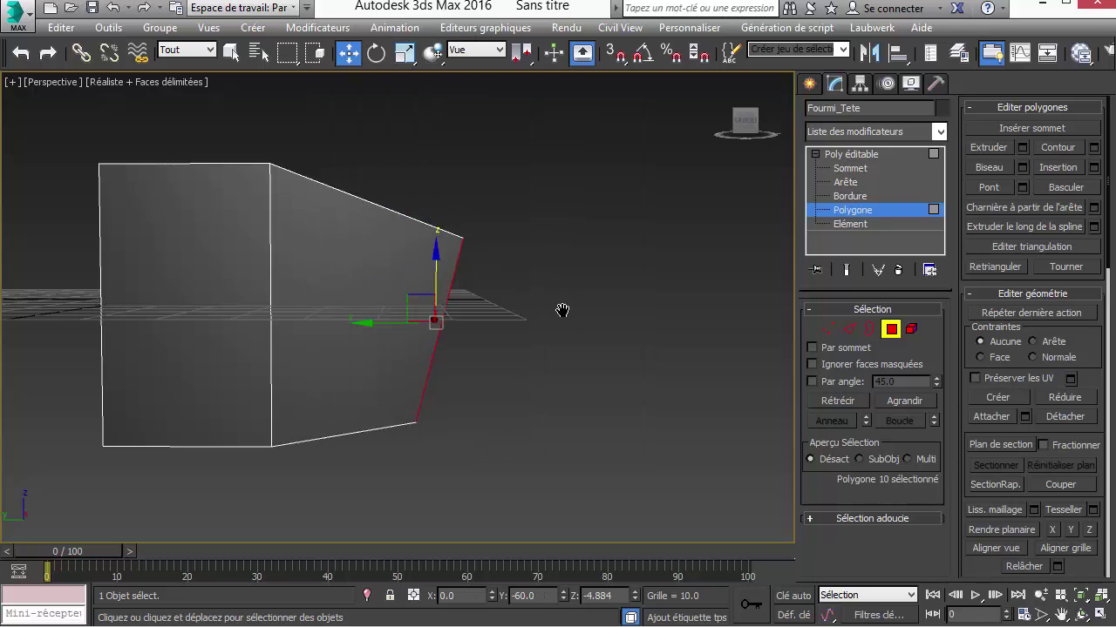
- Extrude the tilted front polygon outward to about Y -68.3, Z -7.0
{"action": "middle_click_drag", "start_coordinate": [558, 307], "coordinate": [447, 351], "text": "alt"}
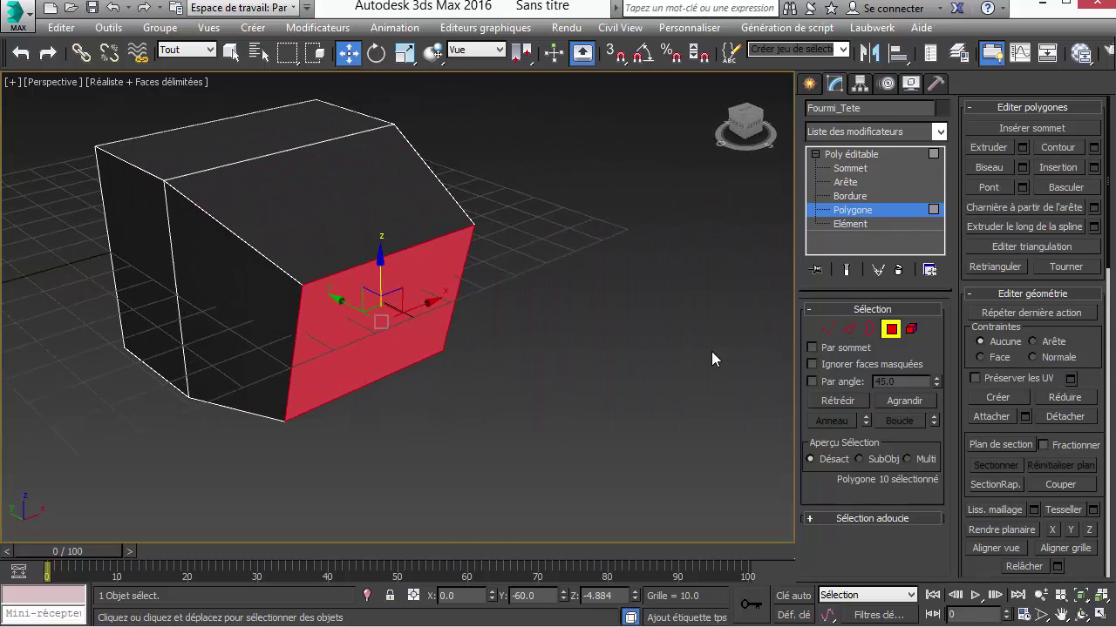
{"action": "right_click", "coordinate": [385, 329]}
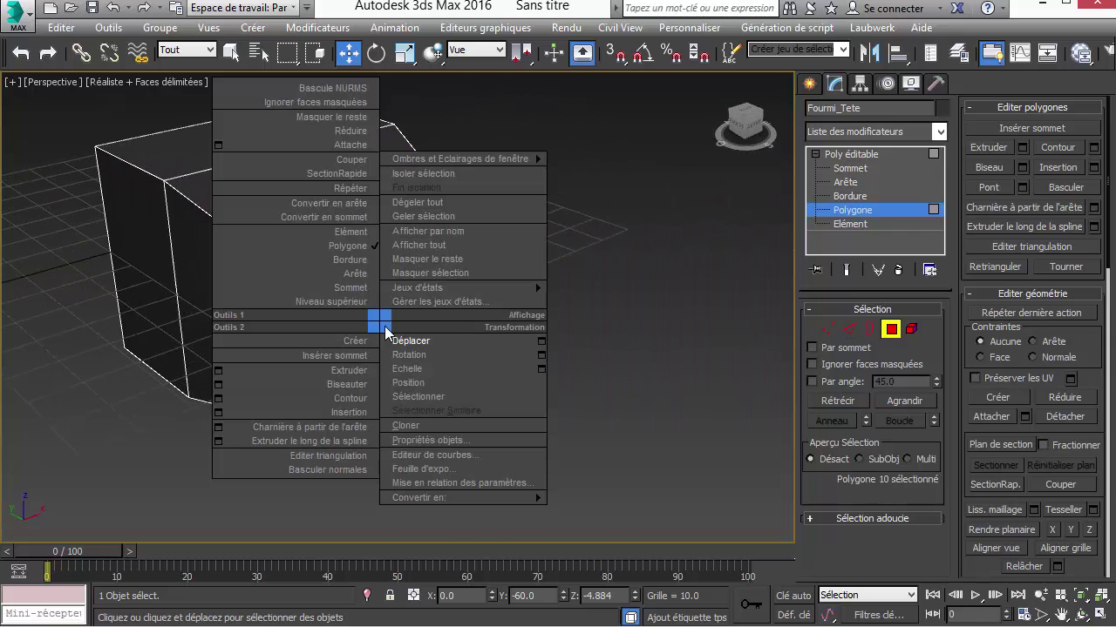
{"action": "left_click", "coordinate": [348, 371]}
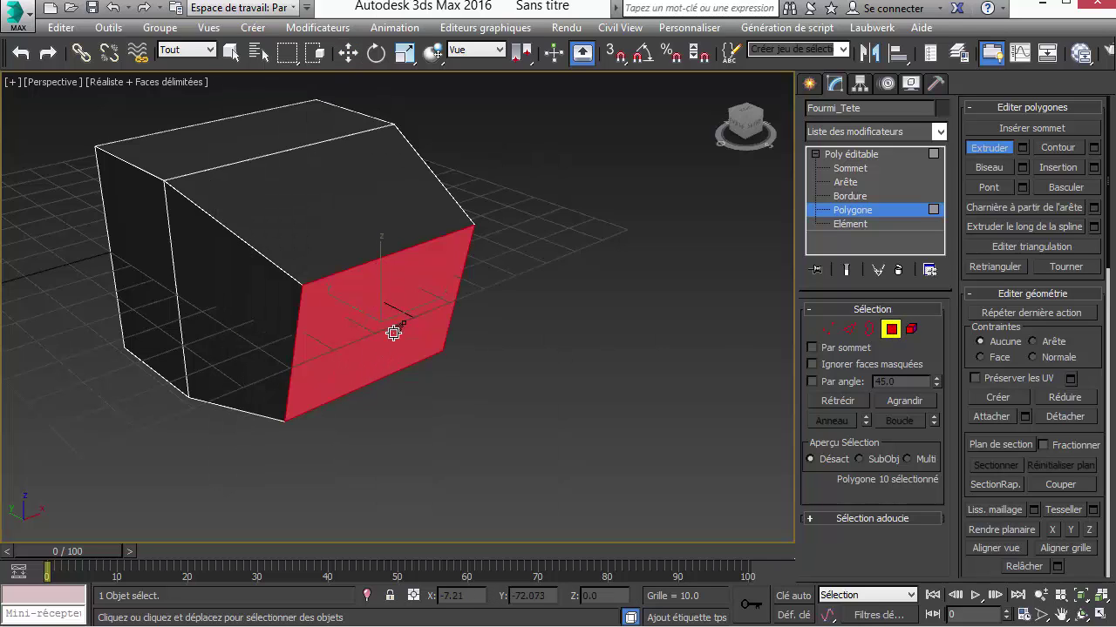
{"action": "left_click_drag", "start_coordinate": [393, 333], "coordinate": [398, 267]}
{"action": "right_click", "coordinate": [393, 264]}
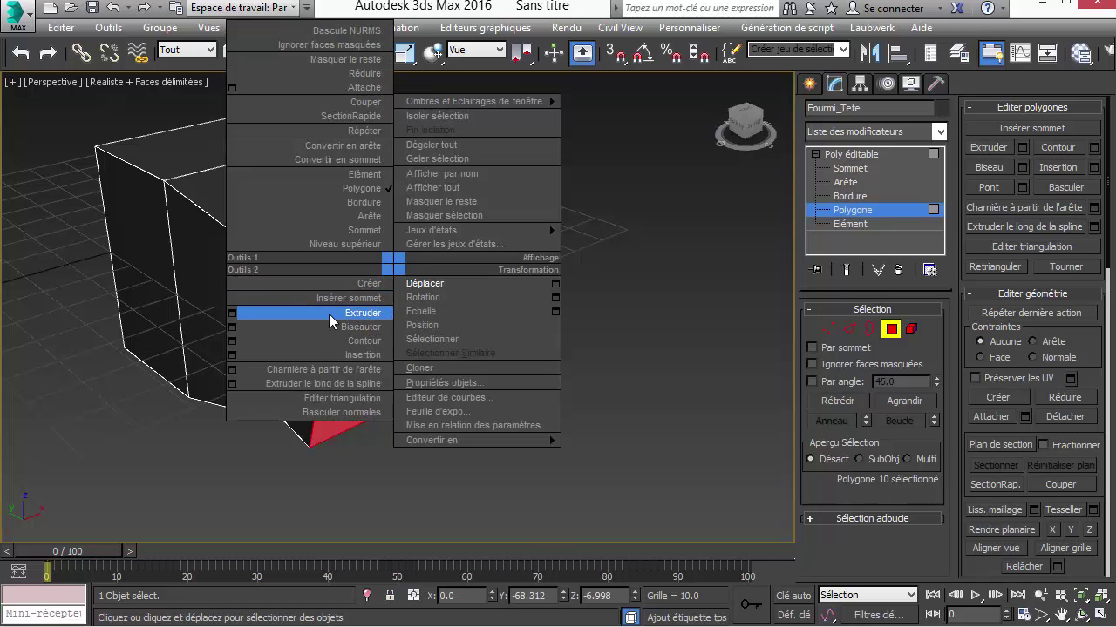
{"action": "left_click", "coordinate": [682, 289]}
{"action": "middle_click_drag", "start_coordinate": [648, 319], "coordinate": [556, 340], "text": "alt"}
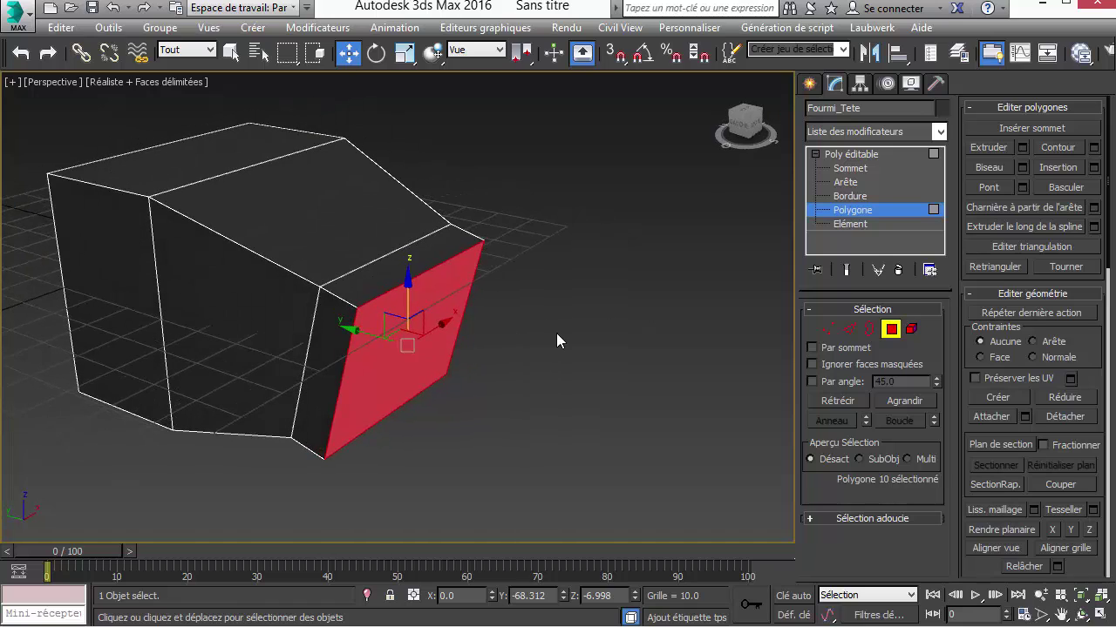
- Scale the extruded front polygon down slightly along its local X and local Y axes
{"action": "left_click", "coordinate": [406, 55]}
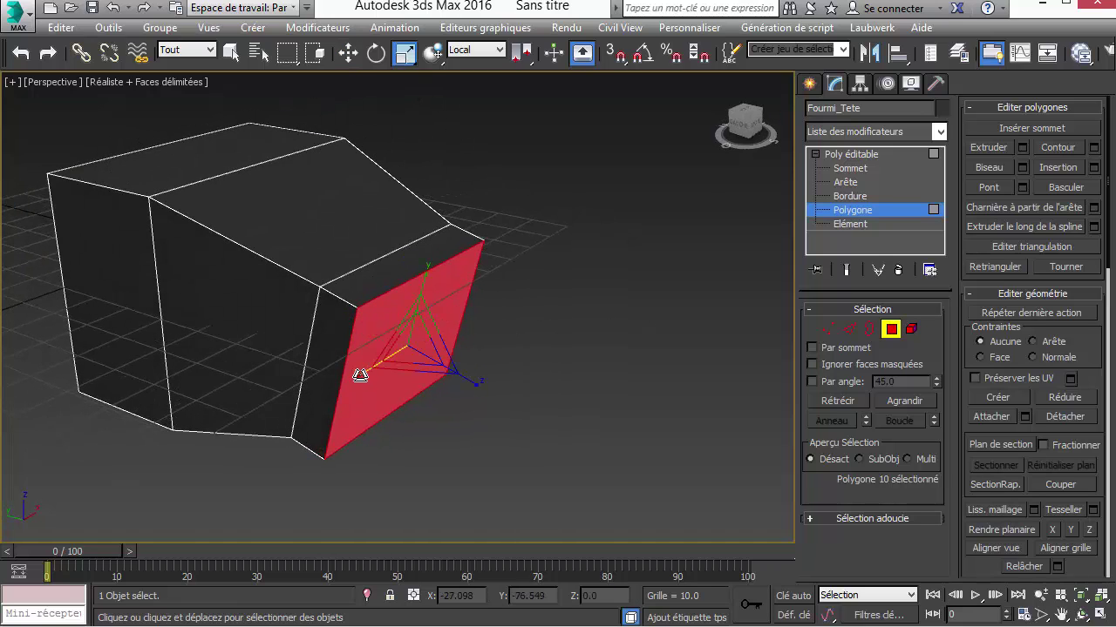
{"action": "left_click_drag", "start_coordinate": [360, 375], "coordinate": [366, 372]}
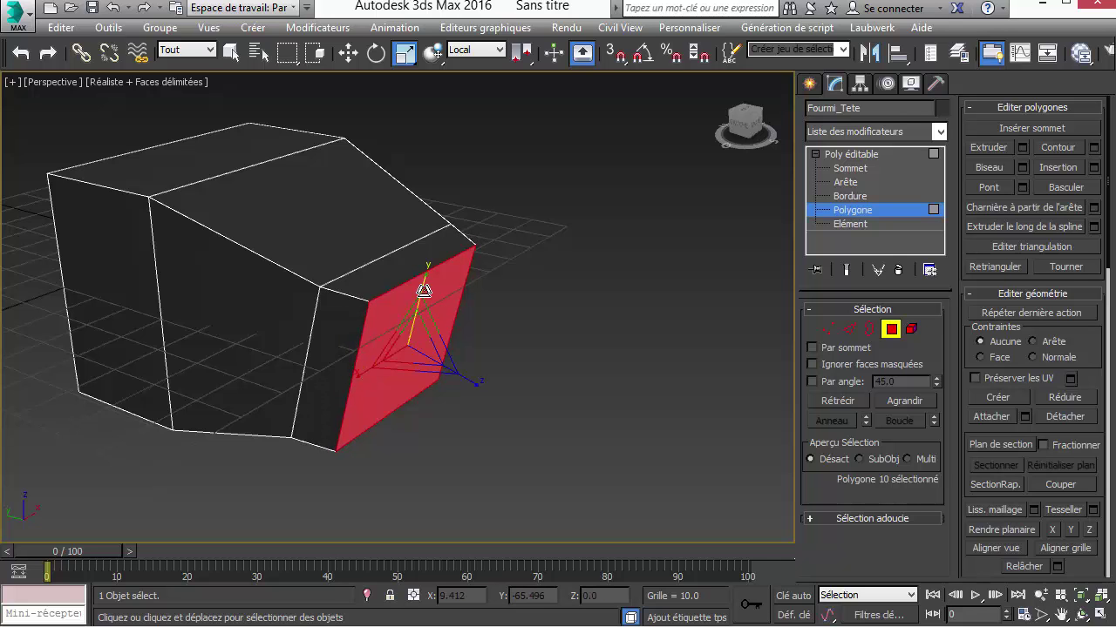
{"action": "left_click_drag", "start_coordinate": [428, 264], "coordinate": [423, 280]}
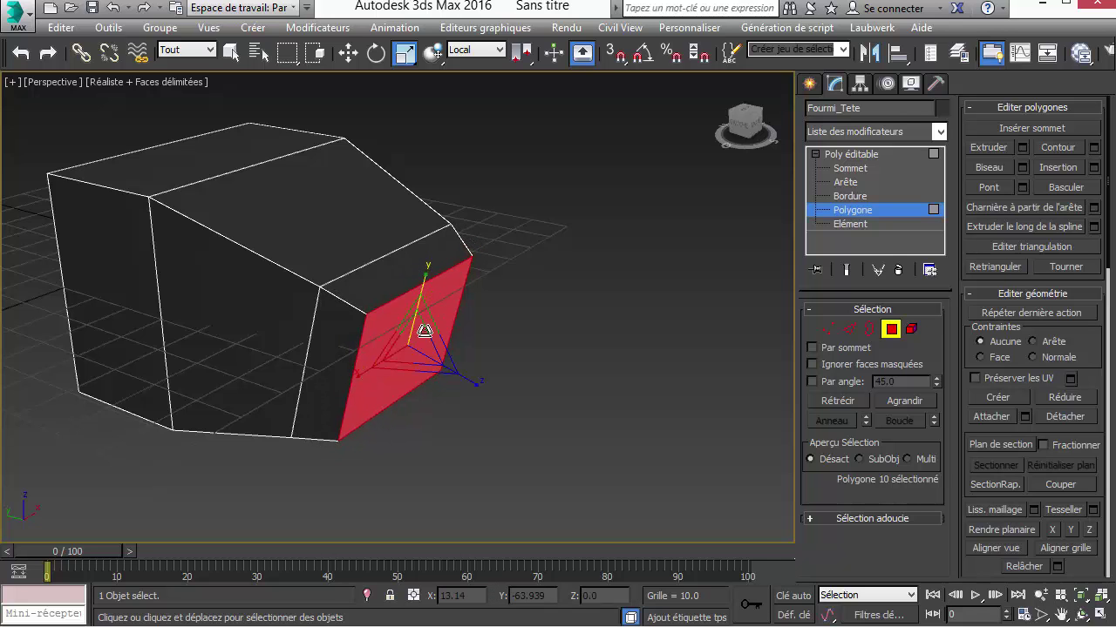
- Select the middle cross edge on the underside of the head and move it up to about Z -19.4
{"action": "middle_click_drag", "start_coordinate": [425, 331], "coordinate": [582, 291], "text": "alt"}
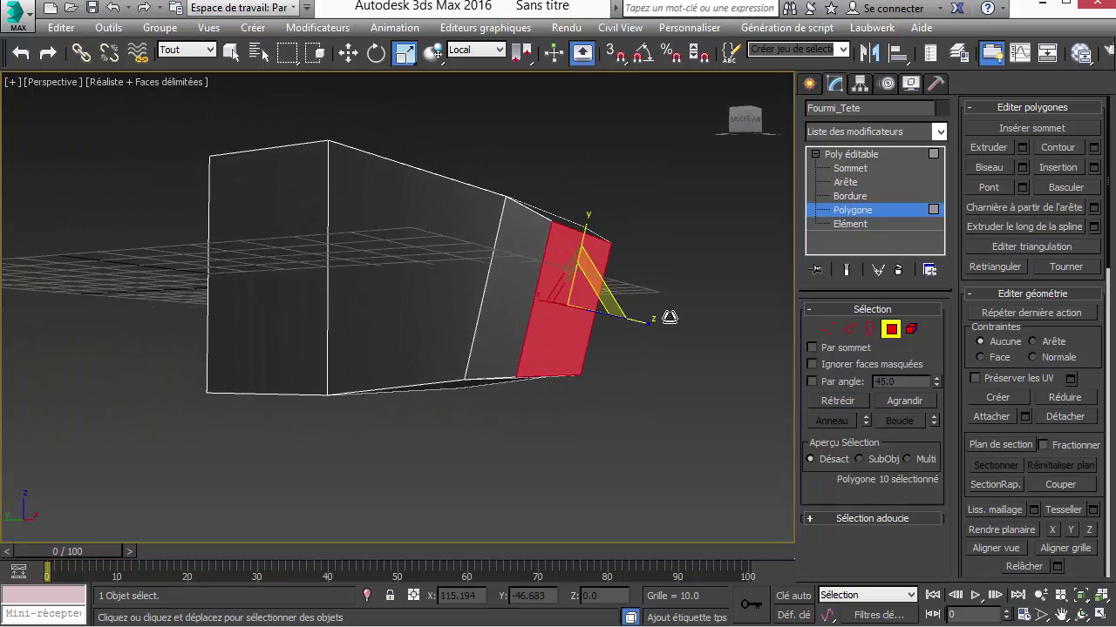
{"action": "left_click", "coordinate": [852, 329]}
{"action": "middle_click_drag", "start_coordinate": [457, 426], "coordinate": [420, 400], "text": "alt"}
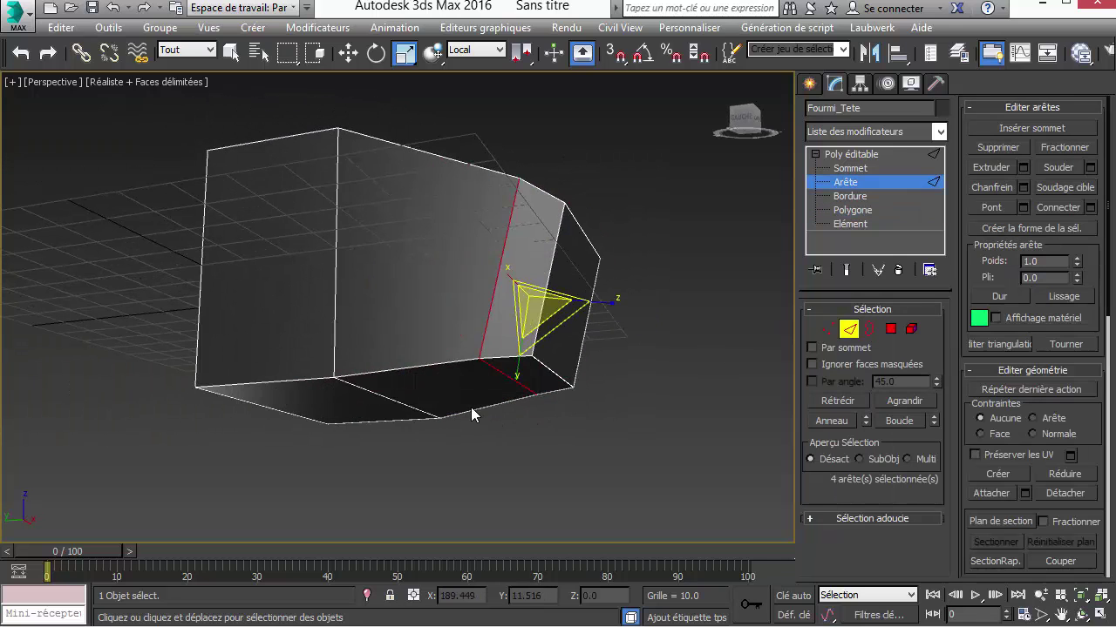
{"action": "left_click", "coordinate": [383, 397]}
{"action": "right_click", "coordinate": [383, 397]}
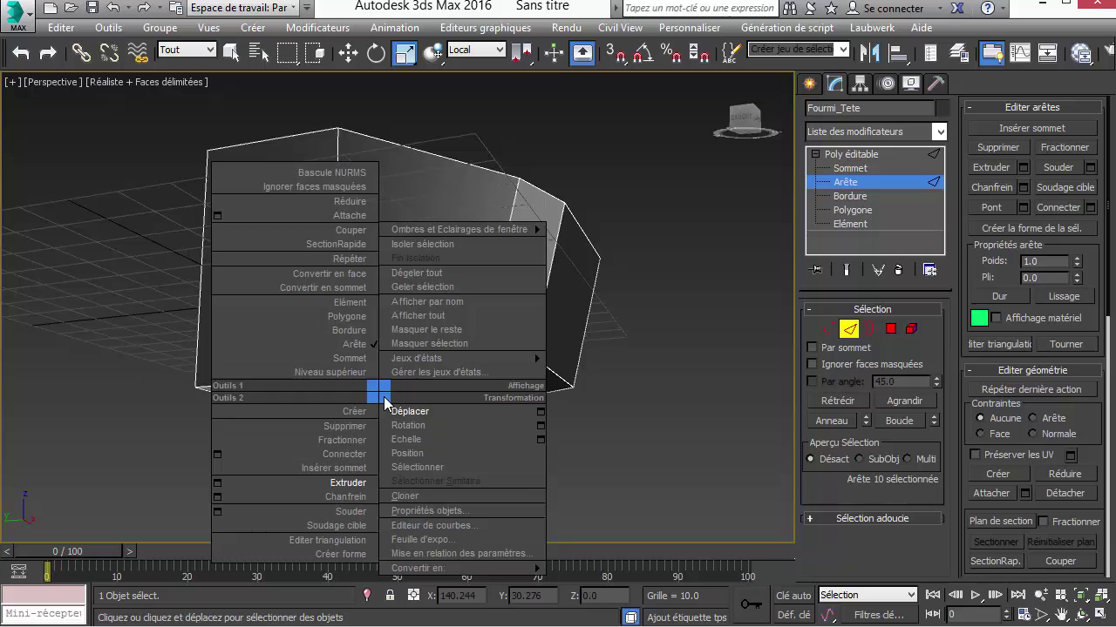
{"action": "left_click", "coordinate": [433, 413]}
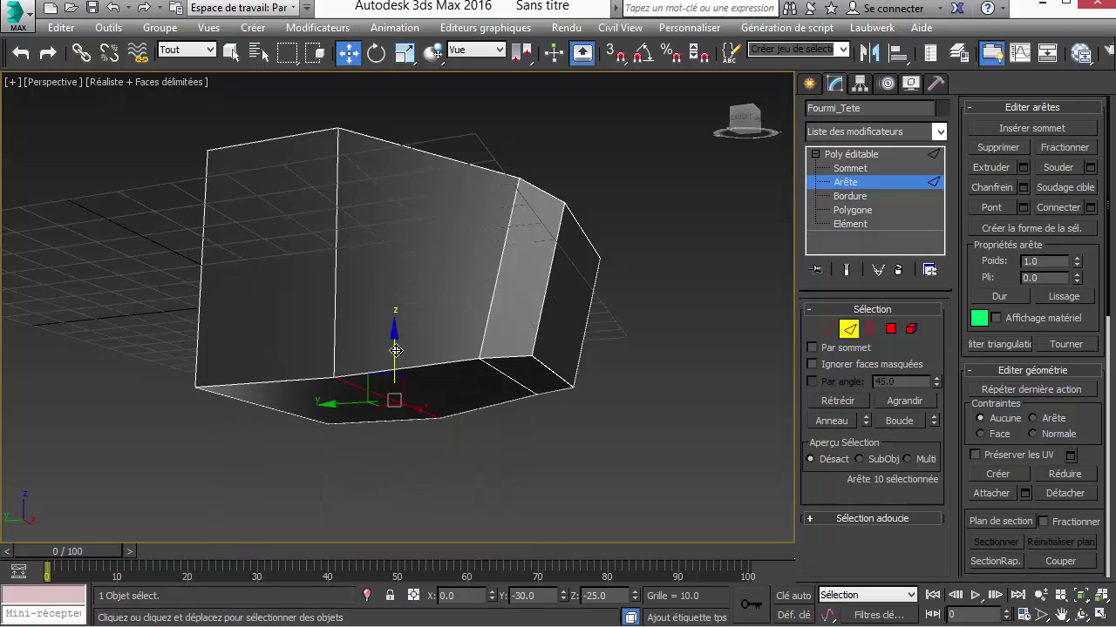
{"action": "left_click_drag", "start_coordinate": [396, 350], "coordinate": [396, 334]}
{"action": "middle_click_drag", "start_coordinate": [396, 334], "coordinate": [419, 400], "text": "alt"}
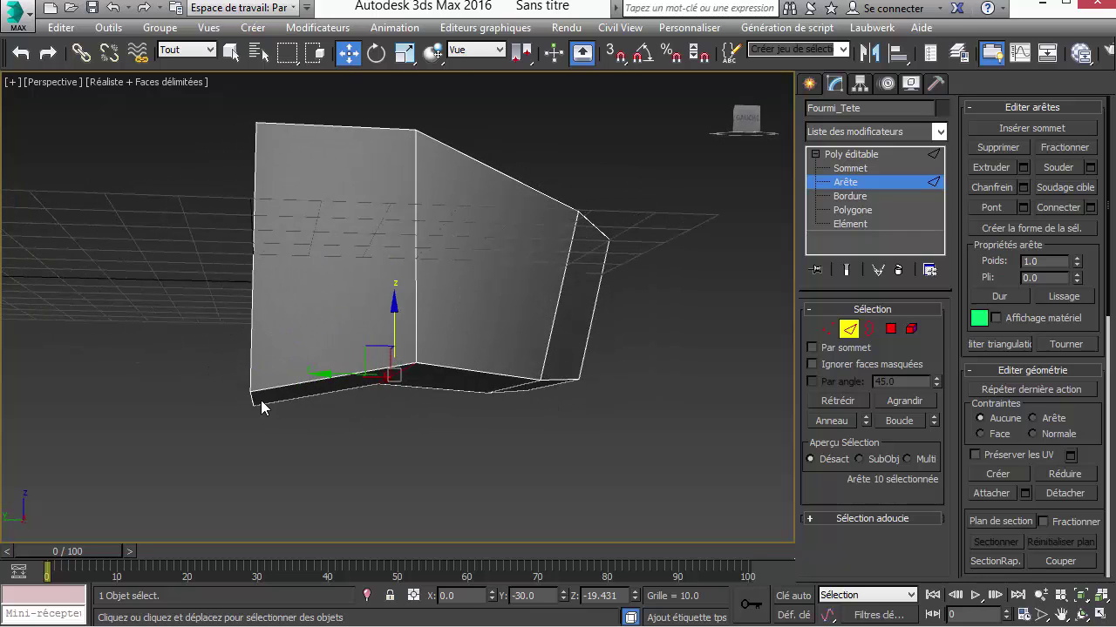
- Select the large back polygon of the head and extrude it outward to about Y 9.7
{"action": "middle_click_drag", "start_coordinate": [264, 407], "coordinate": [346, 451], "text": "alt"}
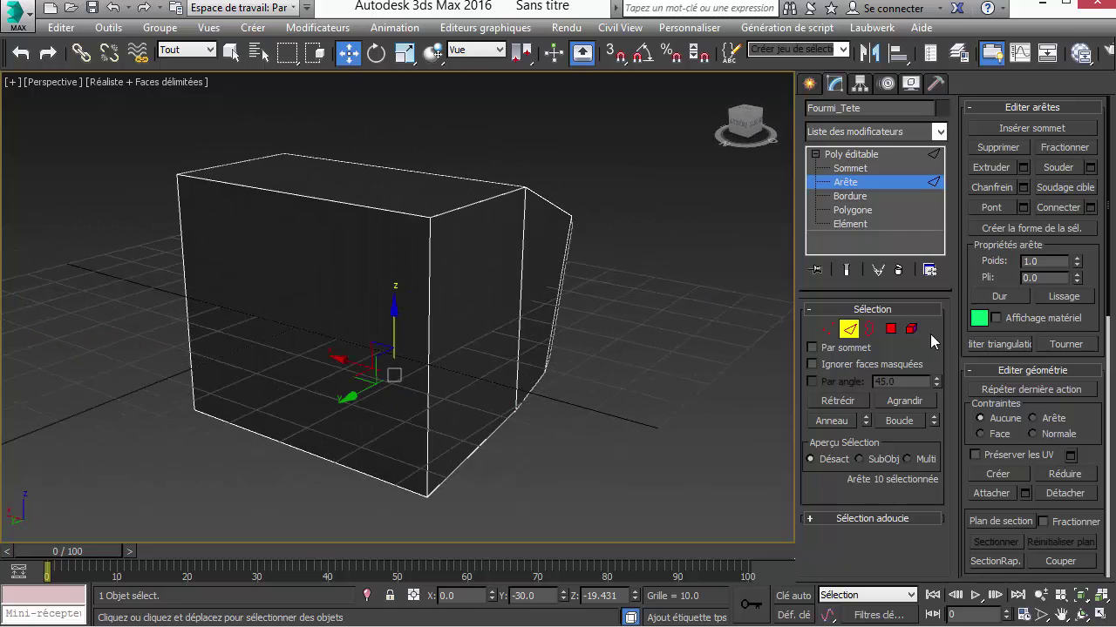
{"action": "left_click", "coordinate": [889, 328]}
{"action": "left_click", "coordinate": [299, 335]}
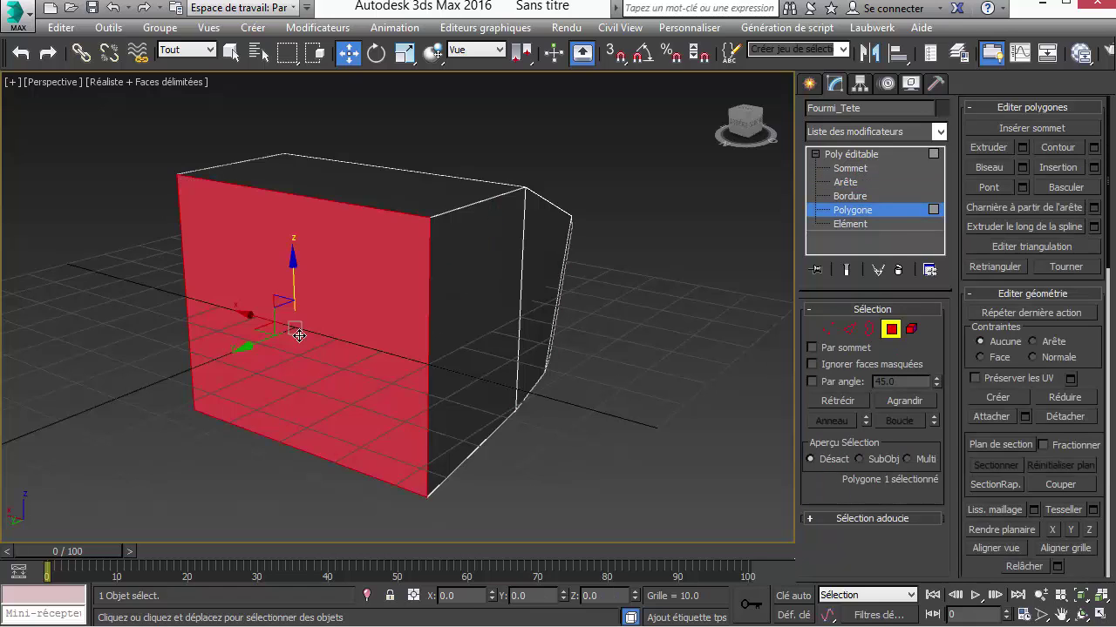
{"action": "right_click", "coordinate": [298, 336]}
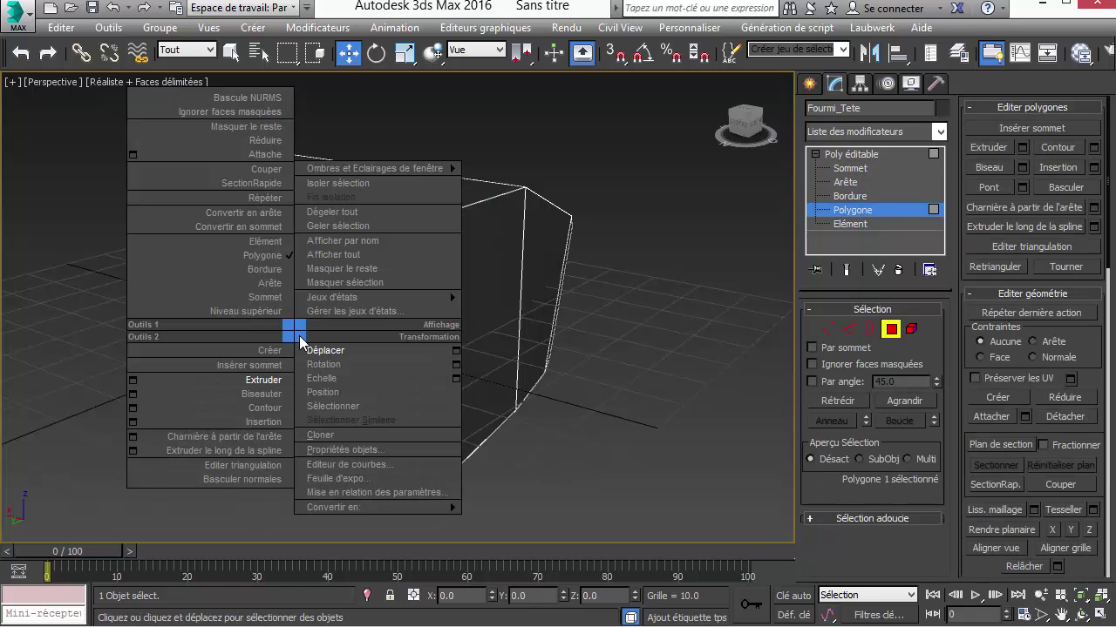
{"action": "left_click", "coordinate": [274, 383]}
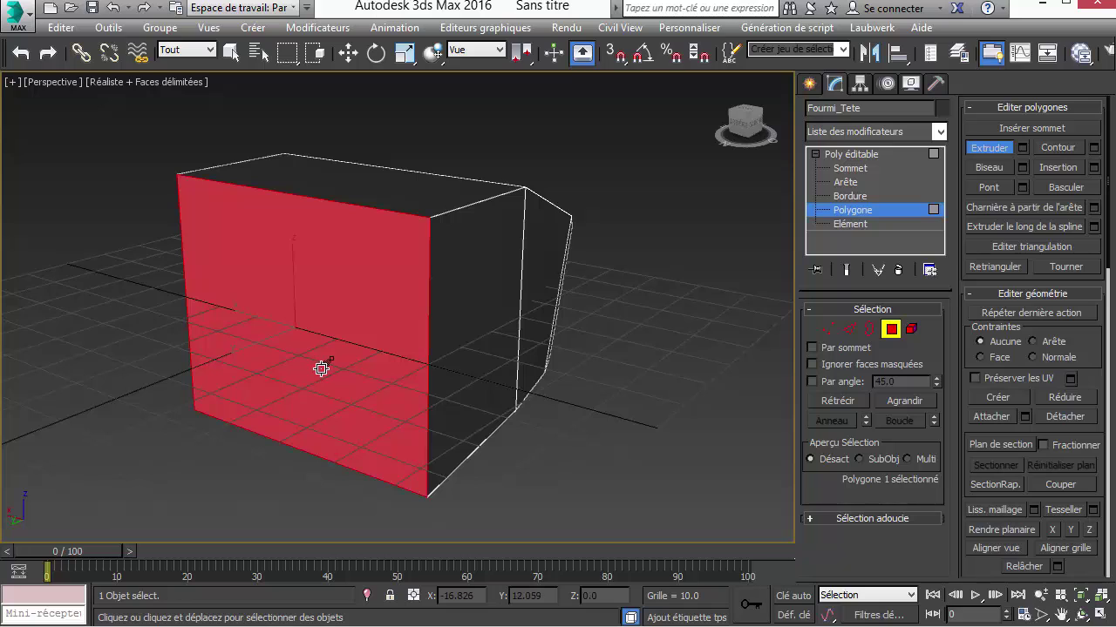
{"action": "left_click_drag", "start_coordinate": [321, 368], "coordinate": [324, 322]}
{"action": "key", "text": "w"}
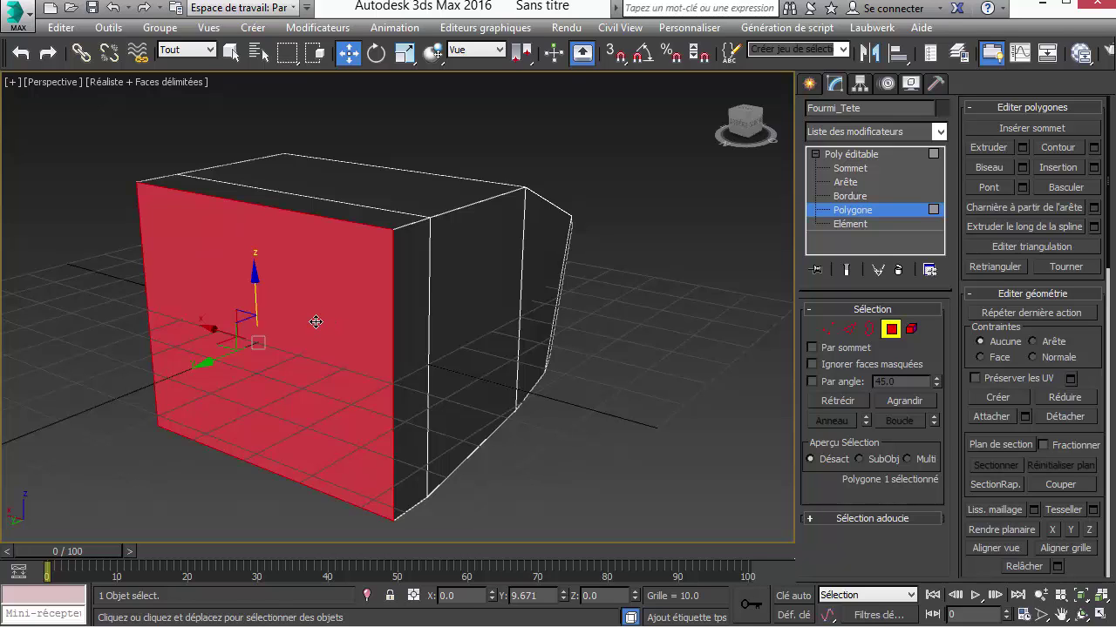
- Scale the extruded back polygon down along its local Y axis and slightly along local X, and leave polygon editing
{"action": "right_click", "coordinate": [315, 321]}
{"action": "left_click", "coordinate": [362, 366]}
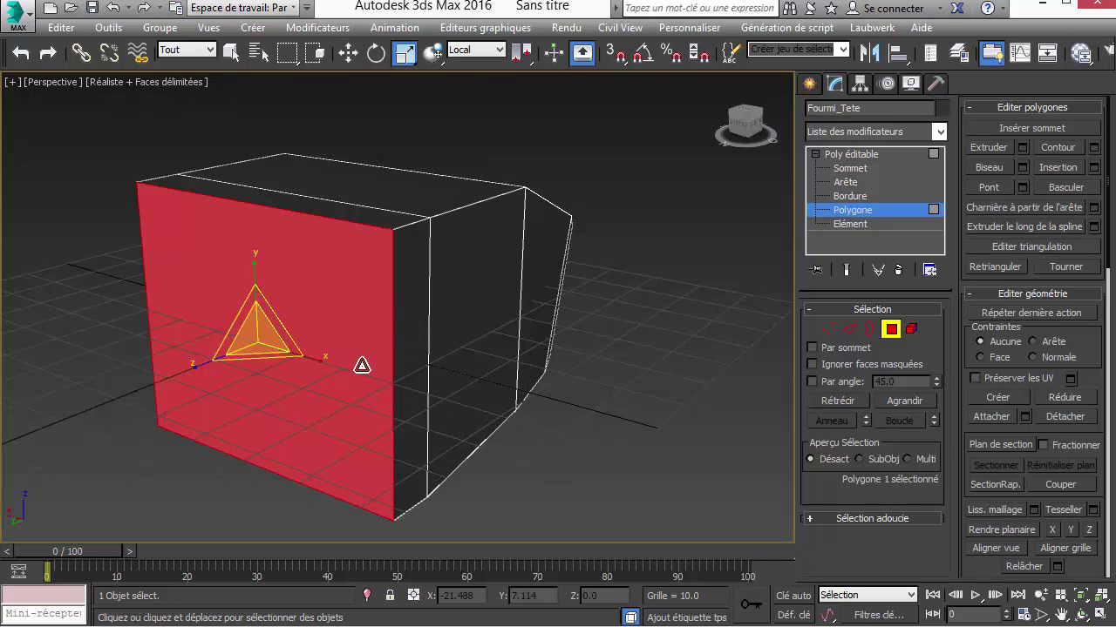
{"action": "left_click_drag", "start_coordinate": [256, 271], "coordinate": [254, 296]}
{"action": "left_click_drag", "start_coordinate": [319, 364], "coordinate": [317, 364]}
{"action": "middle_click_drag", "start_coordinate": [583, 360], "coordinate": [488, 317], "text": "alt"}
{"action": "left_click", "coordinate": [891, 330]}
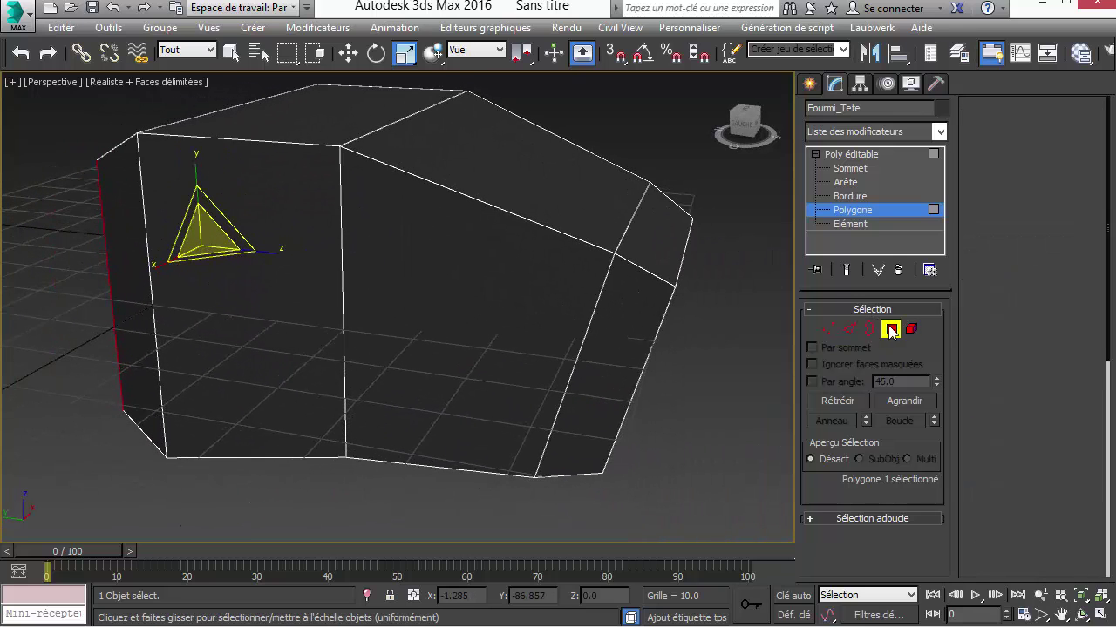
- Apply the Lissage rapide modifier to the whole Fourmi_Tete object
{"action": "scroll", "coordinate": [707, 352], "scroll_direction": "down", "scroll_amount": 5}
{"action": "middle_click_drag", "start_coordinate": [707, 353], "coordinate": [508, 283]}
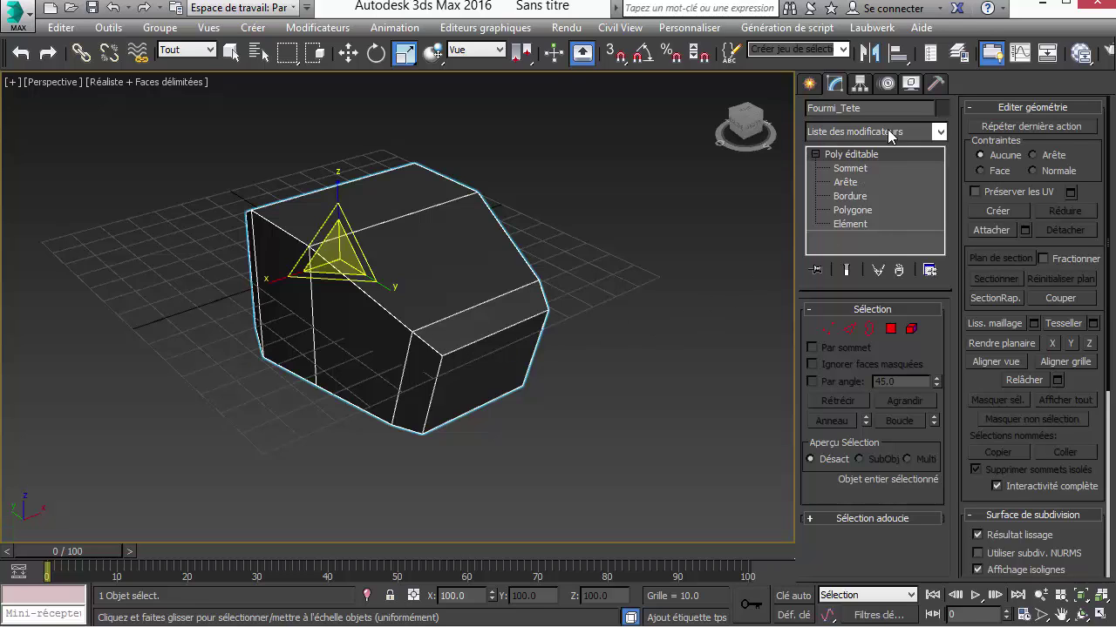
{"action": "left_click", "coordinate": [940, 132]}
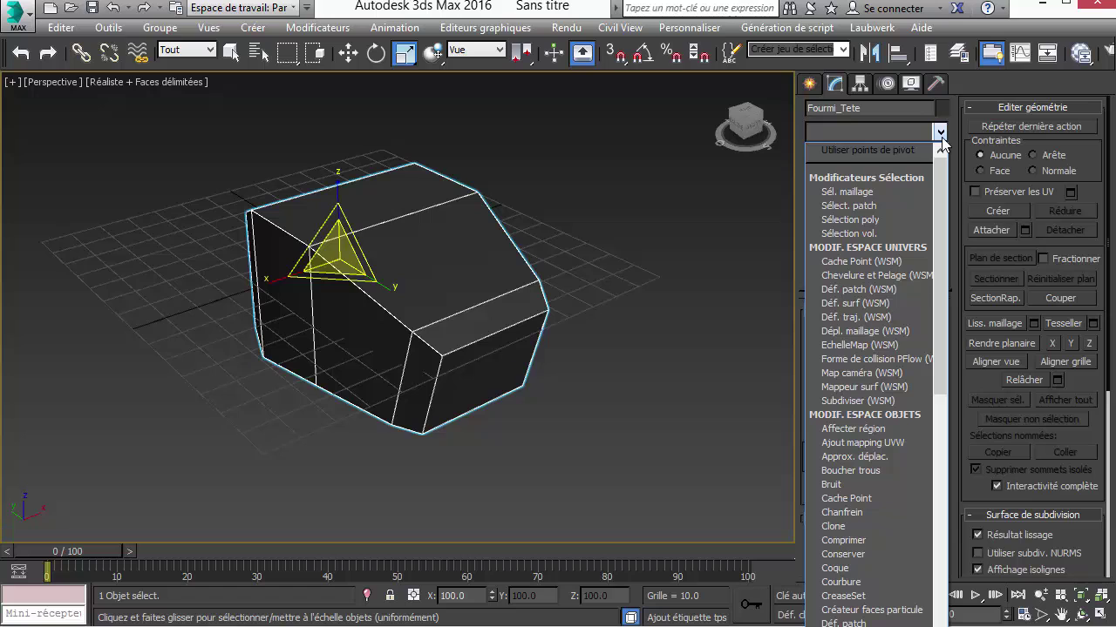
{"action": "scroll", "coordinate": [908, 209], "scroll_direction": "down", "scroll_amount": 11}
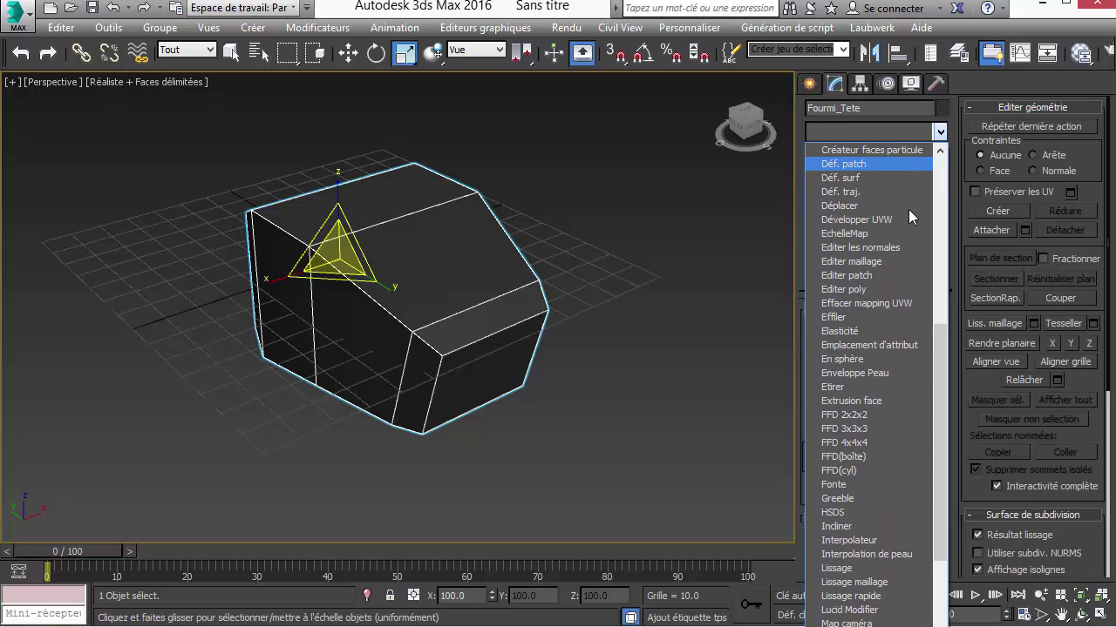
{"action": "scroll", "coordinate": [908, 209], "scroll_direction": "down", "scroll_amount": 5}
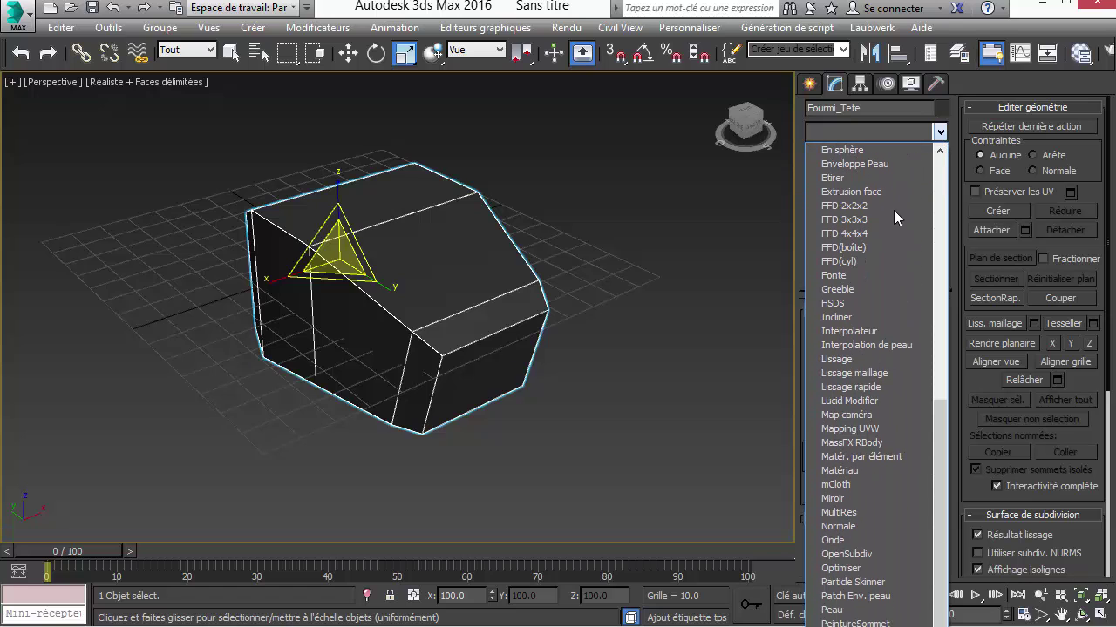
{"action": "key", "text": "l"}
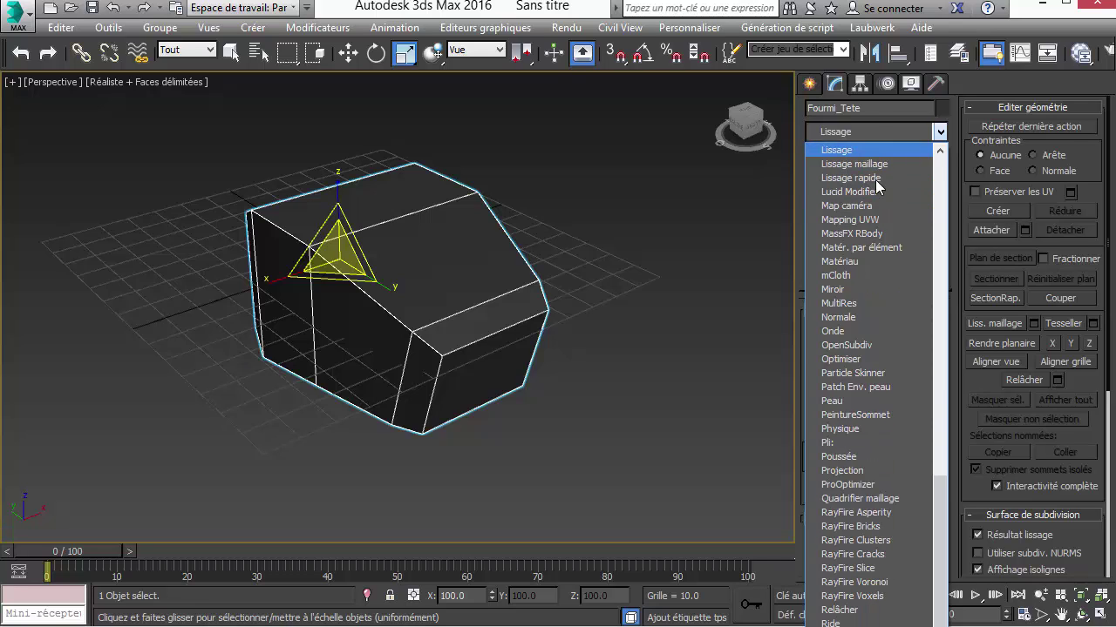
{"action": "left_click", "coordinate": [876, 177]}
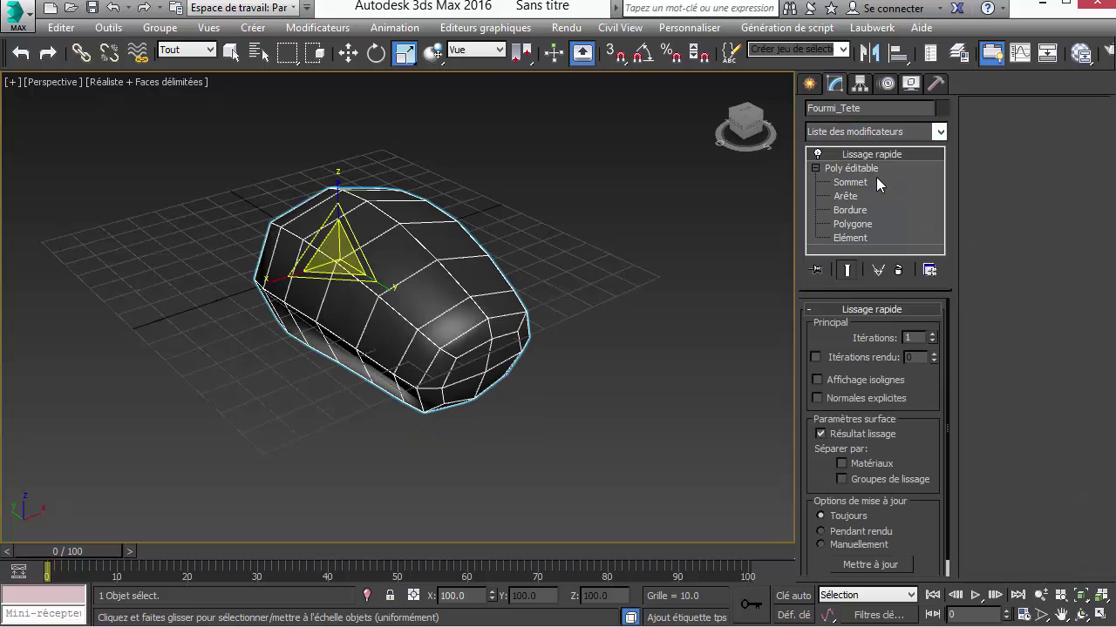
- Activate the plain selection tool with Fourmi_Tete selected and delete its Lissage rapide modifier
{"action": "left_click", "coordinate": [620, 366]}
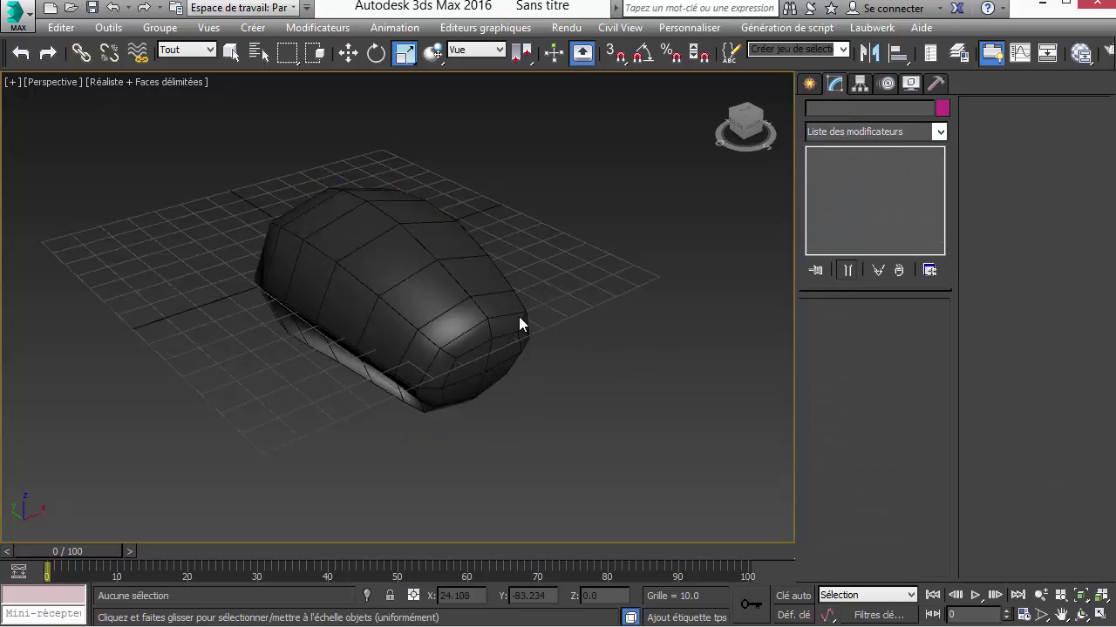
{"action": "left_click", "coordinate": [481, 300]}
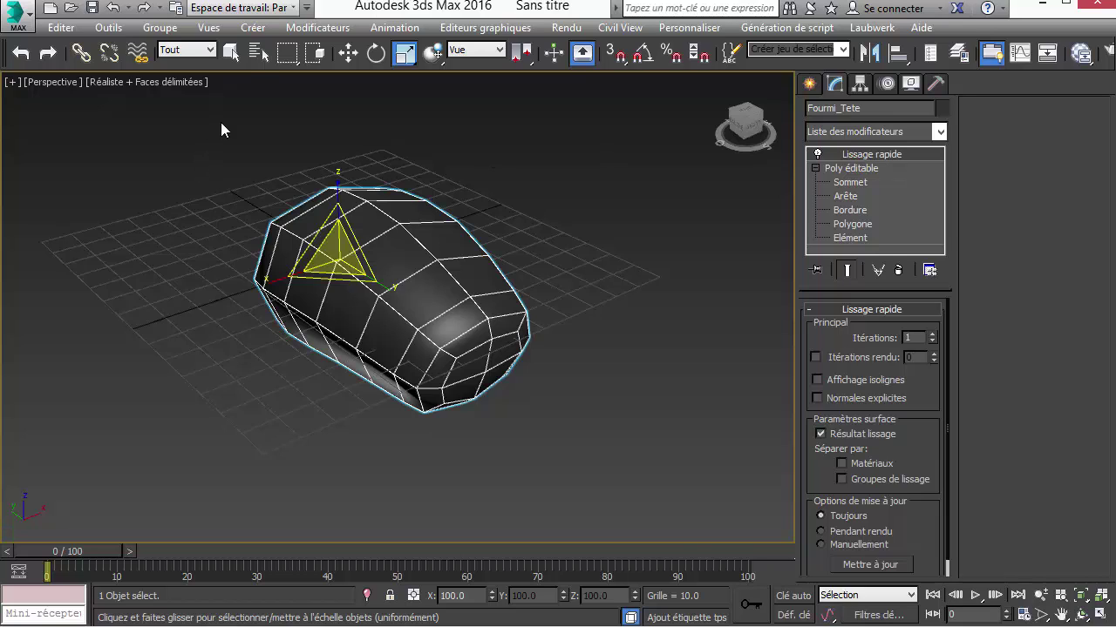
{"action": "left_click", "coordinate": [231, 53]}
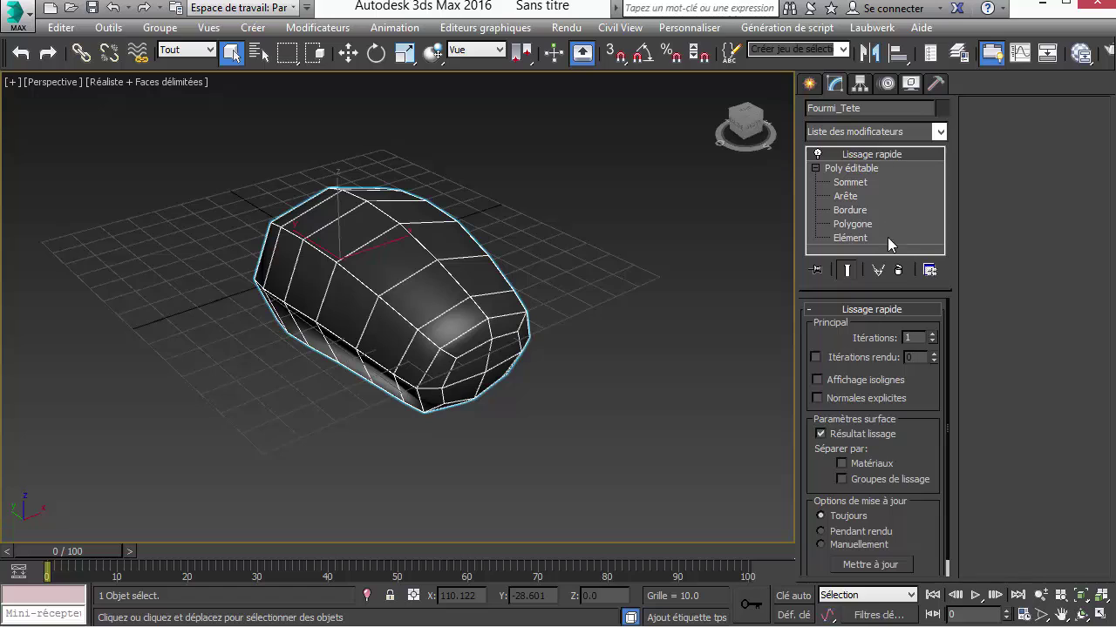
{"action": "left_click", "coordinate": [900, 269]}
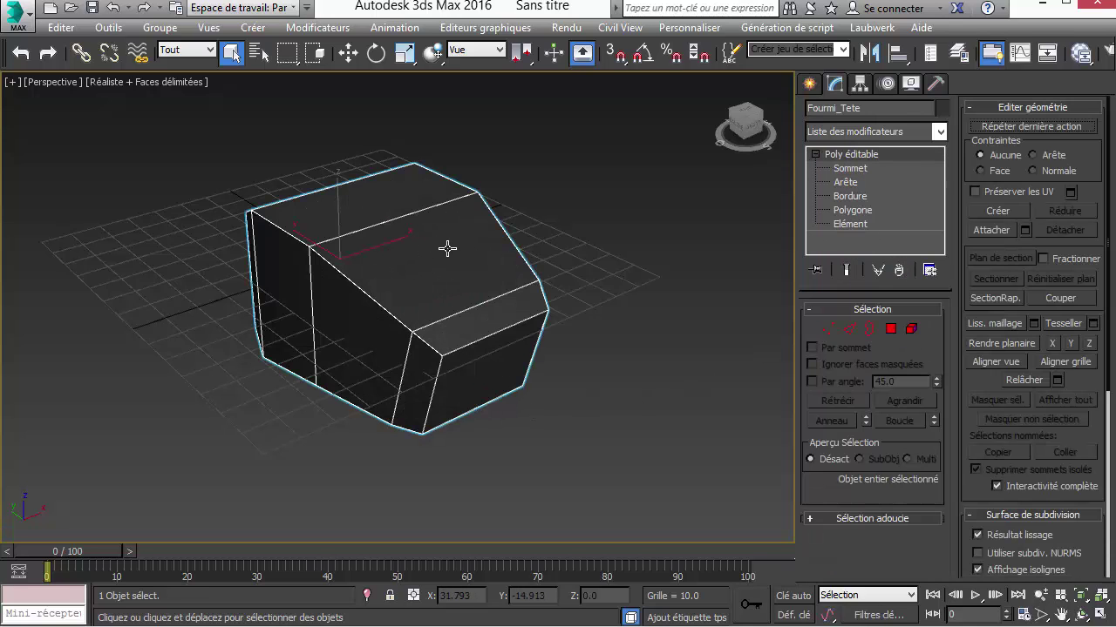
- Find the Lissage rapide modifier by searching all actions for "lissage ra" and apply it to Fourmi_Tete
{"action": "key", "text": "x"}
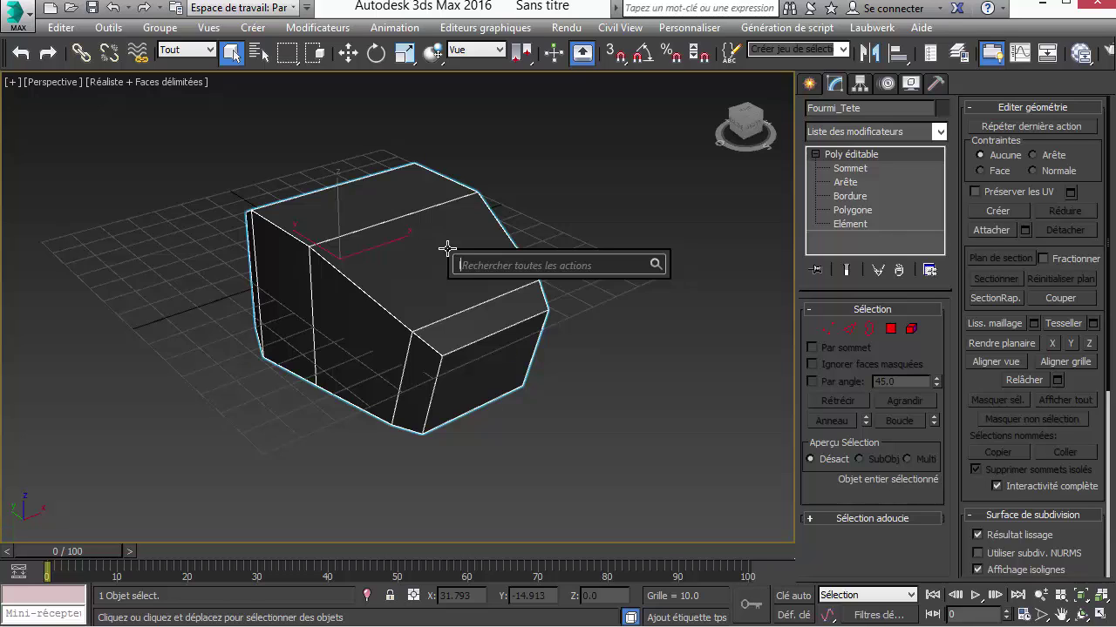
{"action": "type", "text": "liss"}
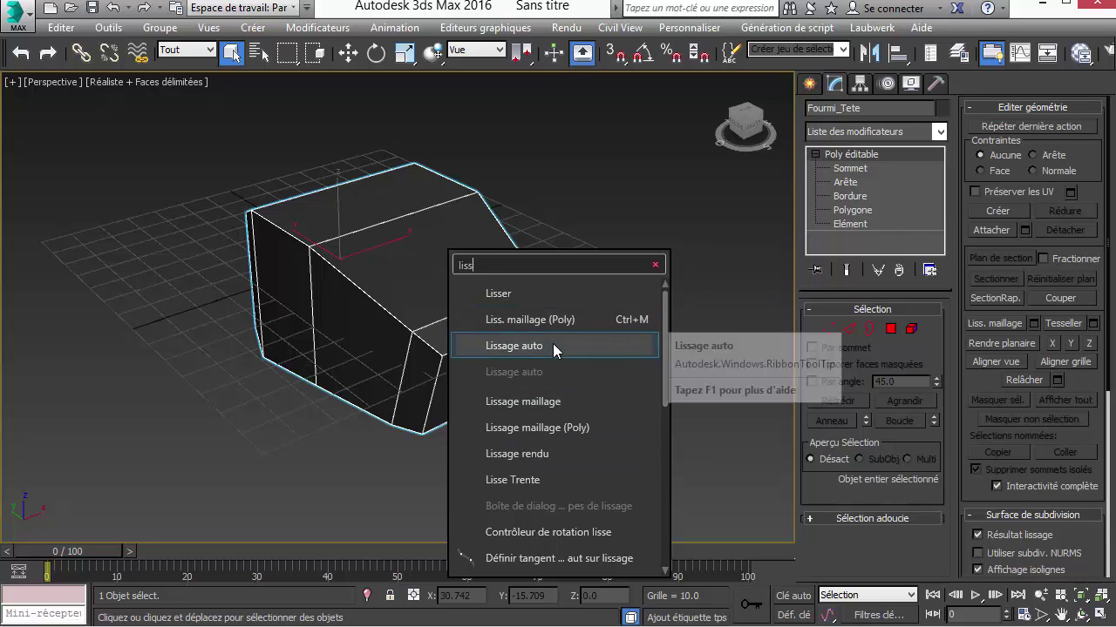
{"action": "type", "text": "age"}
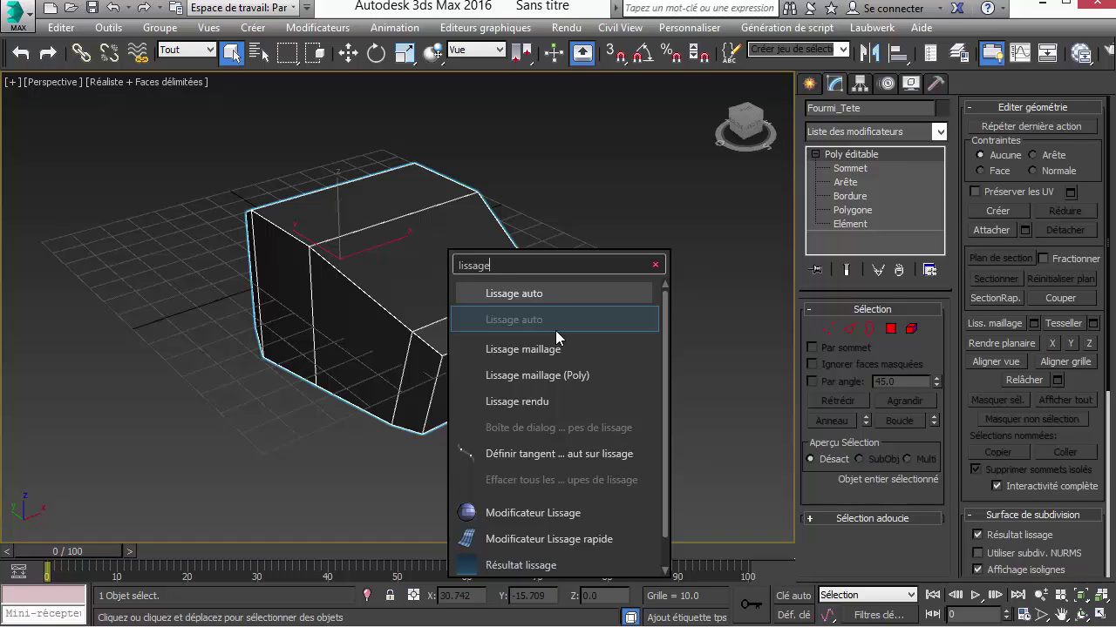
{"action": "type", "text": " r"}
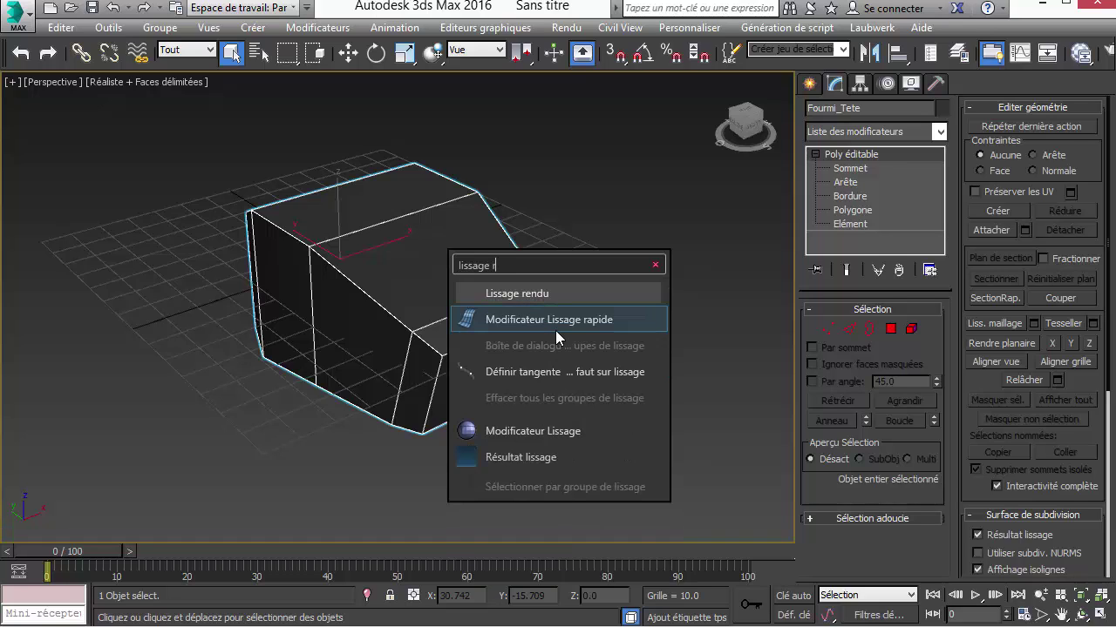
{"action": "type", "text": "a"}
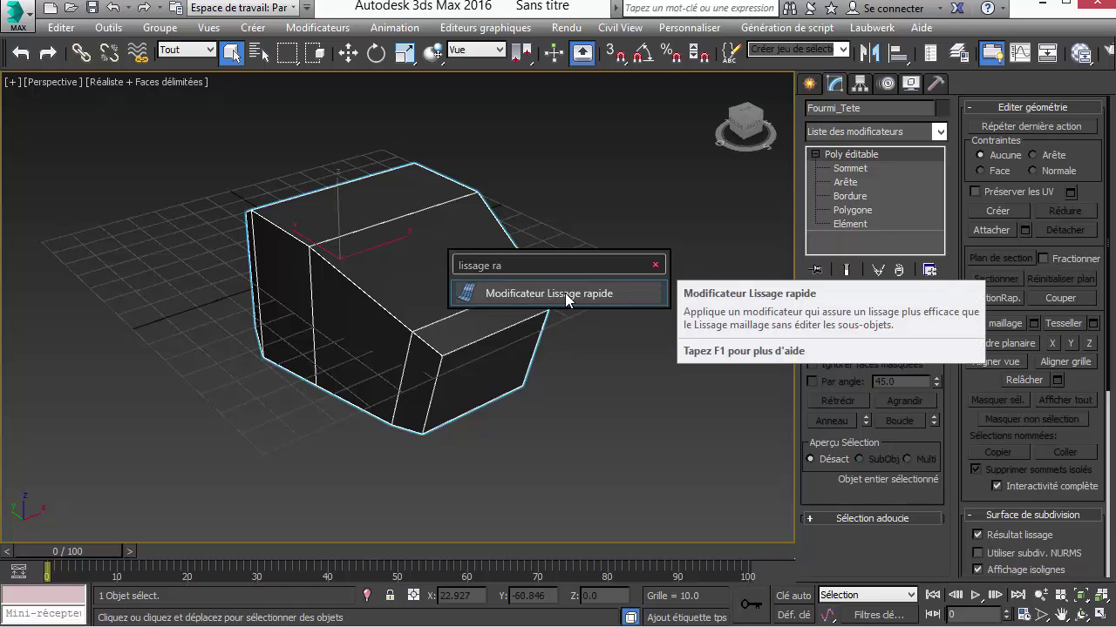
{"action": "left_click", "coordinate": [565, 293]}
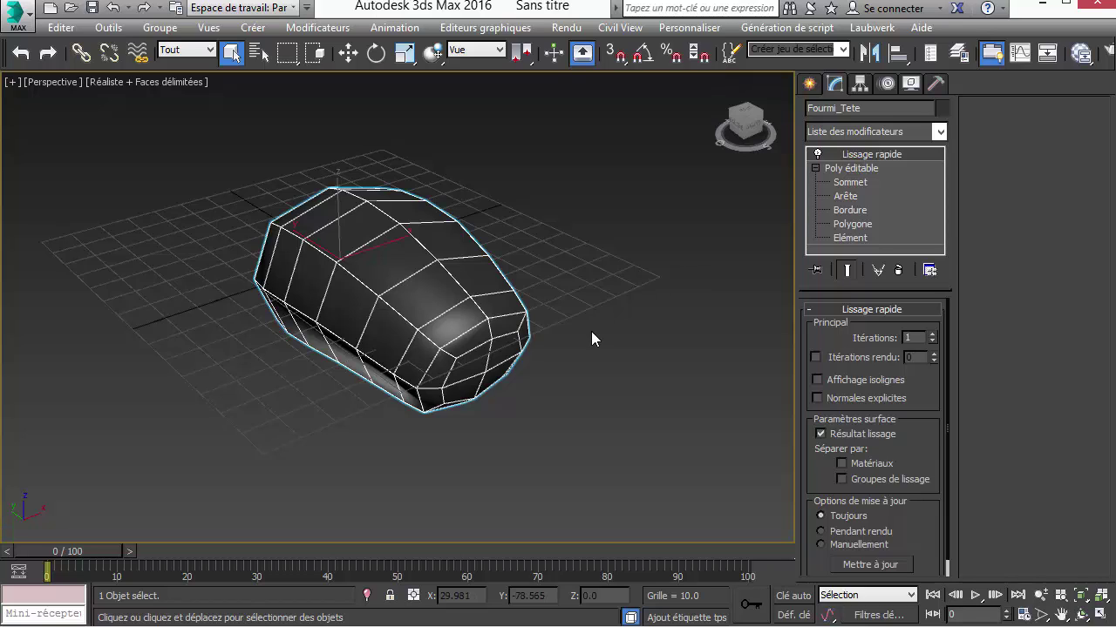
{"action": "middle_click_drag", "start_coordinate": [566, 305], "coordinate": [624, 291], "text": "alt"}
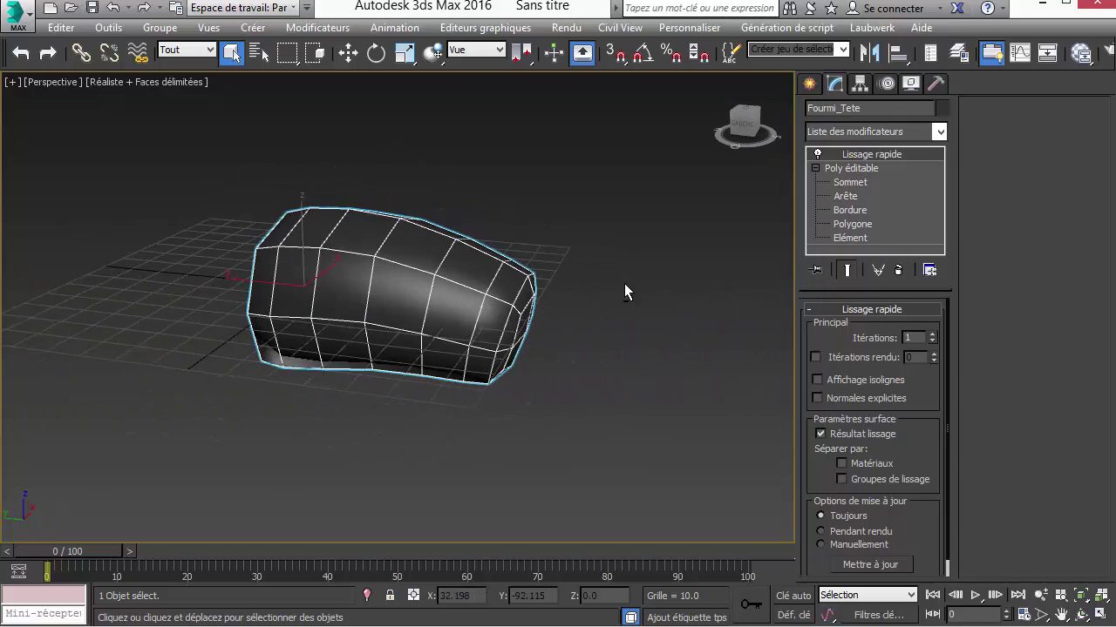
- Compare the base editable polygon with its smoothed version, try 2 Lissage rapide iterations, and return to 1
{"action": "left_click", "coordinate": [864, 168]}
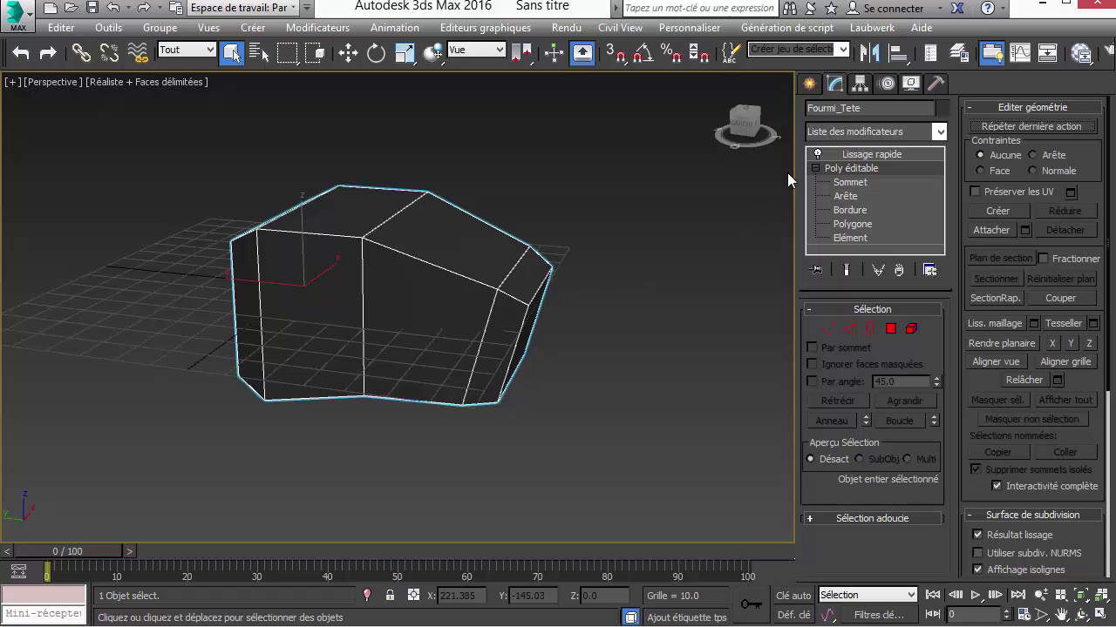
{"action": "left_click", "coordinate": [872, 156]}
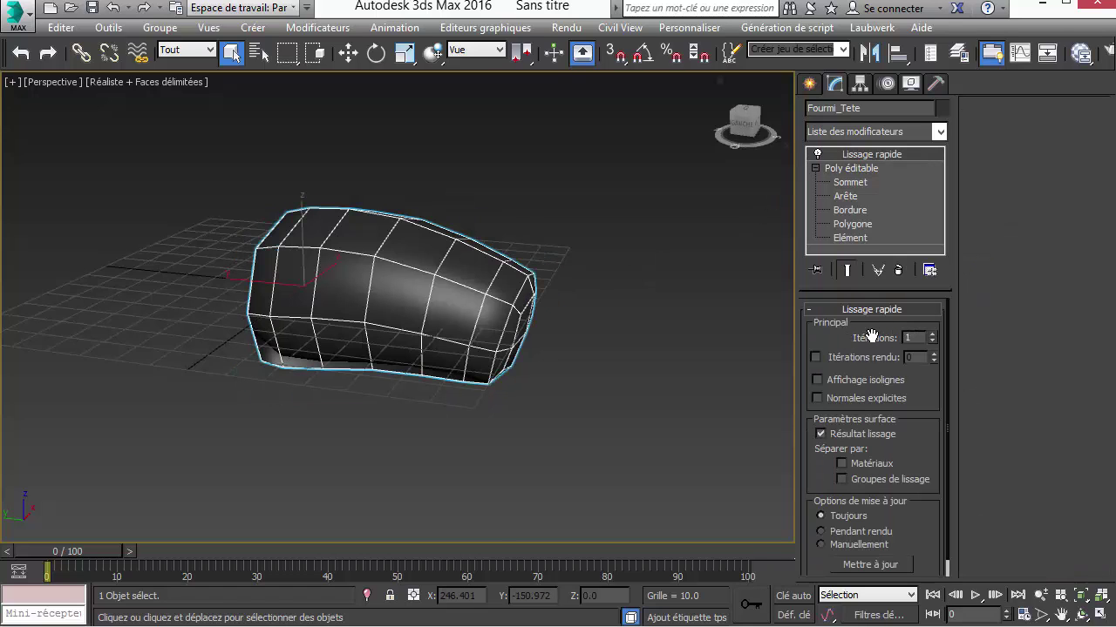
{"action": "left_click", "coordinate": [932, 335]}
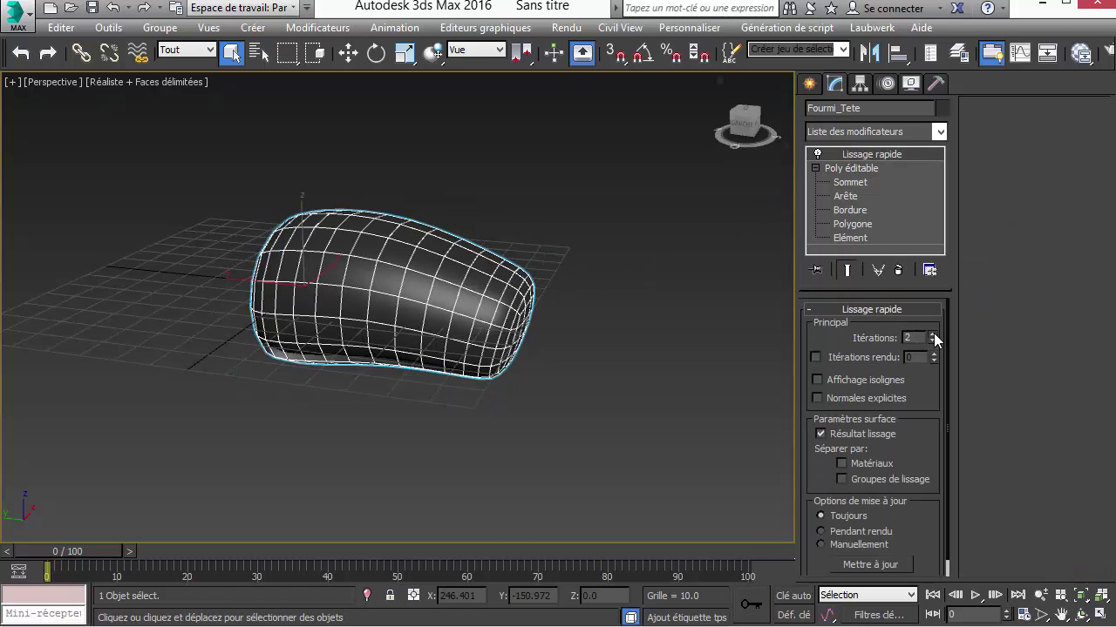
{"action": "left_click", "coordinate": [932, 342]}
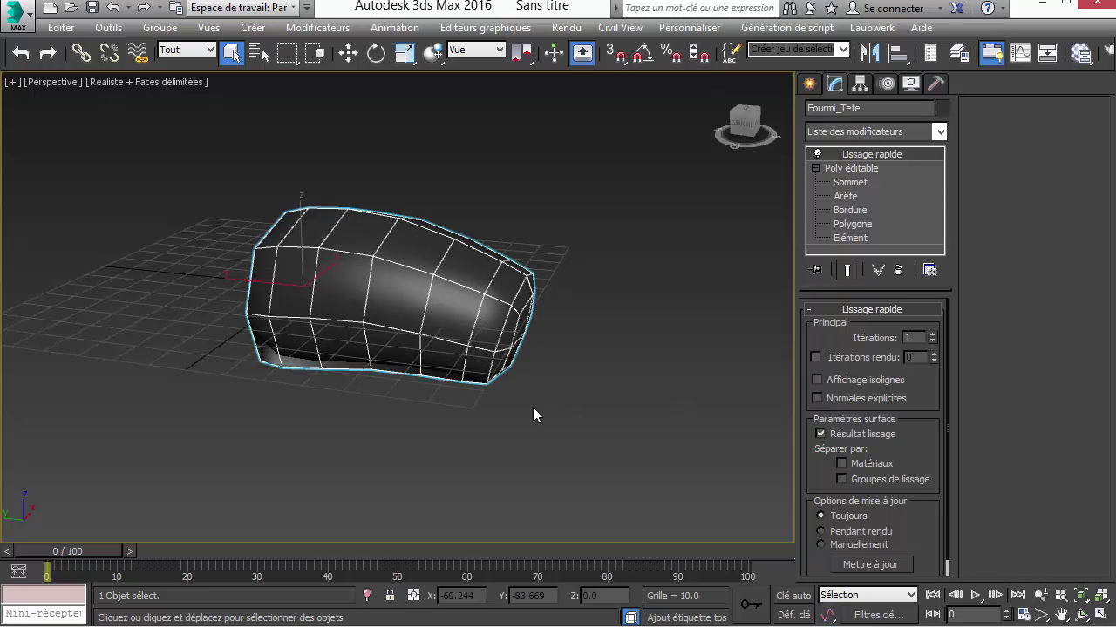
{"action": "middle_click_drag", "start_coordinate": [533, 407], "coordinate": [466, 426], "text": "alt"}
{"action": "scroll", "coordinate": [419, 300], "scroll_direction": "up", "scroll_amount": 3}
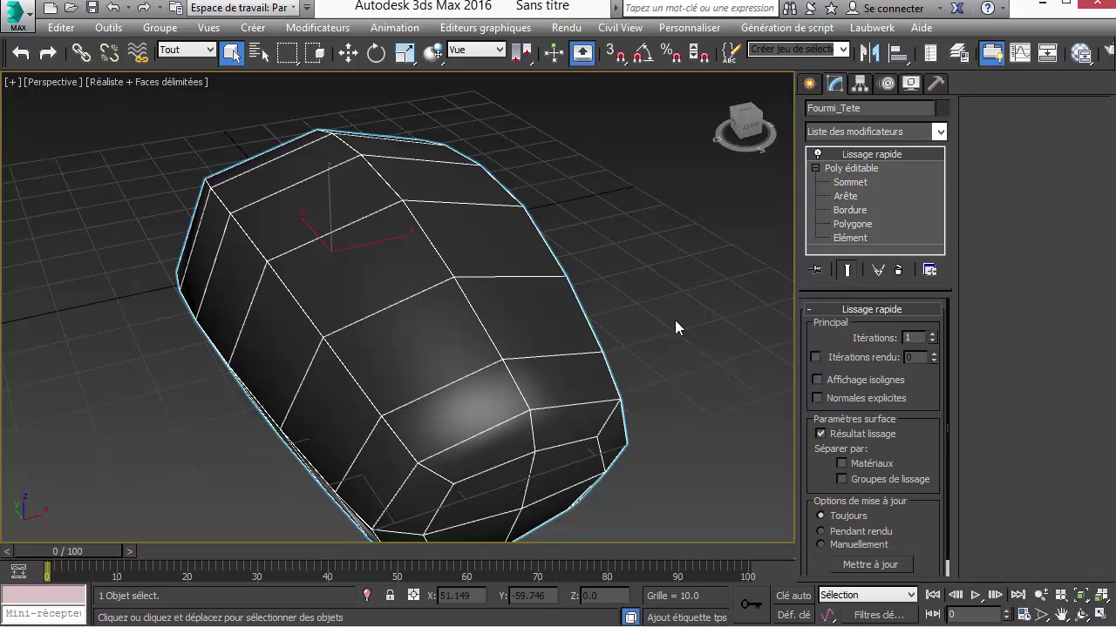
{"action": "middle_click_drag", "start_coordinate": [675, 327], "coordinate": [662, 314], "text": "alt"}
- Try the FFD 3x3x3 modifier on Fourmi_Tete by searching all actions for "ffd", and delete it from the stack
{"action": "left_click", "coordinate": [941, 132]}
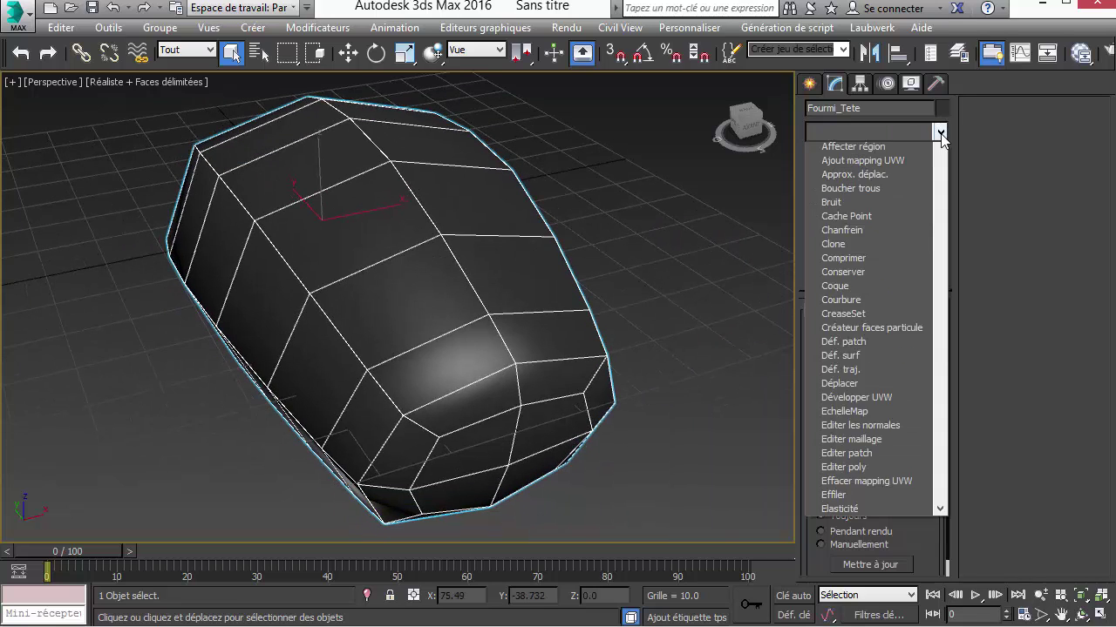
{"action": "scroll", "coordinate": [950, 192], "scroll_direction": "up", "scroll_amount": 5}
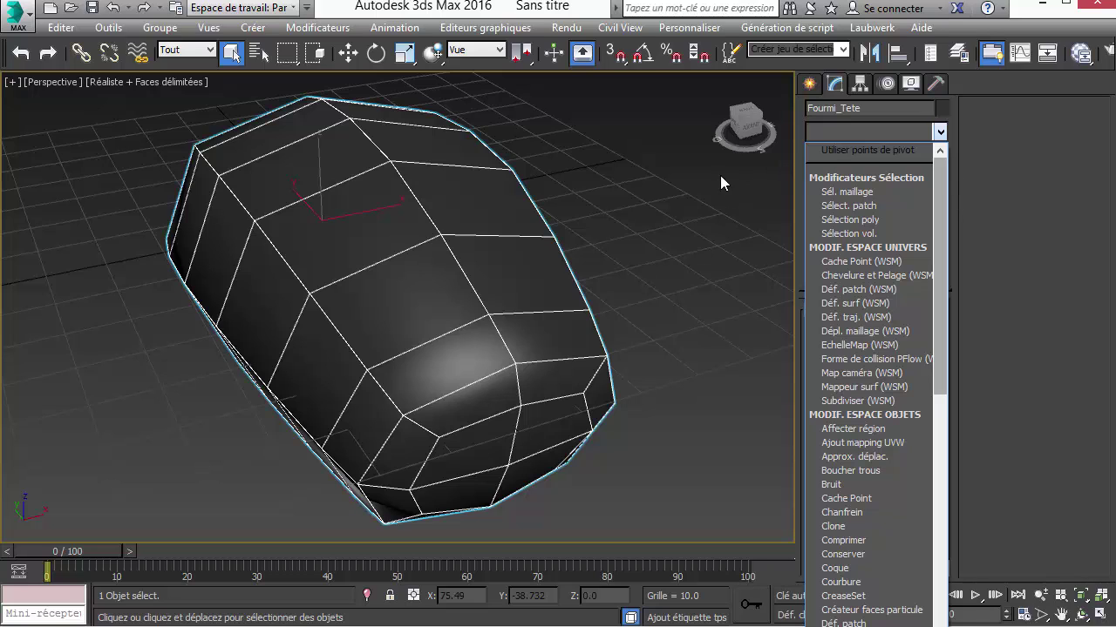
{"action": "type", "text": "lissage r"}
{"action": "key", "text": "Return"}
{"action": "type", "text": "x"}
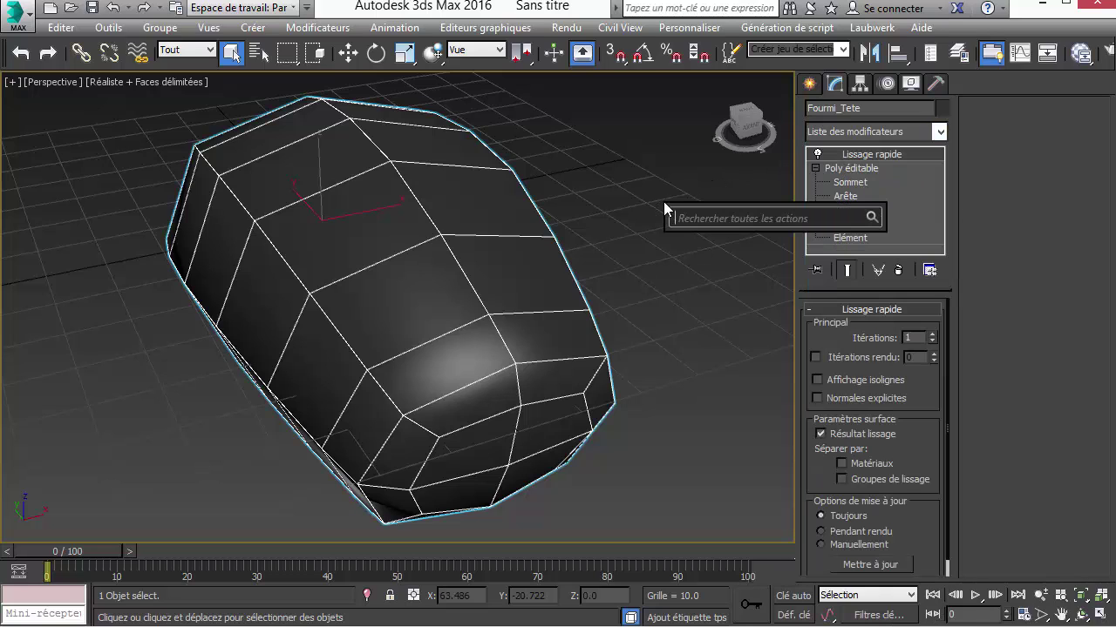
{"action": "type", "text": "ffd"}
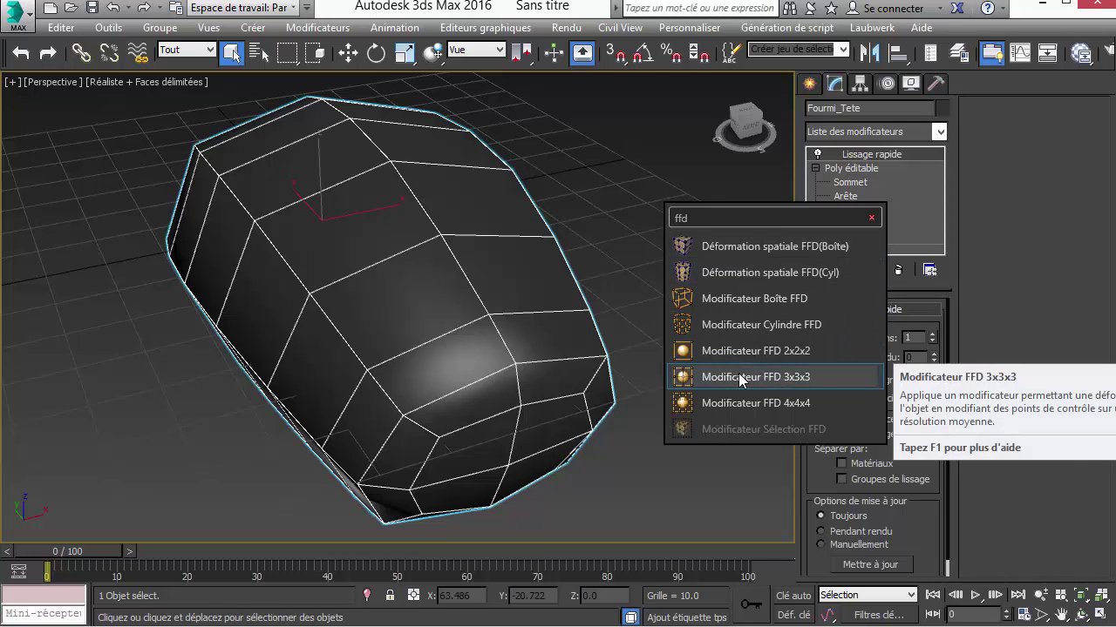
{"action": "left_click", "coordinate": [738, 377]}
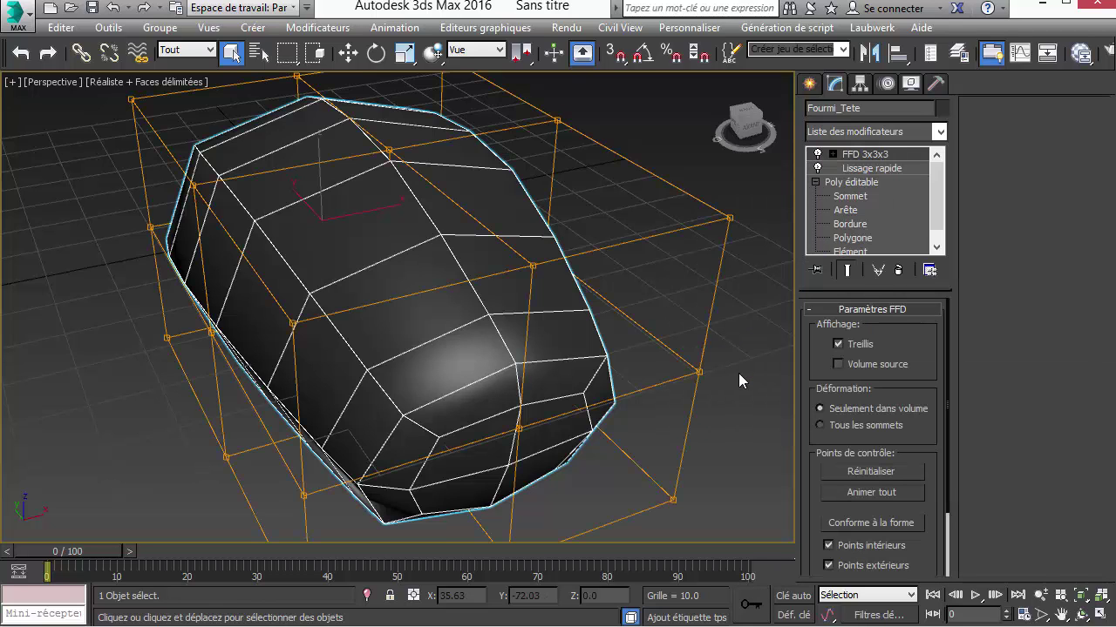
{"action": "left_click", "coordinate": [902, 273]}
- Try adding FFD 3x3x3 from the list of modifiers, view its lattice around the whole head, and remove it
{"action": "left_click", "coordinate": [940, 131]}
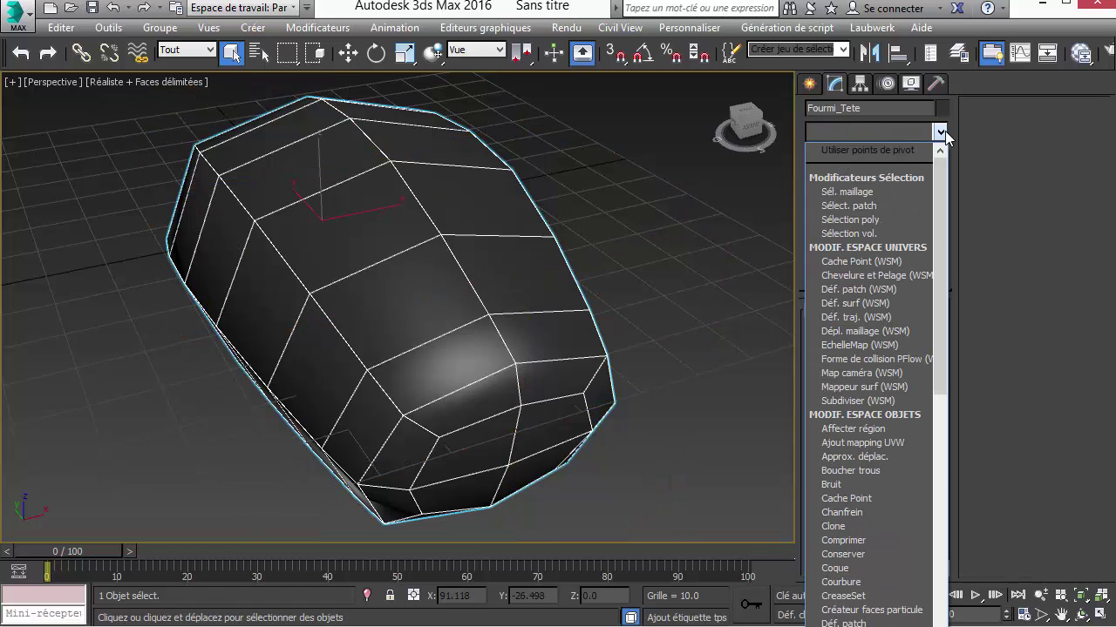
{"action": "key", "text": "f"}
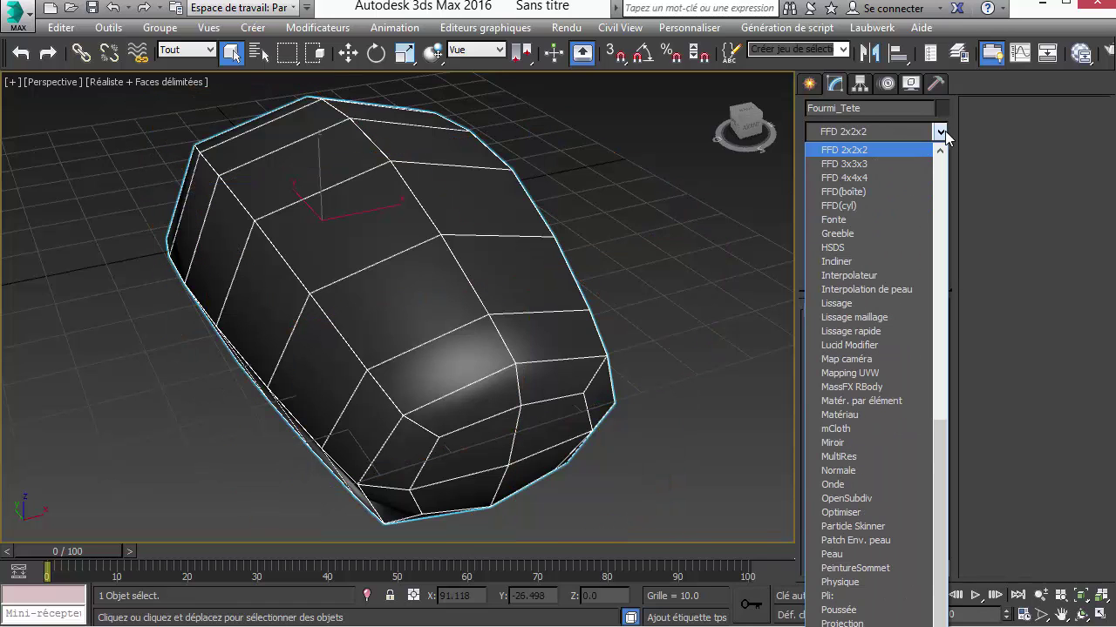
{"action": "left_click", "coordinate": [867, 164]}
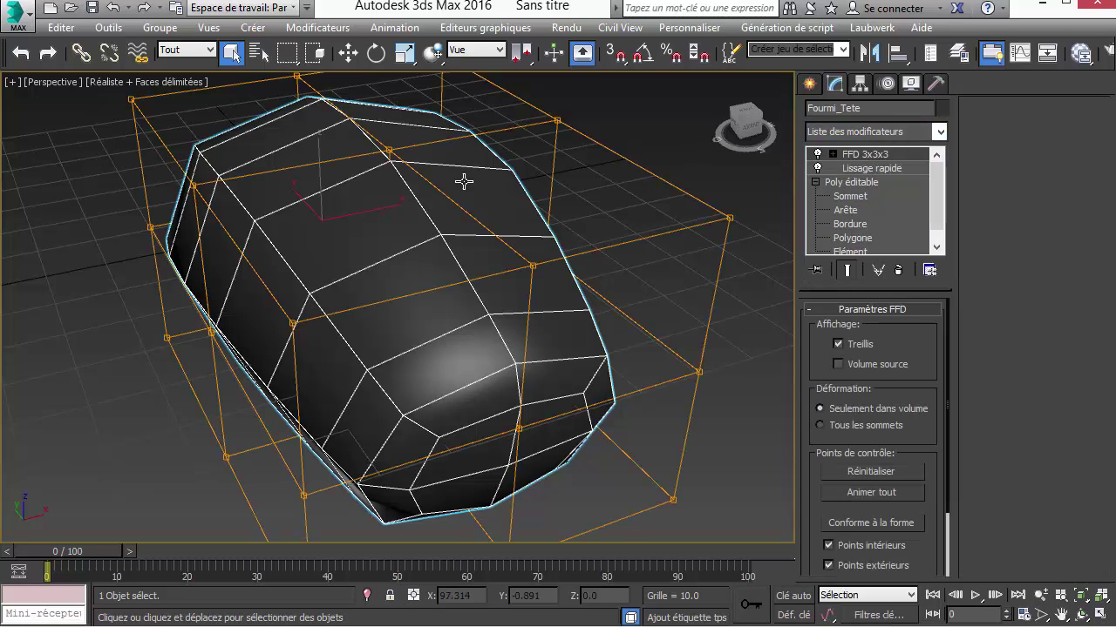
{"action": "scroll", "coordinate": [404, 220], "scroll_direction": "down", "scroll_amount": 3}
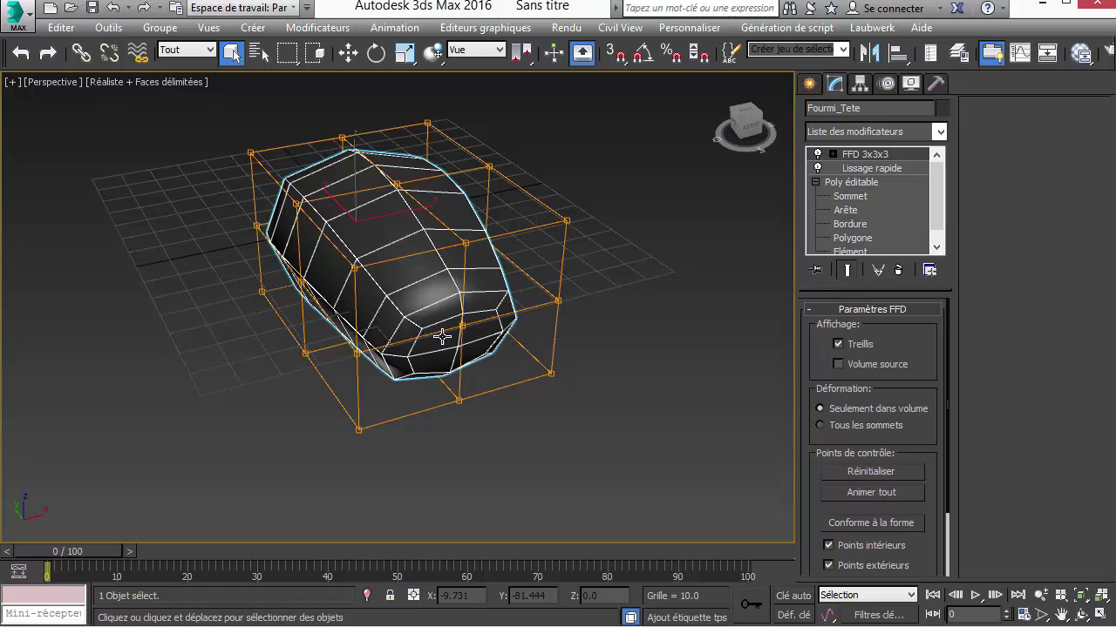
{"action": "left_click", "coordinate": [898, 270]}
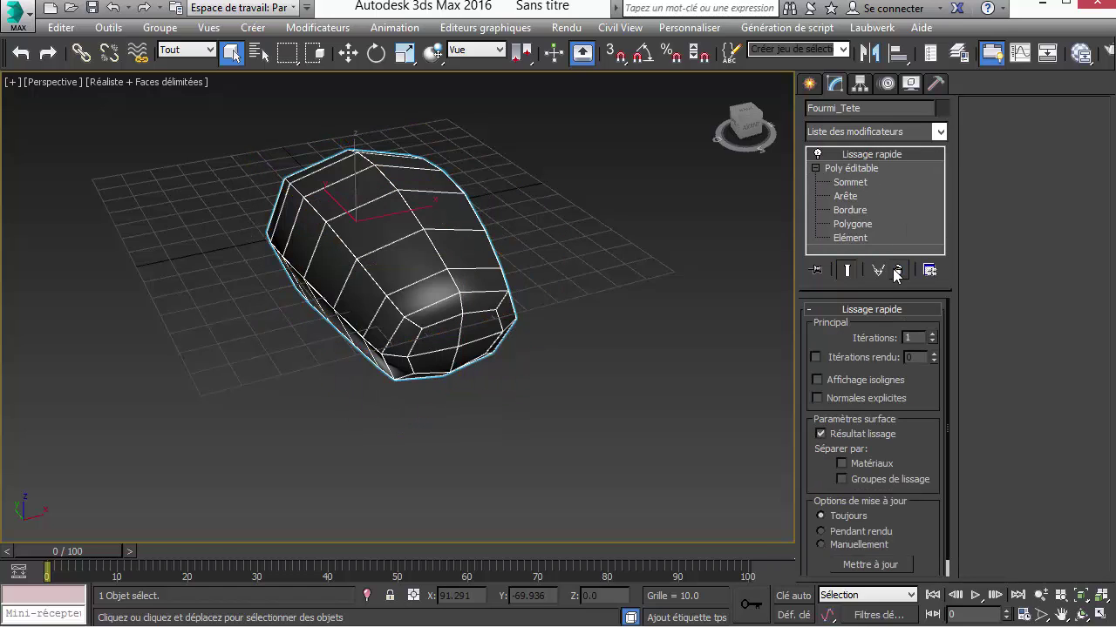
- Select the eight vertices at the narrow front end of the head's editable polygon
{"action": "left_click", "coordinate": [850, 182]}
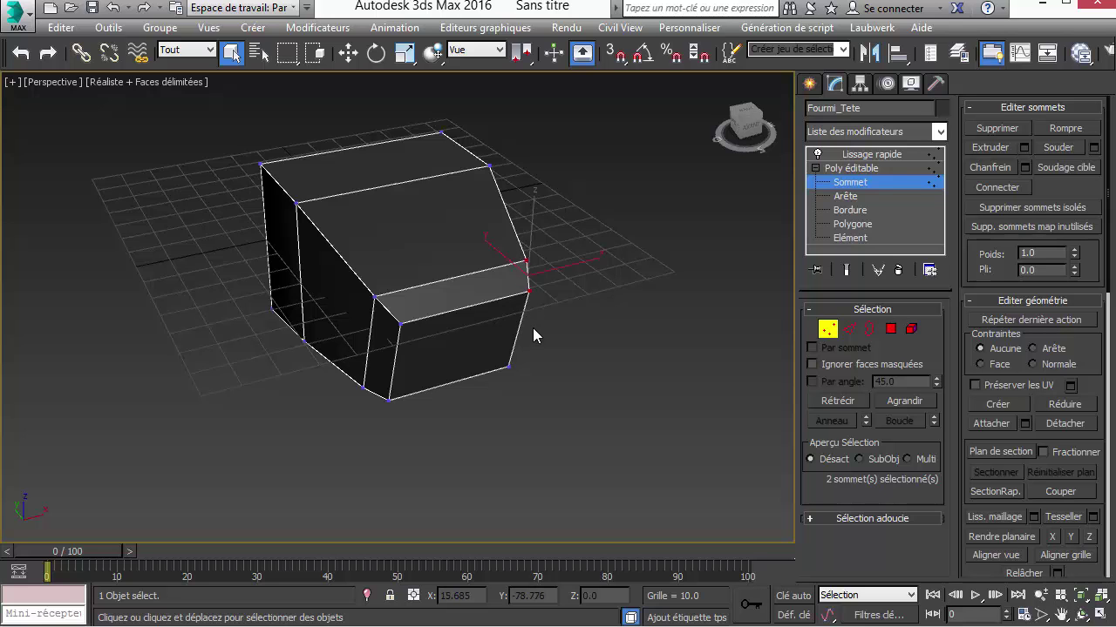
{"action": "left_click_drag", "start_coordinate": [760, 118], "coordinate": [592, 138]}
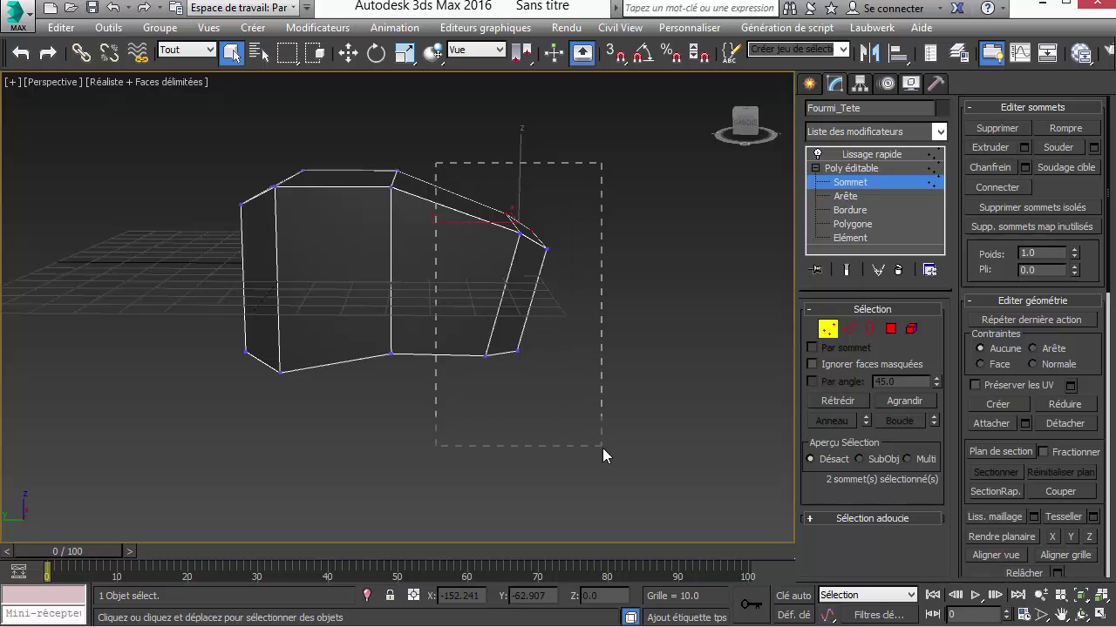
{"action": "left_click_drag", "start_coordinate": [602, 448], "coordinate": [603, 449]}
{"action": "mouse_move", "coordinate": [745, 120]}
{"action": "left_mouse_down"}
{"action": "mouse_move", "coordinate": [728, 152]}
{"action": "mouse_move", "coordinate": [697, 150]}
{"action": "mouse_move", "coordinate": [742, 122]}
{"action": "left_mouse_up"}
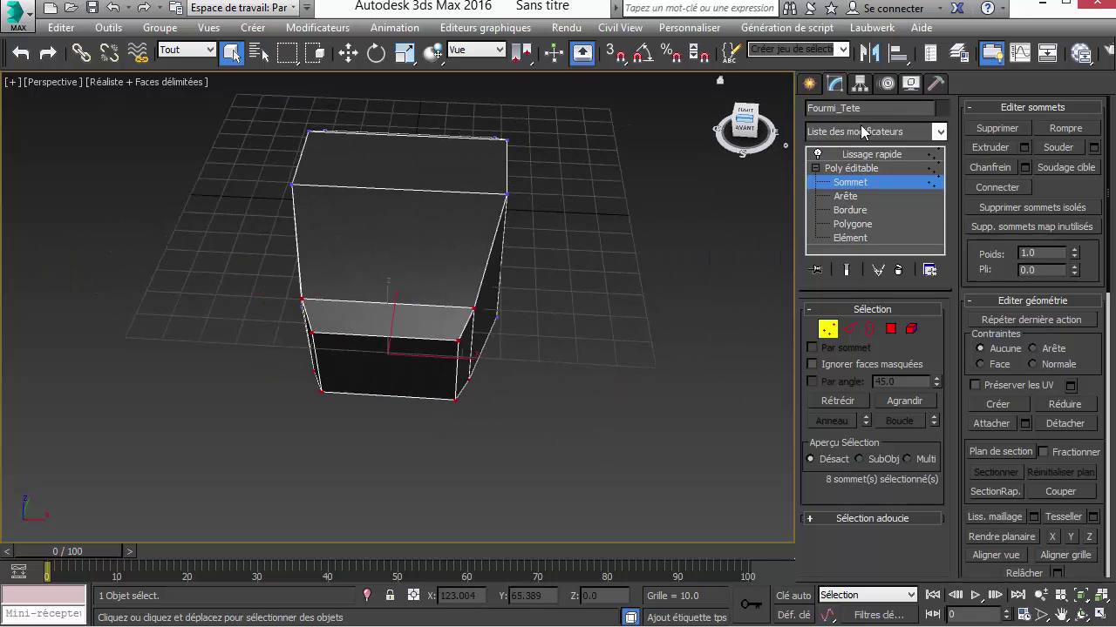
- Add an FFD 3x3x3 modifier above Lissage rapide and enter its control points level
{"action": "left_click", "coordinate": [882, 158]}
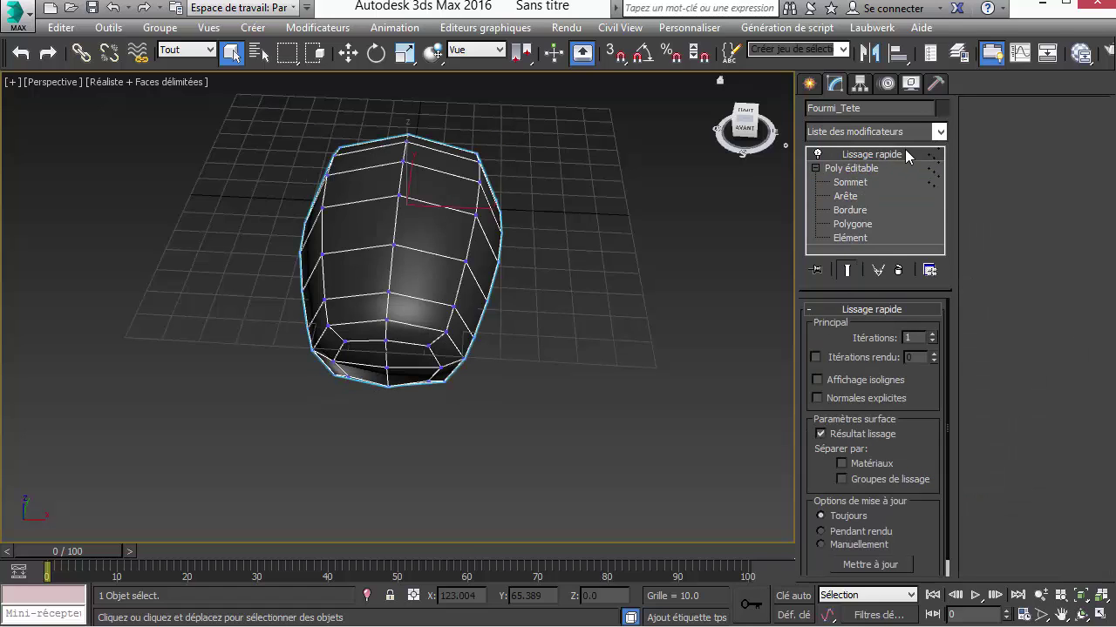
{"action": "left_click", "coordinate": [940, 133]}
{"action": "scroll", "coordinate": [959, 279], "scroll_direction": "down", "scroll_amount": 6}
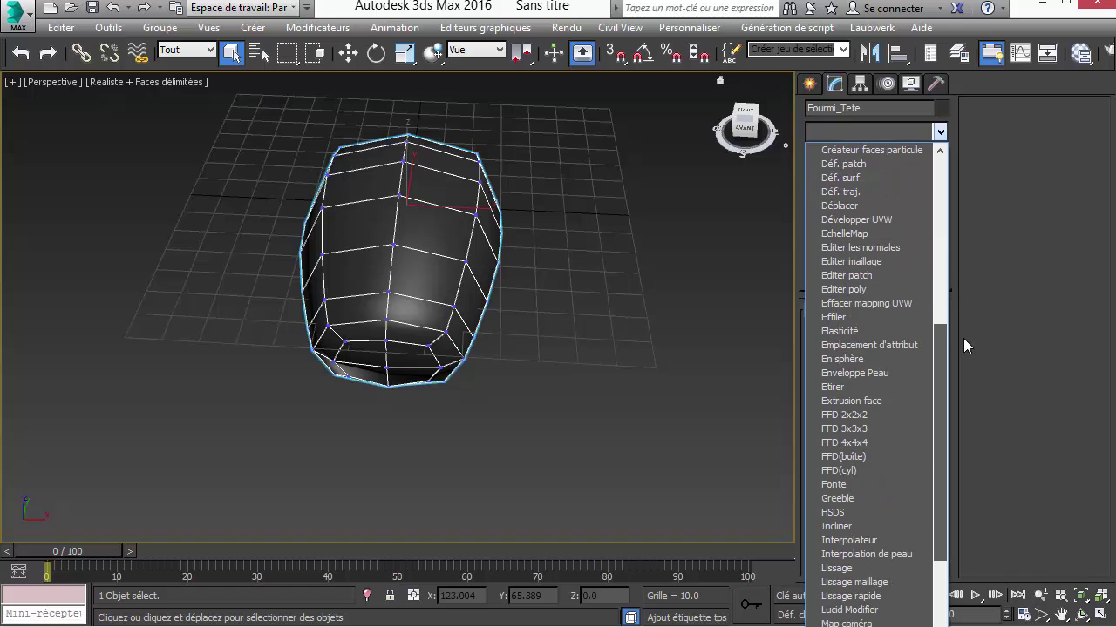
{"action": "left_click", "coordinate": [860, 431]}
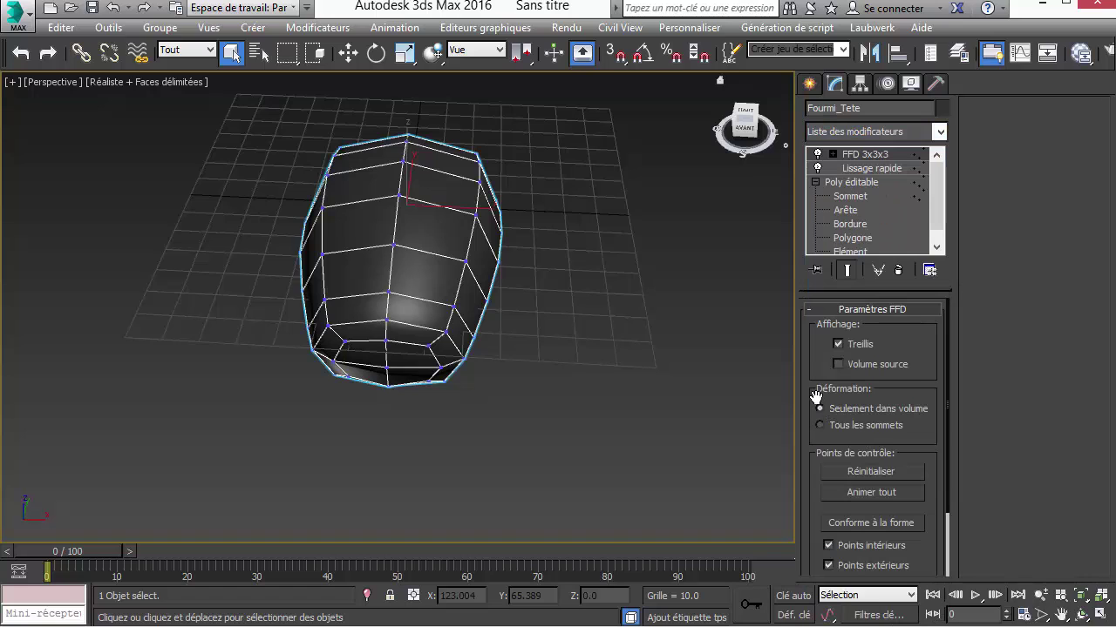
{"action": "left_click", "coordinate": [832, 154]}
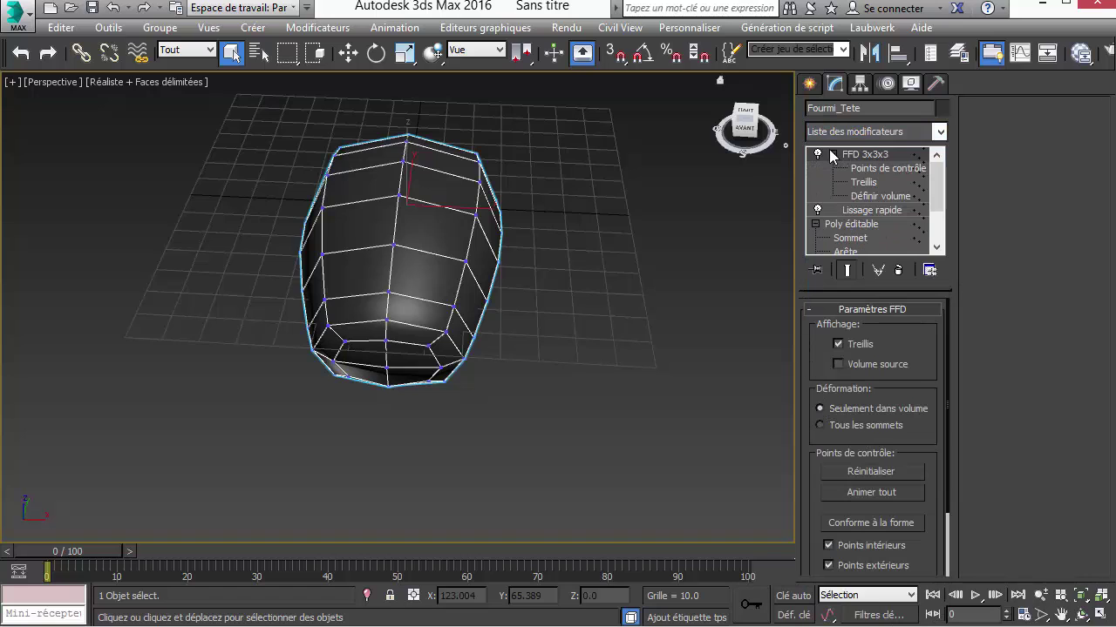
{"action": "left_click", "coordinate": [881, 169]}
{"action": "middle_click_drag", "start_coordinate": [649, 177], "coordinate": [714, 201], "text": "alt"}
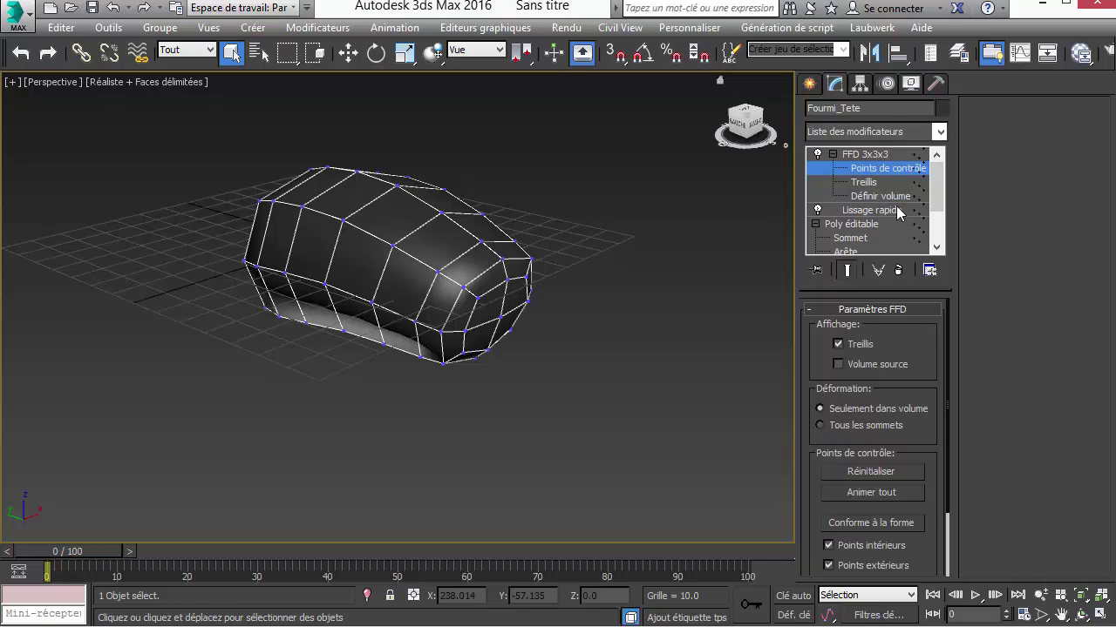
- Leave vertex editing on the base editable polygon and return to the control points level of FFD 3x3x3
{"action": "left_click", "coordinate": [858, 240]}
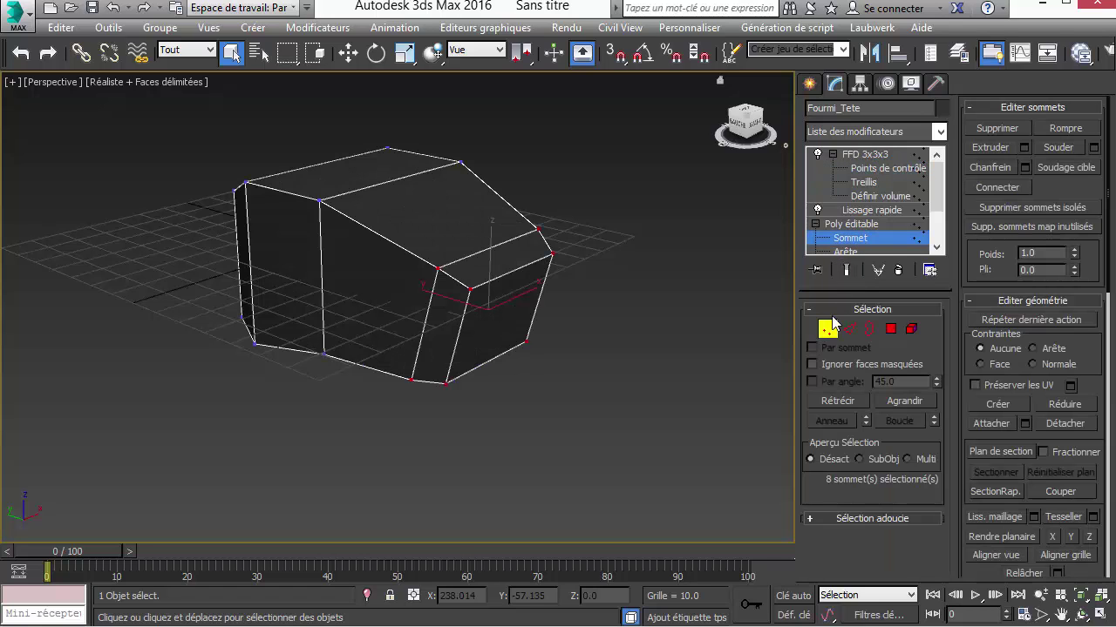
{"action": "left_click", "coordinate": [827, 330]}
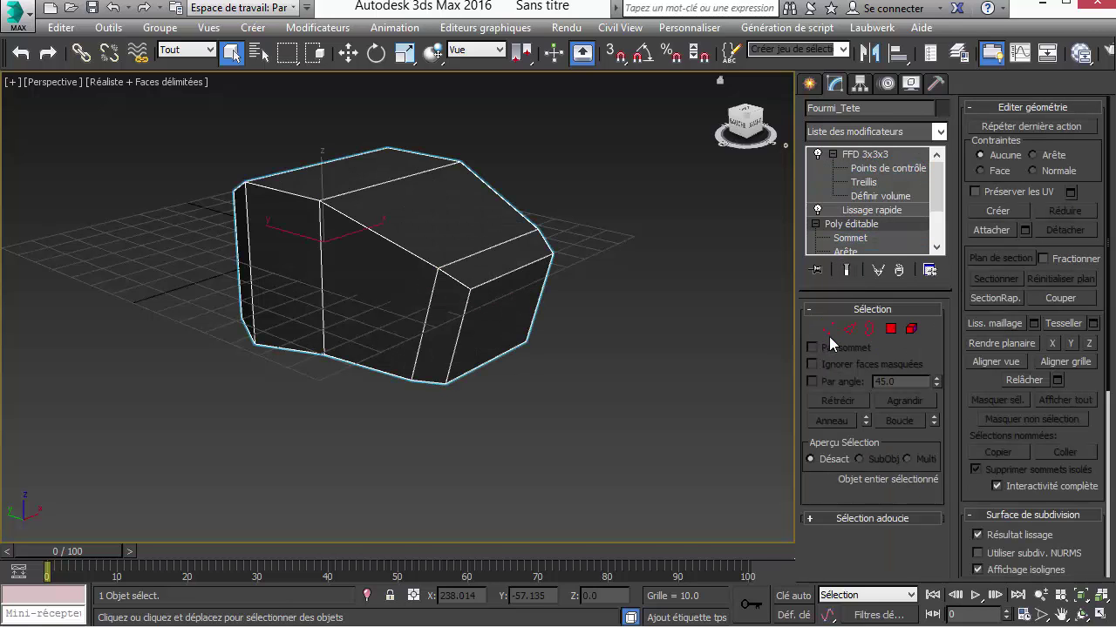
{"action": "left_click", "coordinate": [871, 155]}
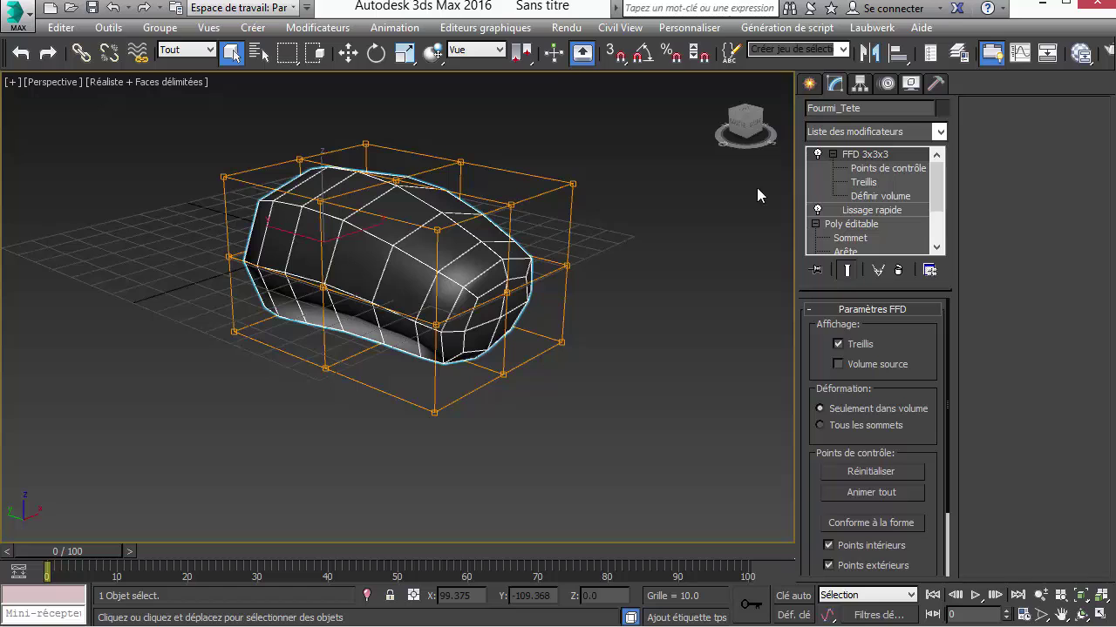
{"action": "left_click", "coordinate": [874, 168]}
- Move the centre and lower-centre control points at the head's narrow front end outward, the lower one by about 18 units along Y
{"action": "left_click", "coordinate": [739, 125]}
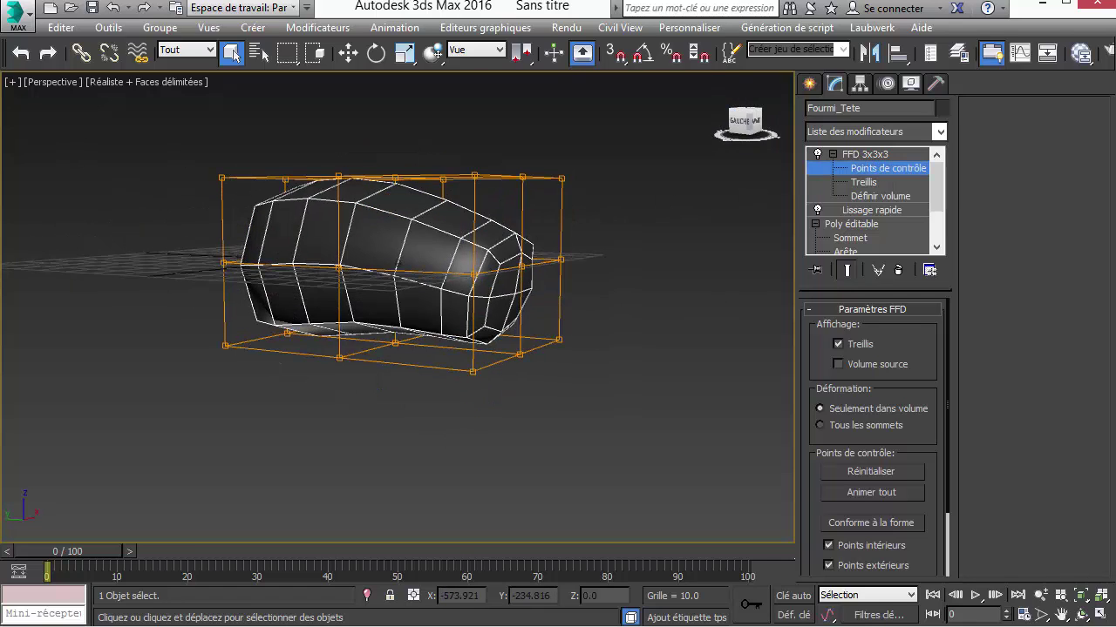
{"action": "left_click", "coordinate": [520, 265]}
{"action": "right_click", "coordinate": [490, 265]}
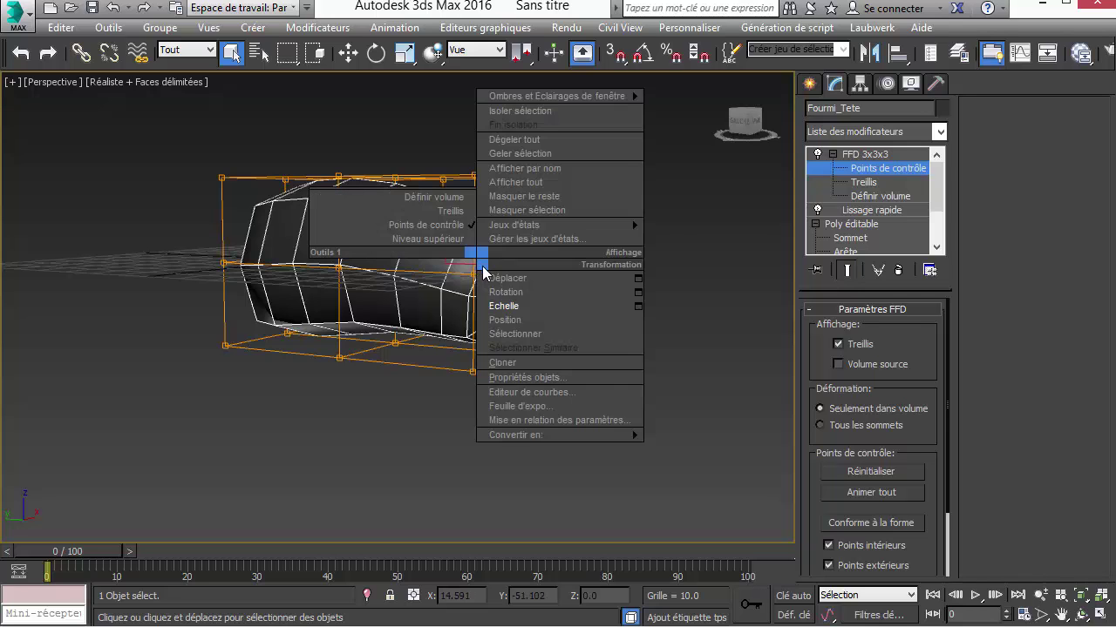
{"action": "left_click", "coordinate": [502, 275]}
{"action": "left_click_drag", "start_coordinate": [480, 265], "coordinate": [567, 294]}
{"action": "left_click", "coordinate": [520, 353]}
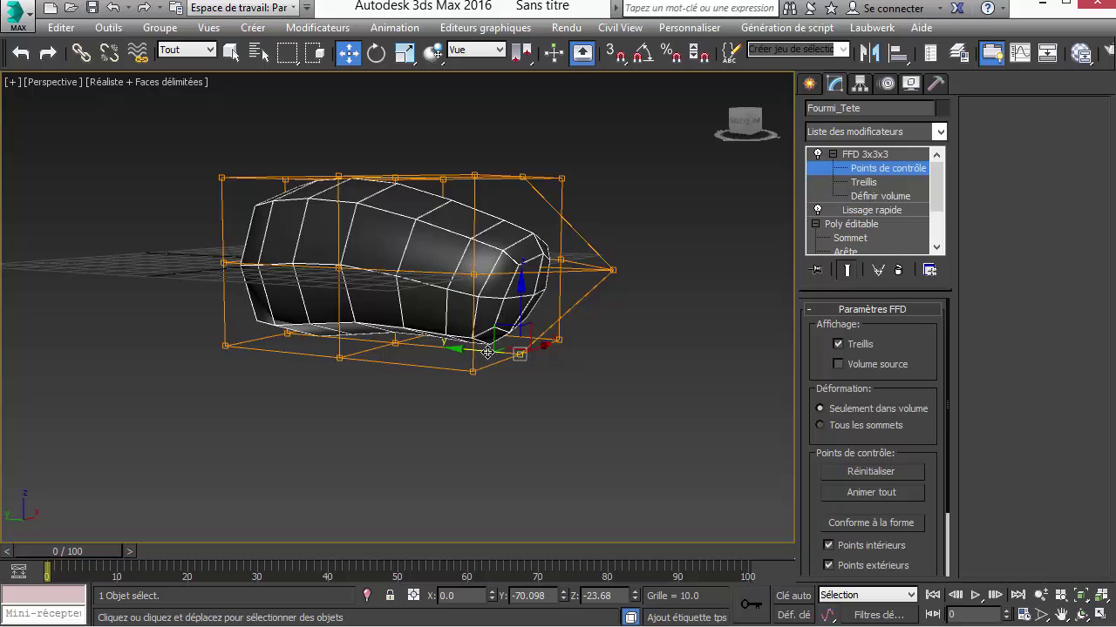
{"action": "left_click_drag", "start_coordinate": [487, 352], "coordinate": [543, 375]}
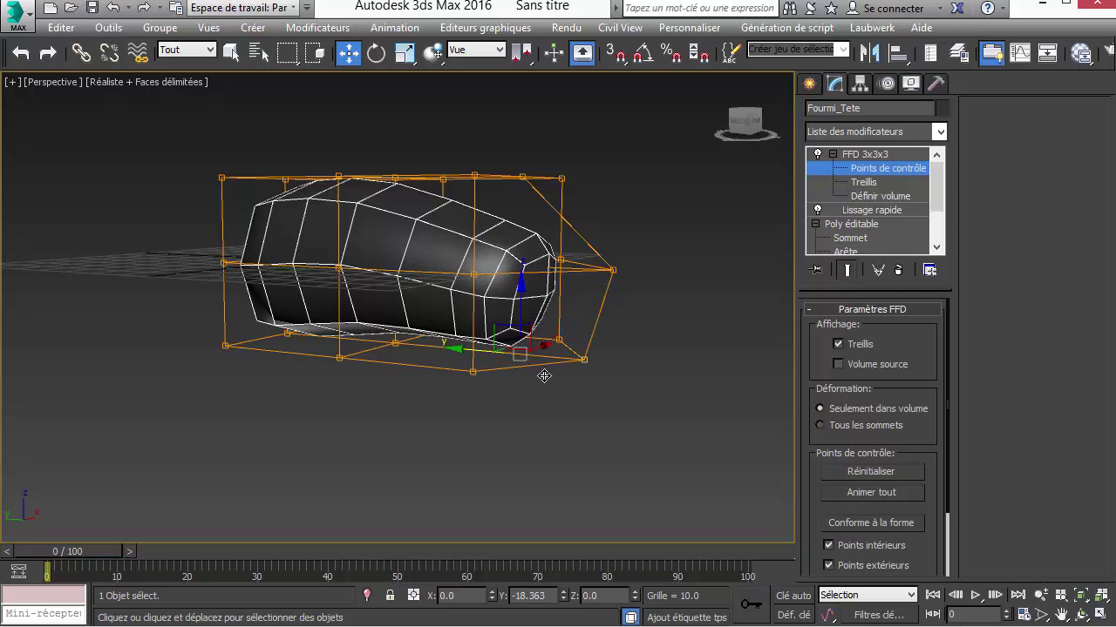
- Raise the underside's centre control point to about Z 31.5 and pull the rear end's centre control point out to about Y 52.4
{"action": "left_click", "coordinate": [394, 344]}
{"action": "left_click_drag", "start_coordinate": [397, 305], "coordinate": [414, 103]}
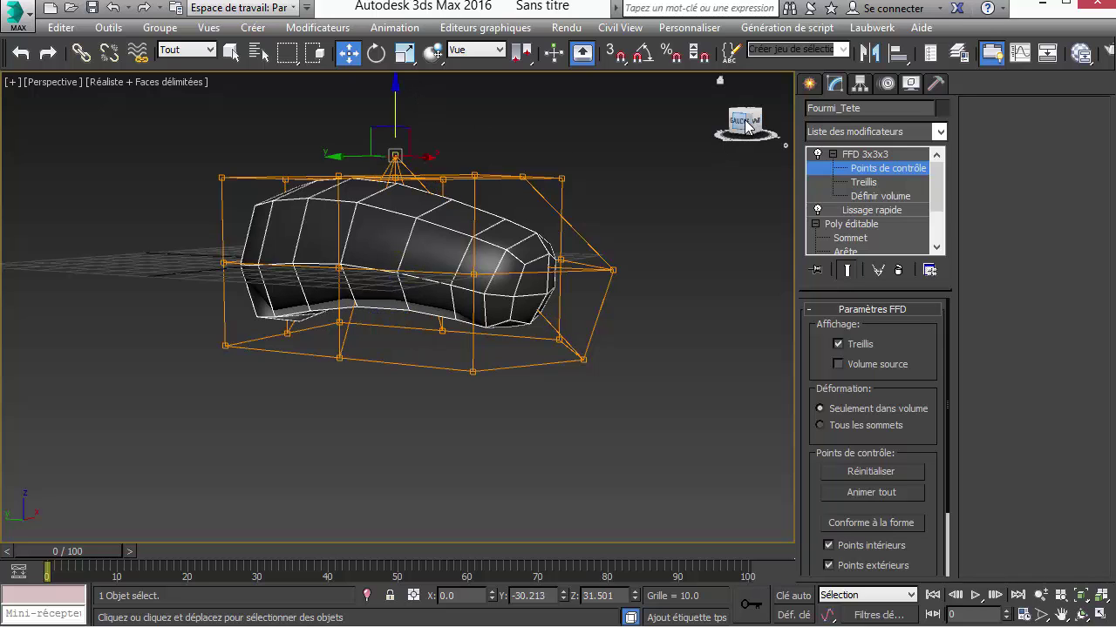
{"action": "left_click", "coordinate": [745, 126]}
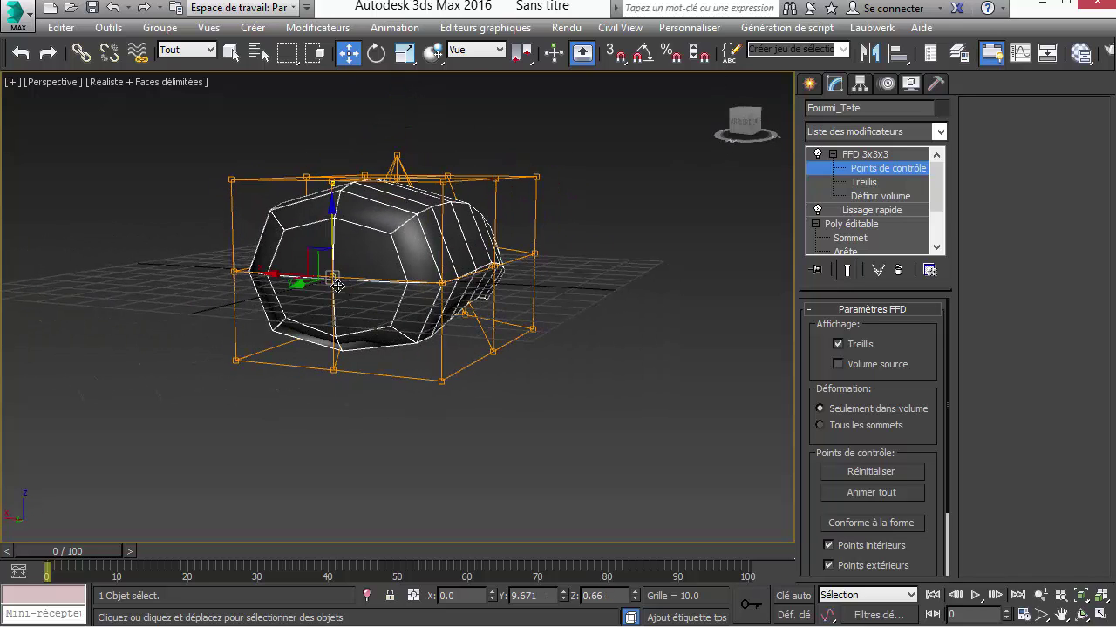
{"action": "left_click_drag", "start_coordinate": [301, 285], "coordinate": [209, 335]}
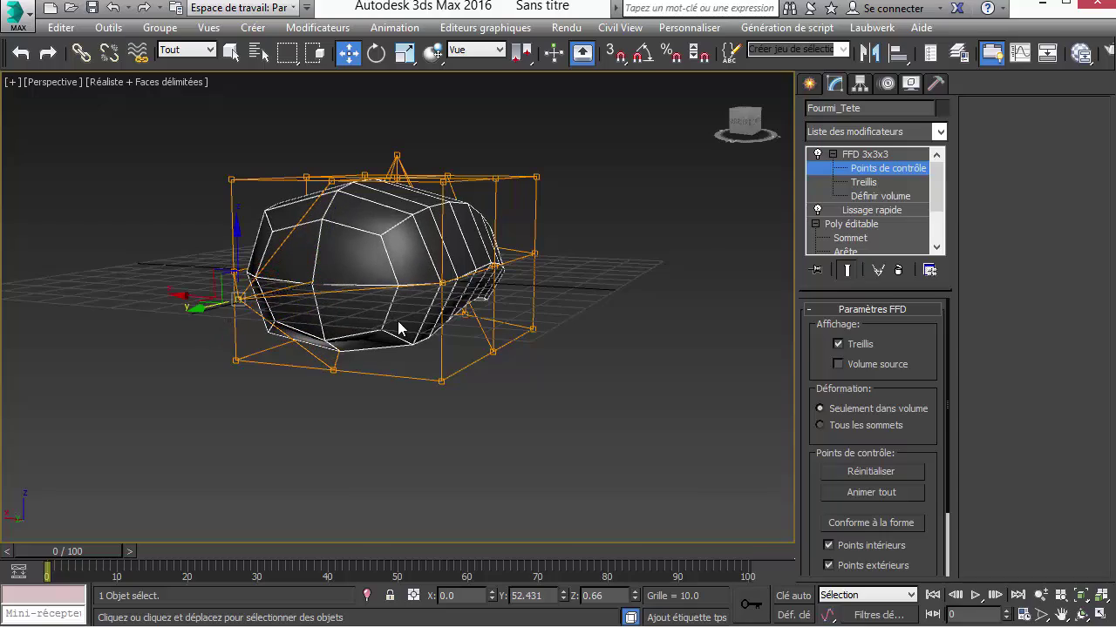
- Shift the lattice's middle section of control points toward the rear, and the front section the same way by about 19 units along Y
{"action": "left_click_drag", "start_coordinate": [753, 133], "coordinate": [741, 110]}
{"action": "middle_click_drag", "start_coordinate": [505, 139], "coordinate": [393, 253], "text": "alt"}
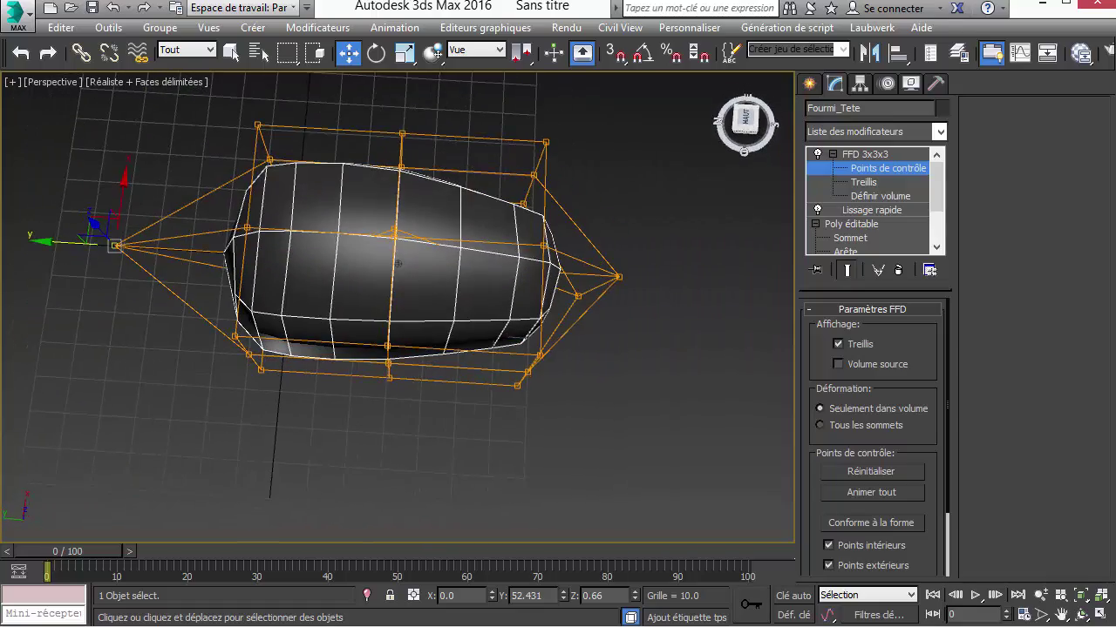
{"action": "left_click_drag", "start_coordinate": [445, 461], "coordinate": [446, 460]}
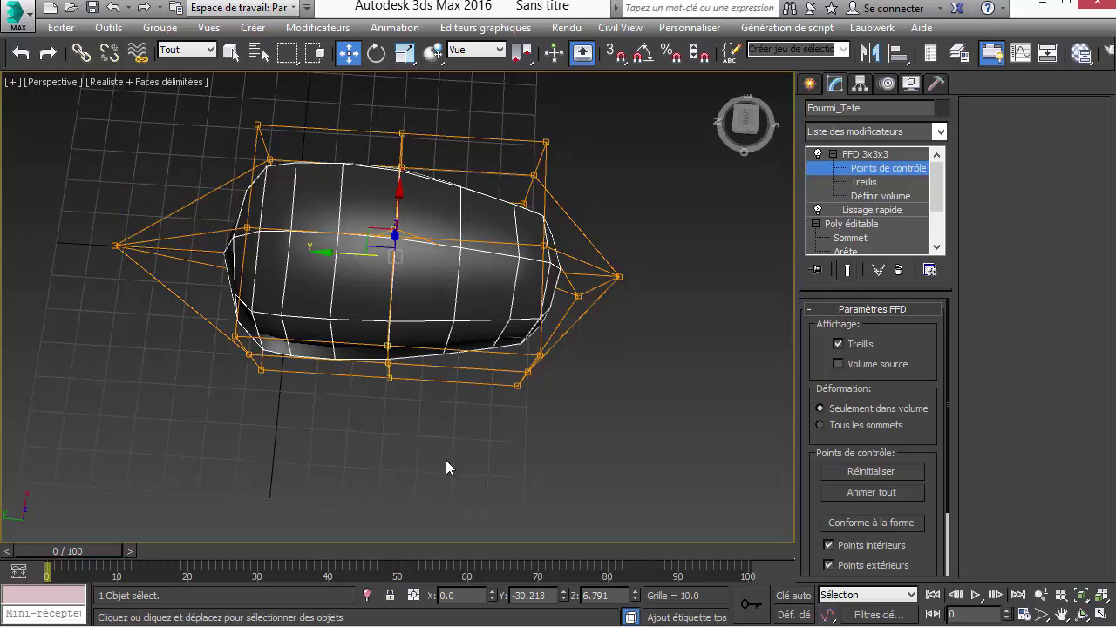
{"action": "left_click_drag", "start_coordinate": [350, 258], "coordinate": [272, 251]}
{"action": "left_click_drag", "start_coordinate": [616, 465], "coordinate": [644, 484]}
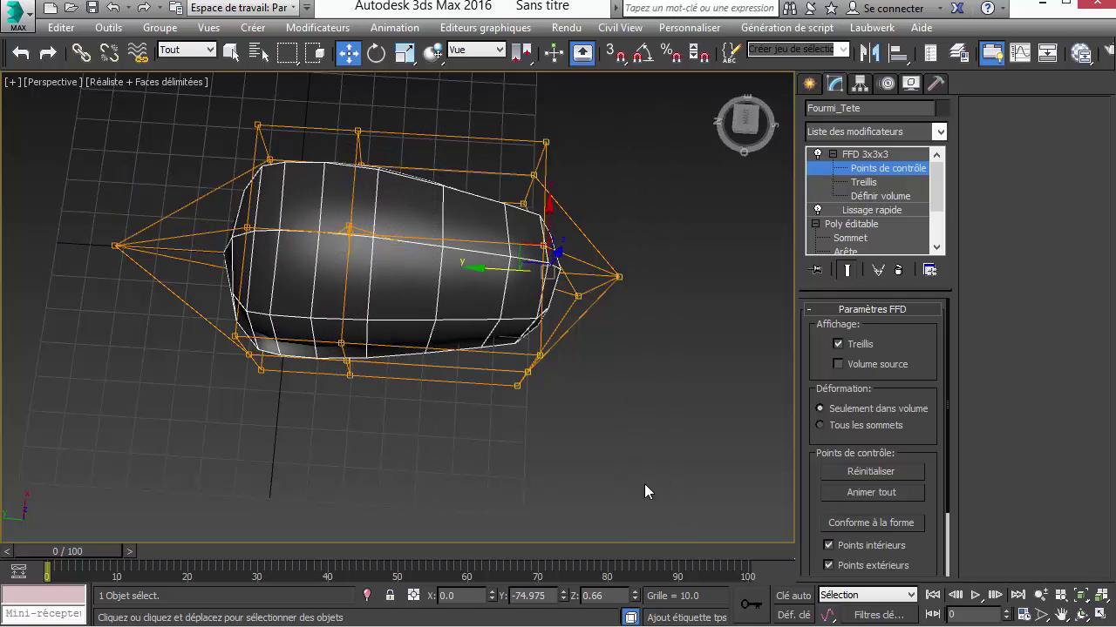
{"action": "left_click_drag", "start_coordinate": [495, 268], "coordinate": [432, 259]}
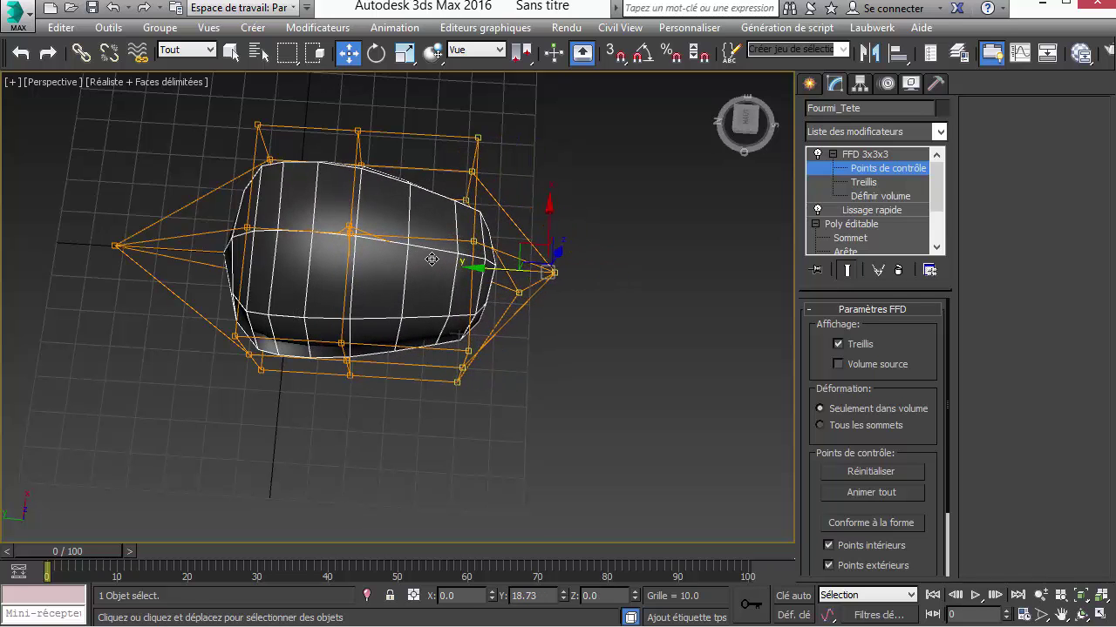
- Scale all lattice control points down slightly along the vertical axis to flatten the head, and leave the control points level
{"action": "left_click", "coordinate": [744, 120]}
{"action": "left_click", "coordinate": [745, 130]}
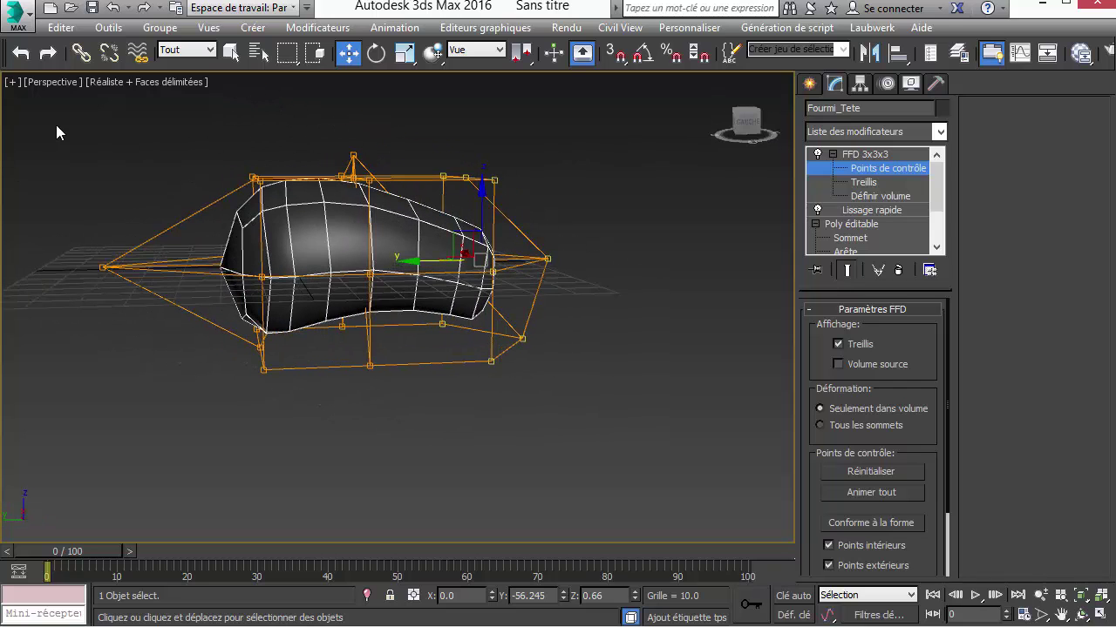
{"action": "left_click", "coordinate": [365, 297]}
{"action": "right_click", "coordinate": [360, 291]}
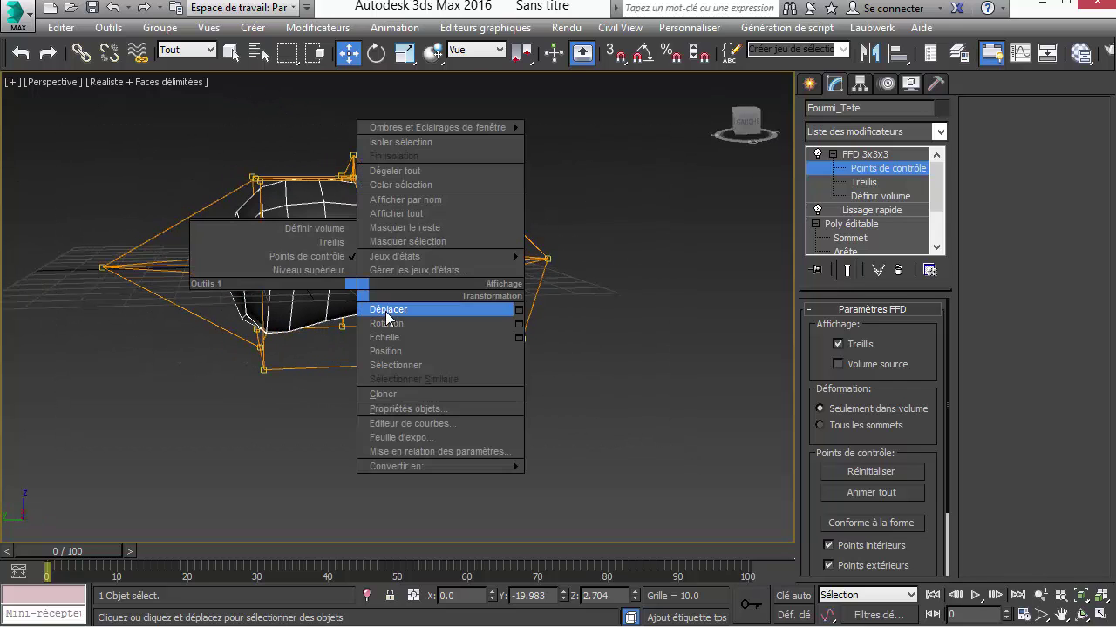
{"action": "left_click", "coordinate": [410, 338]}
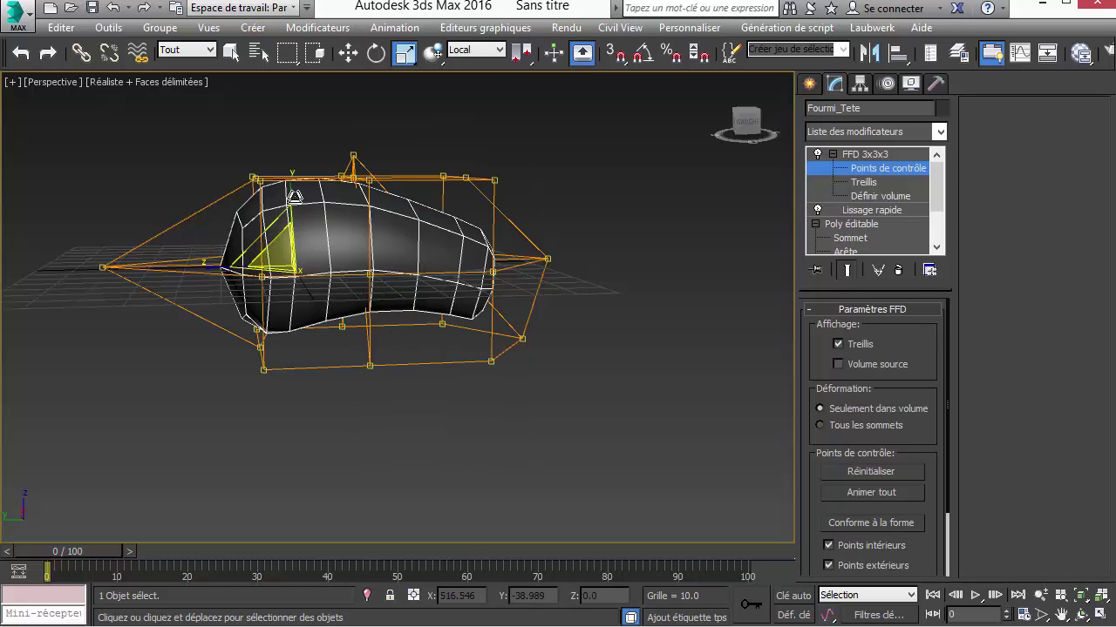
{"action": "left_click_drag", "start_coordinate": [293, 194], "coordinate": [298, 205]}
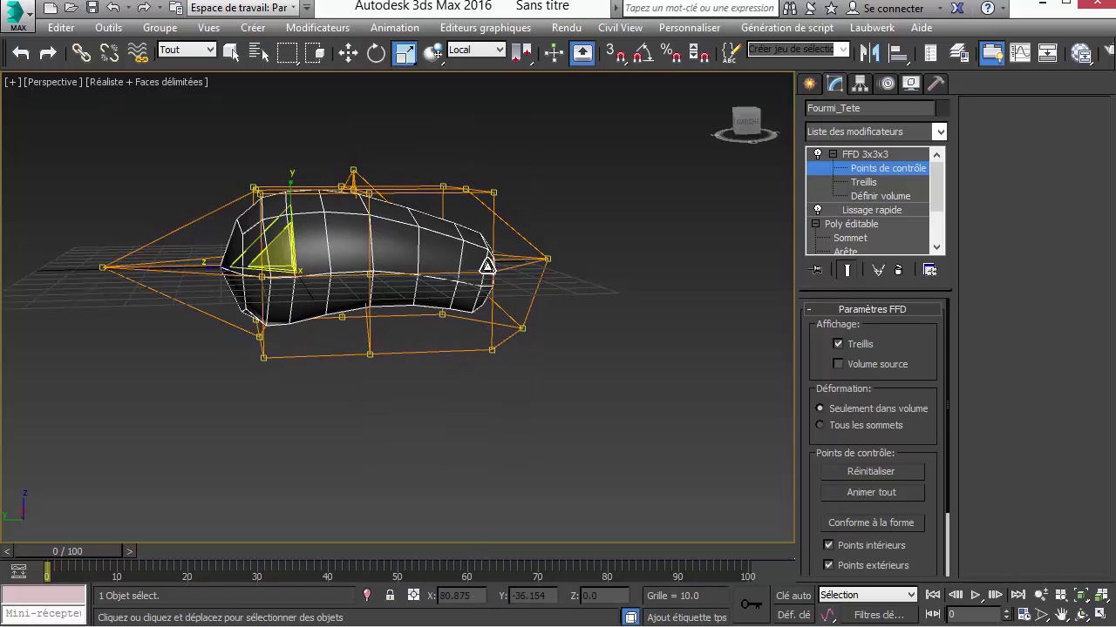
{"action": "left_click", "coordinate": [862, 155]}
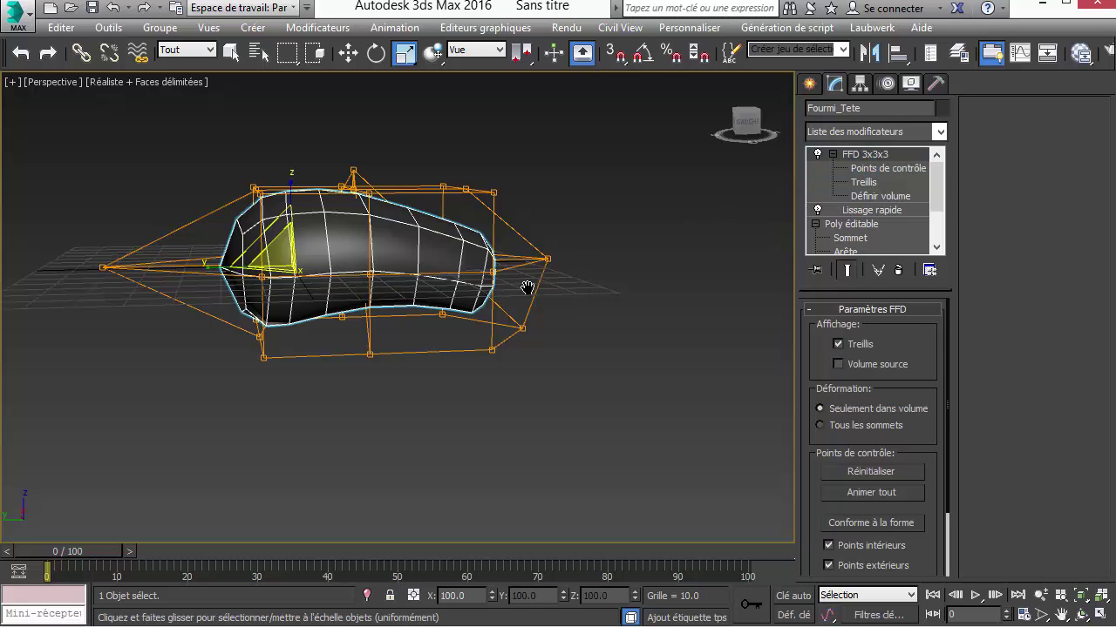
{"action": "middle_click_drag", "start_coordinate": [528, 291], "coordinate": [601, 338]}
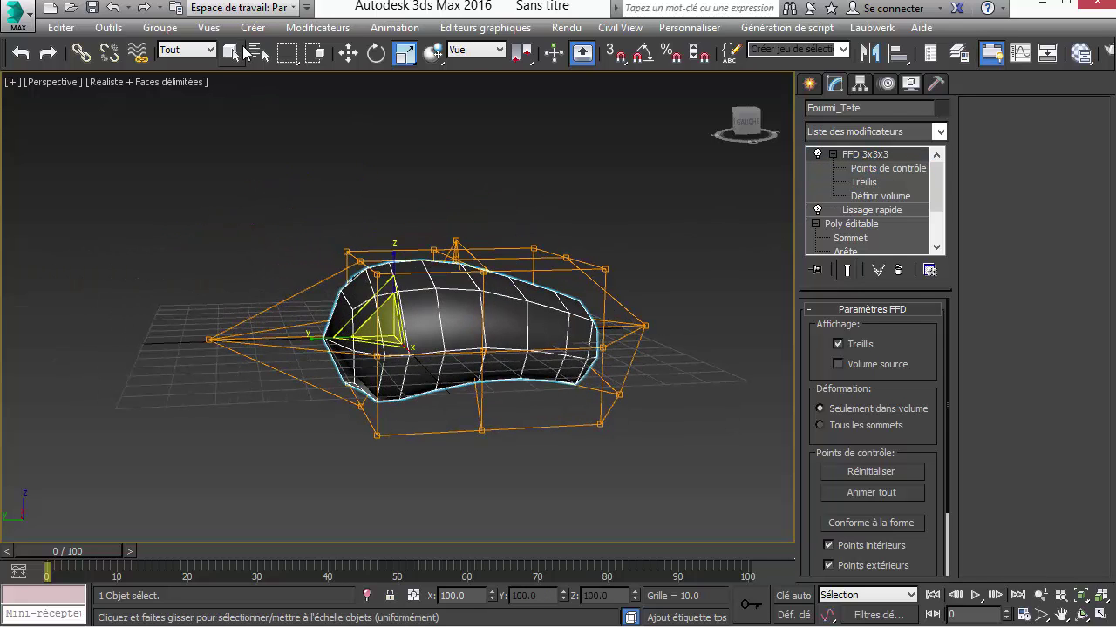
{"action": "left_click", "coordinate": [233, 50]}
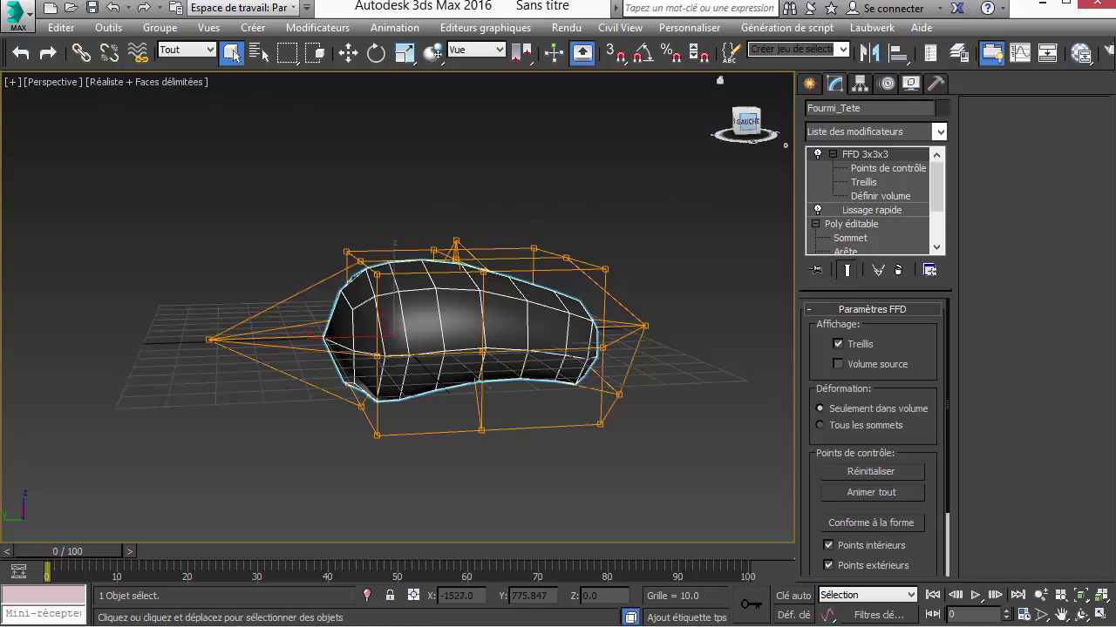
- Add a Sélection poly modifier above FFD 3x3x3
{"action": "middle_click_drag", "start_coordinate": [719, 80], "coordinate": [398, 179], "text": "alt"}
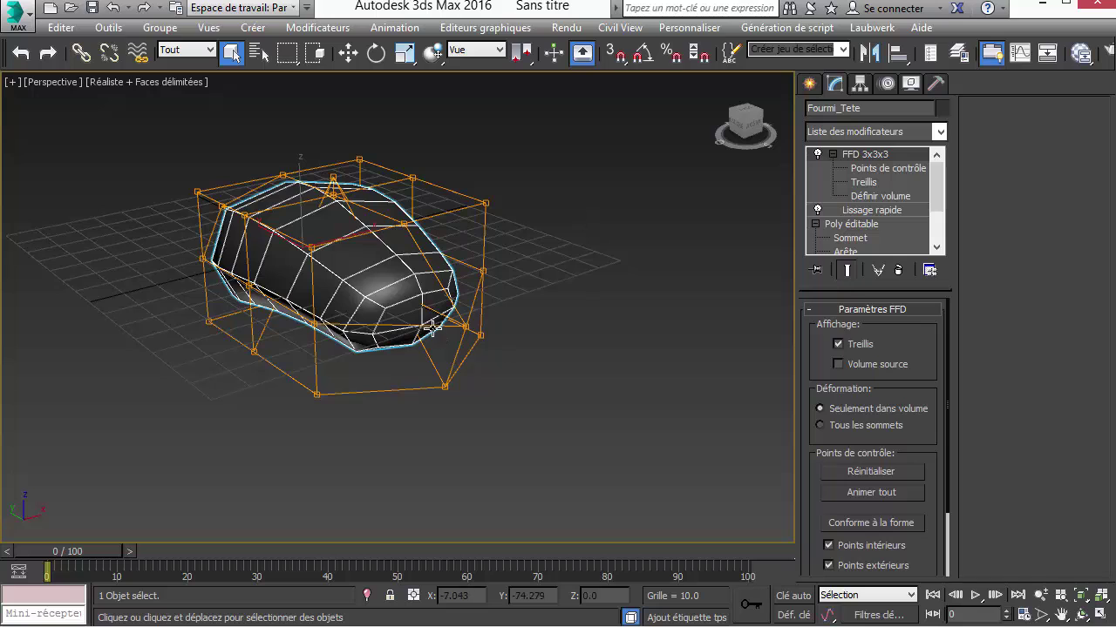
{"action": "middle_click_drag", "start_coordinate": [244, 214], "coordinate": [522, 206]}
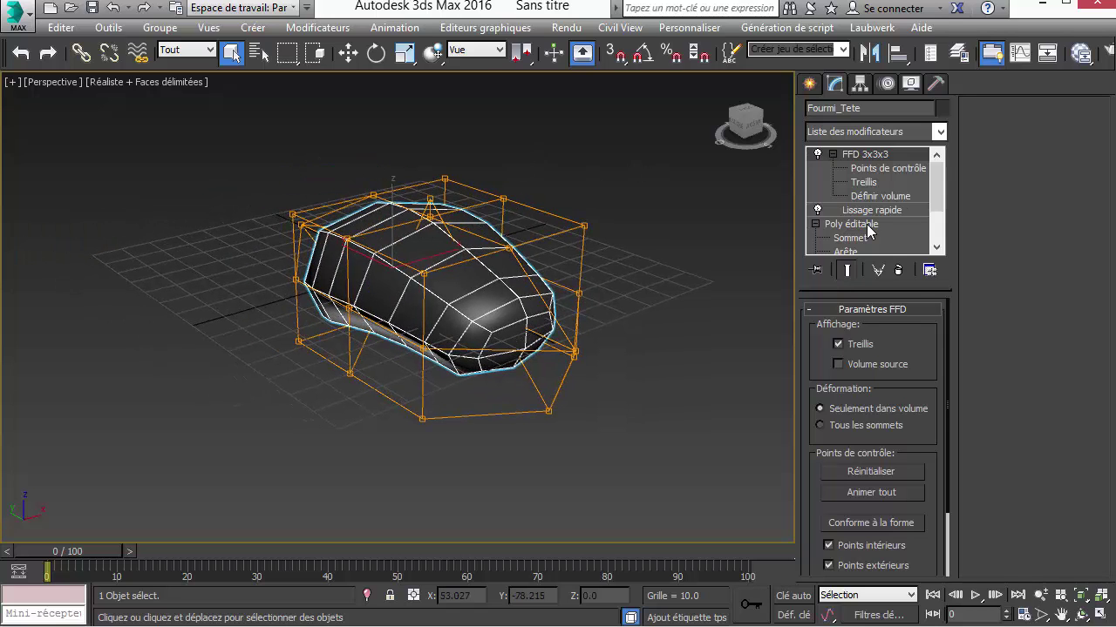
{"action": "left_click", "coordinate": [939, 132]}
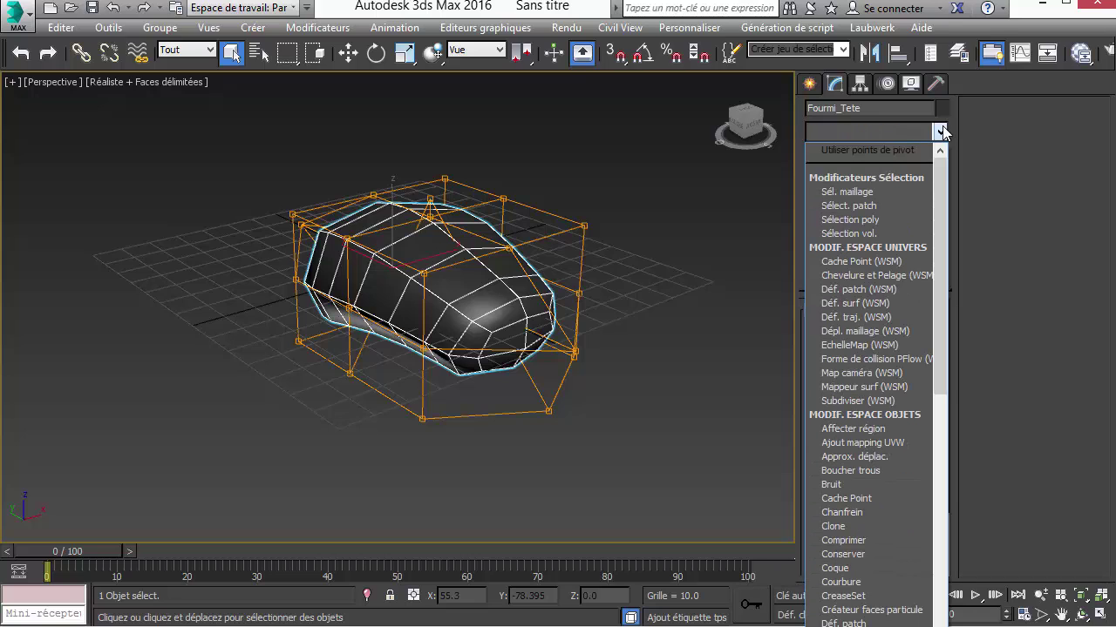
{"action": "type", "text": "s"}
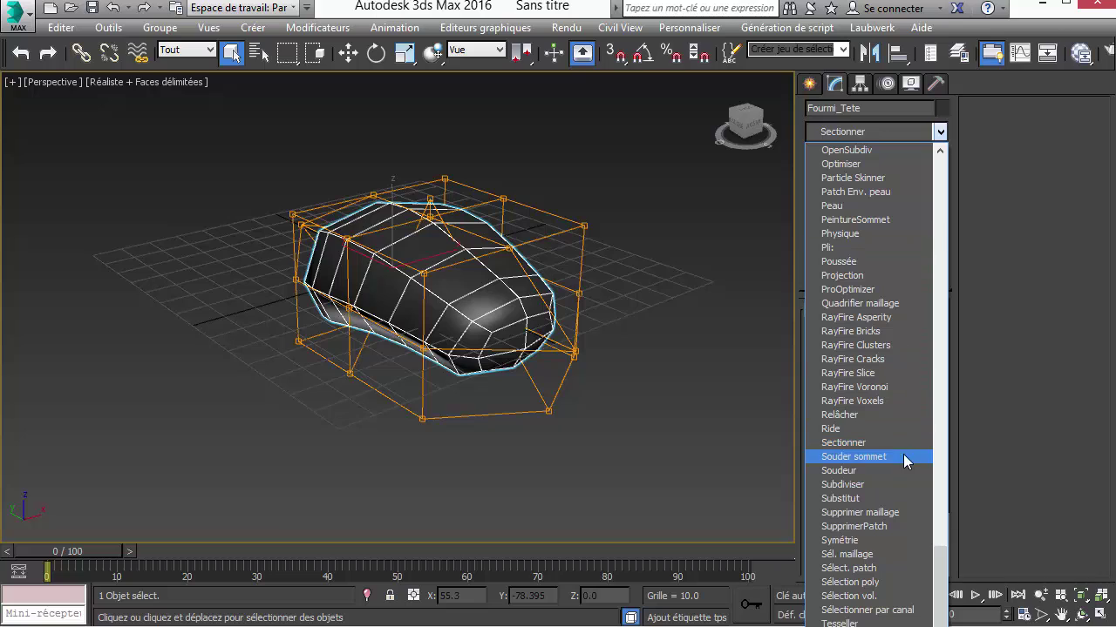
{"action": "left_click", "coordinate": [884, 581]}
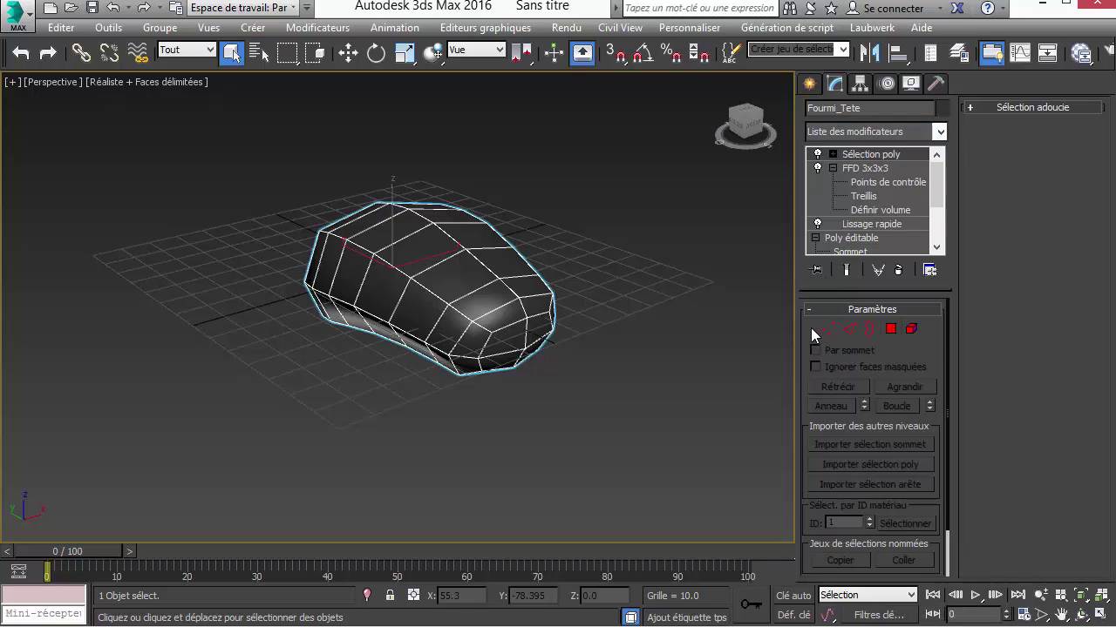
- Return to FFD 3x3x3 in the stack, turning off the topology dependency warning and continuing with Conserver/Oui
{"action": "left_click", "coordinate": [866, 169]}
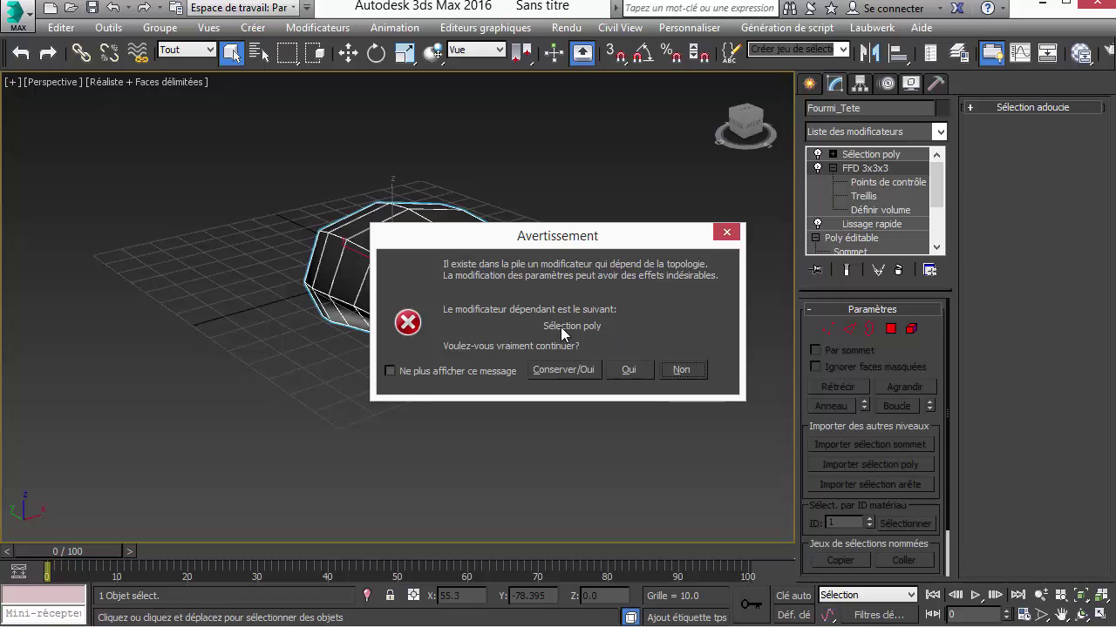
{"action": "left_click", "coordinate": [391, 369]}
{"action": "left_click", "coordinate": [577, 370]}
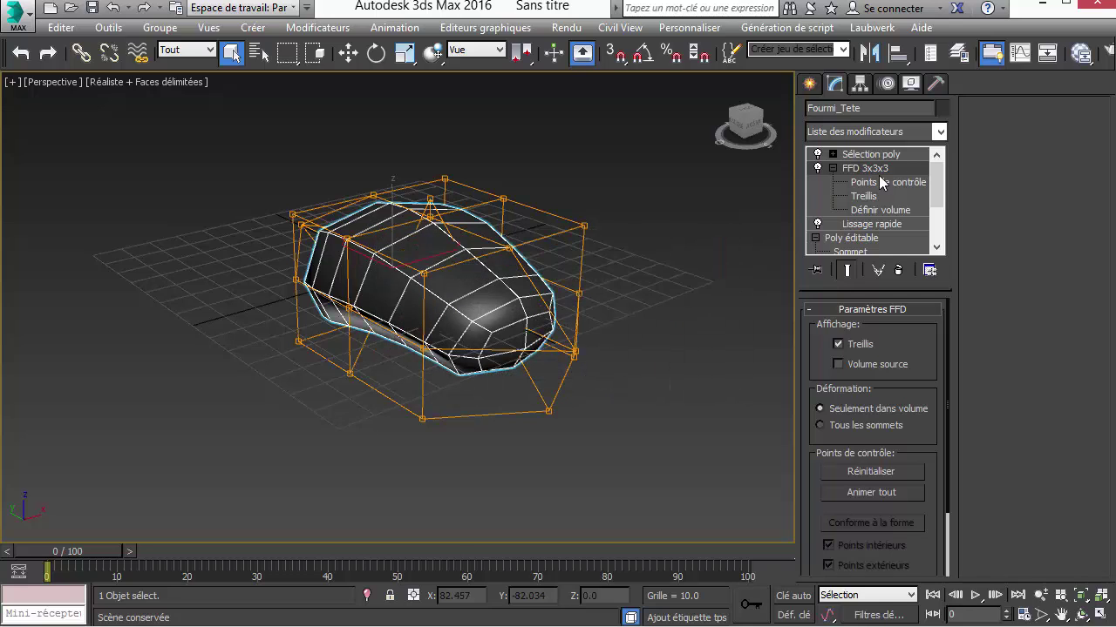
- Alternate between the Sélection poly and FFD 3x3x3 levels, ending on Sélection poly, and examine the head from several angles
{"action": "left_click", "coordinate": [859, 155]}
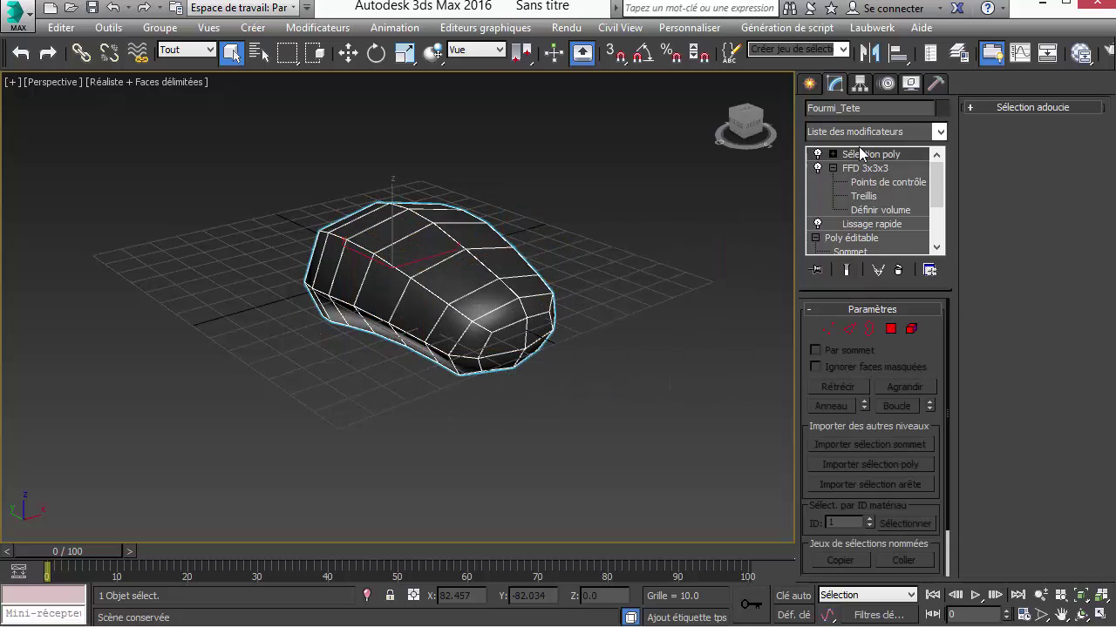
{"action": "left_click", "coordinate": [861, 170]}
{"action": "left_click", "coordinate": [864, 155]}
{"action": "left_click", "coordinate": [864, 169]}
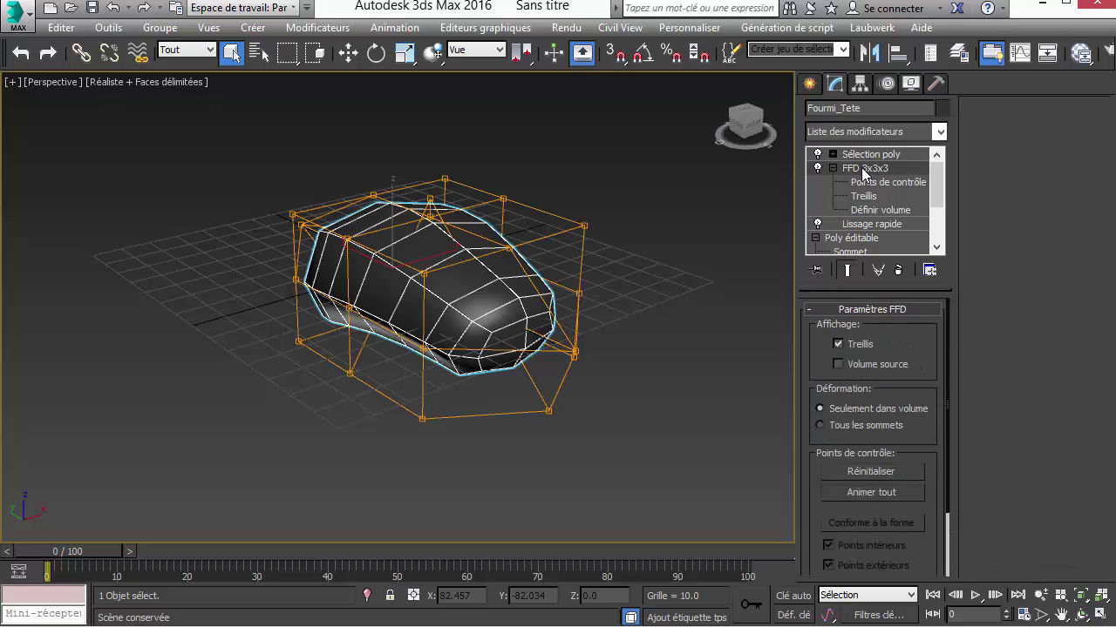
{"action": "left_click", "coordinate": [868, 157]}
{"action": "middle_click_drag", "start_coordinate": [542, 376], "coordinate": [357, 423], "text": "alt"}
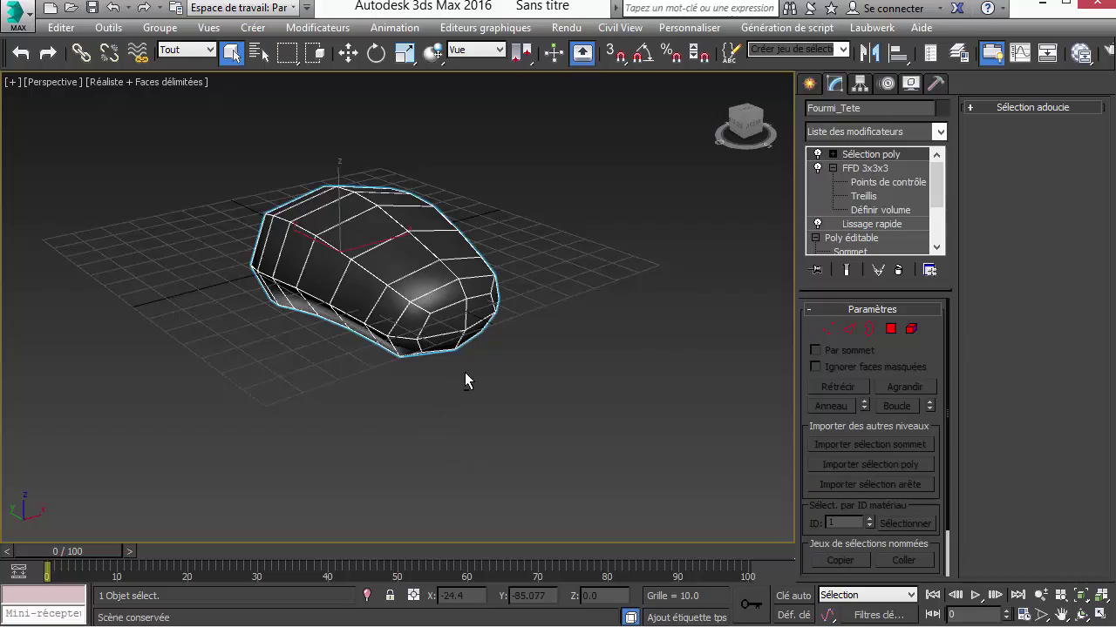
{"action": "middle_click_drag", "start_coordinate": [465, 378], "coordinate": [361, 371], "text": "alt"}
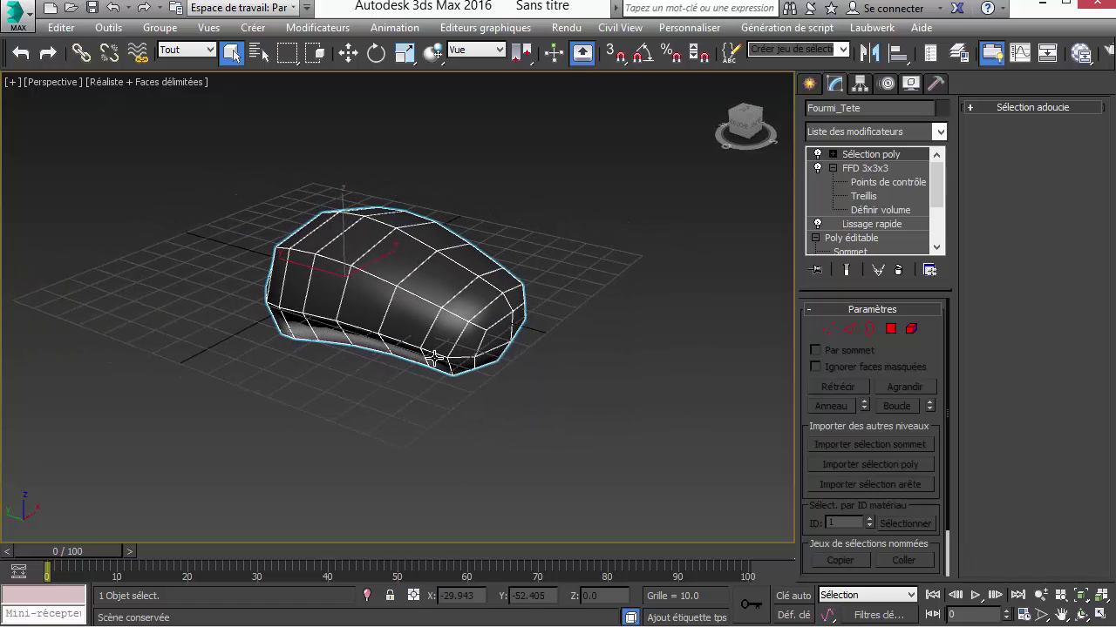